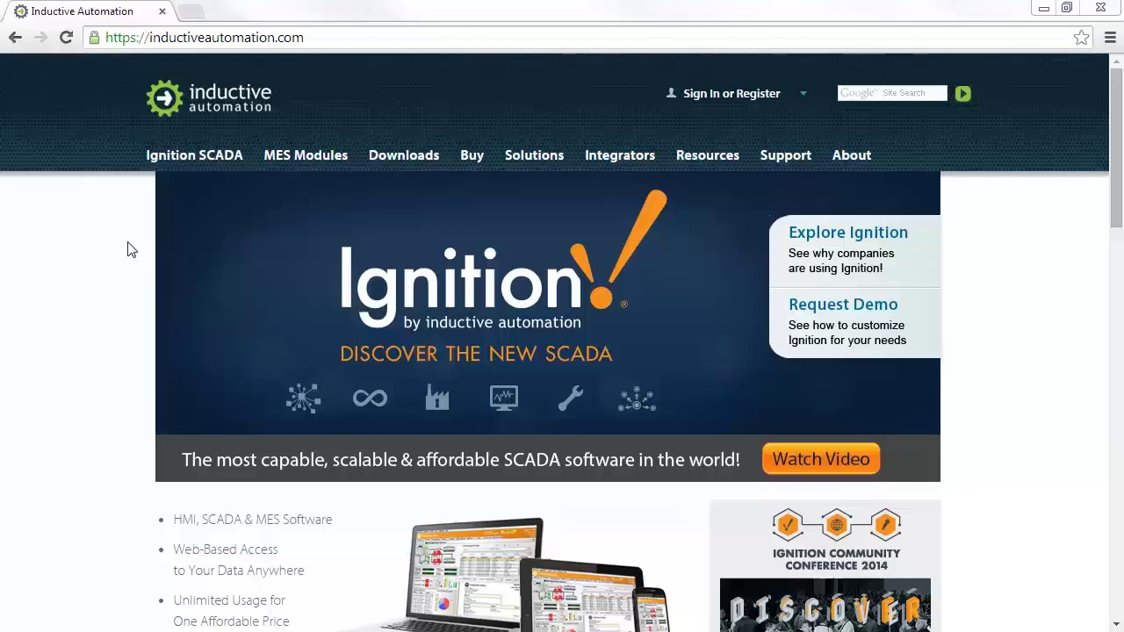
Open the current Ignition release downloads and scroll to the Windows 64-bit installer.
{"action": "mouse_move", "coordinate": [414, 167]}
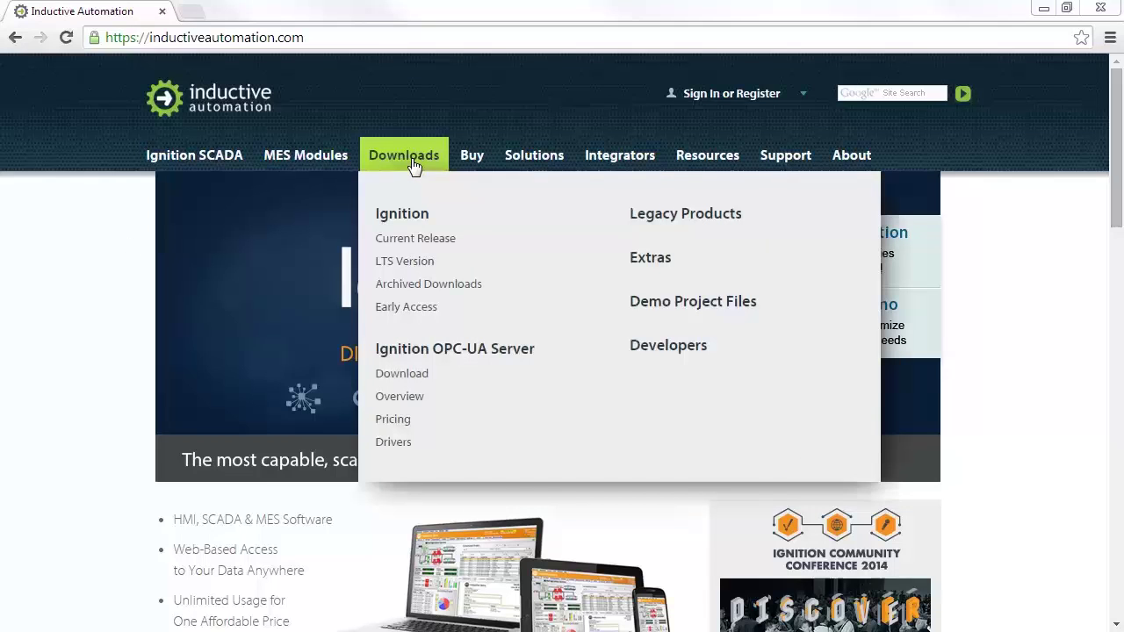
{"action": "left_click", "coordinate": [403, 244]}
{"action": "scroll", "coordinate": [450, 327], "scroll_direction": "down", "scroll_amount": 15}
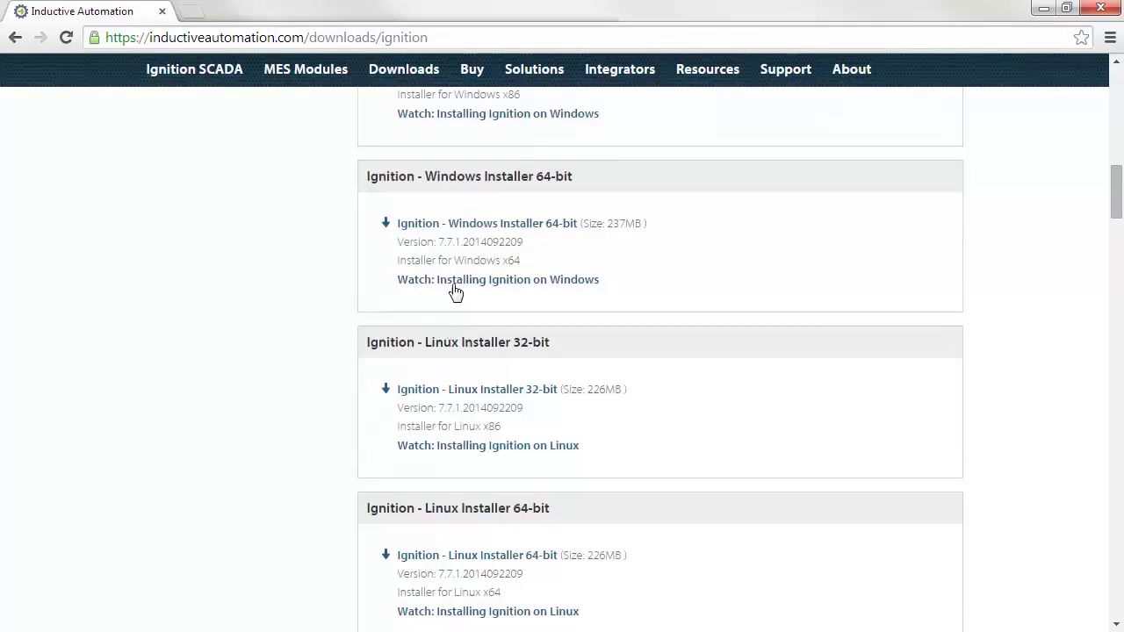
Download the Windows 64-bit installer and install Ignition with the default directory and mode.
{"action": "left_click", "coordinate": [468, 225]}
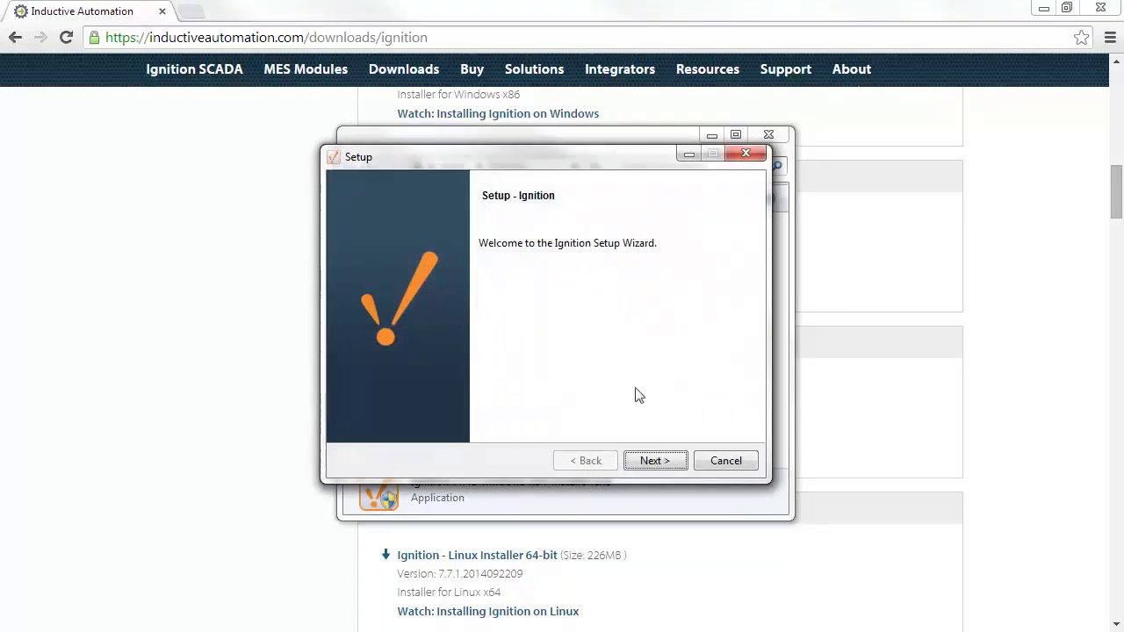
{"action": "left_click", "coordinate": [670, 464]}
{"action": "left_click", "coordinate": [540, 403]}
{"action": "left_click", "coordinate": [639, 465]}
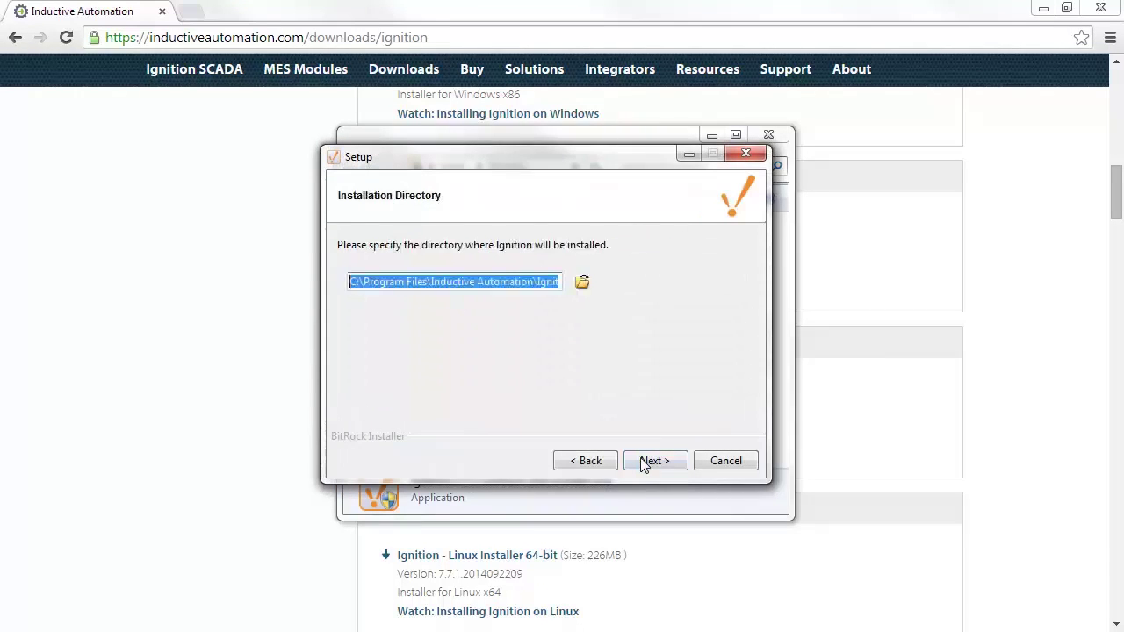
{"action": "left_click", "coordinate": [650, 464]}
{"action": "left_click", "coordinate": [651, 464]}
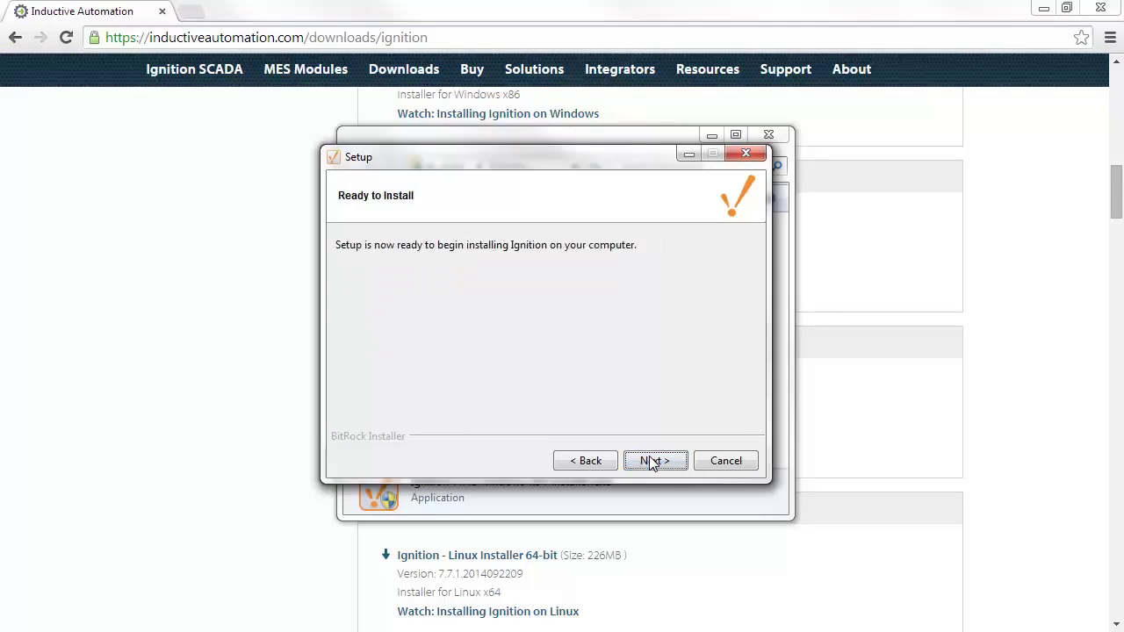
{"action": "left_click", "coordinate": [651, 463]}
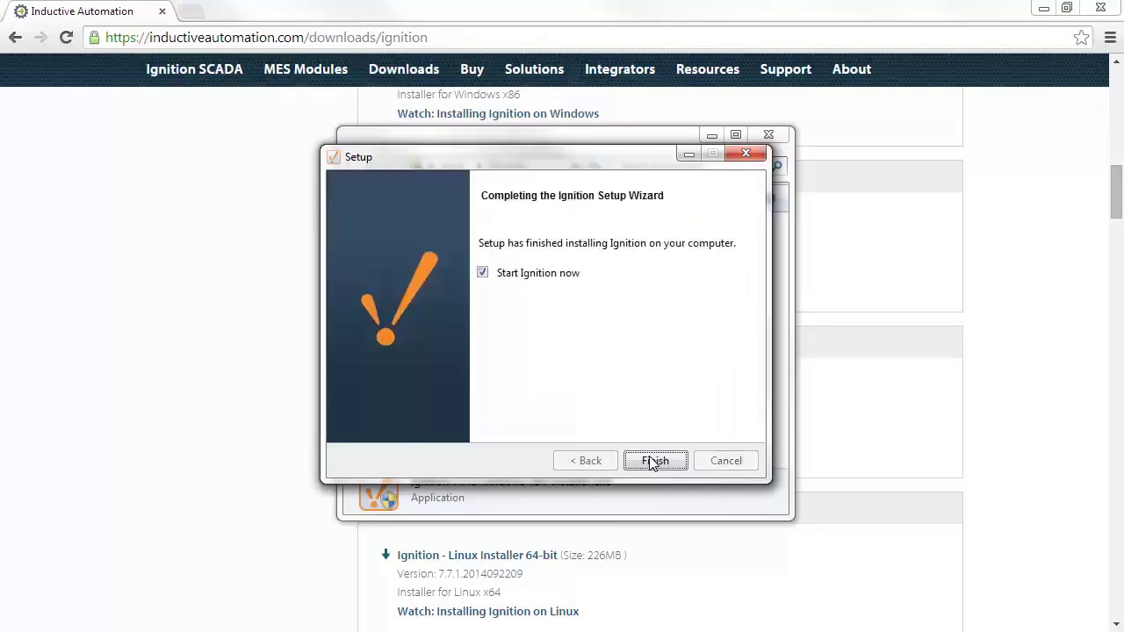
Finish setup so the Gateway opens, highlighting localhost and port 8088 in the address.
{"action": "left_click", "coordinate": [652, 462]}
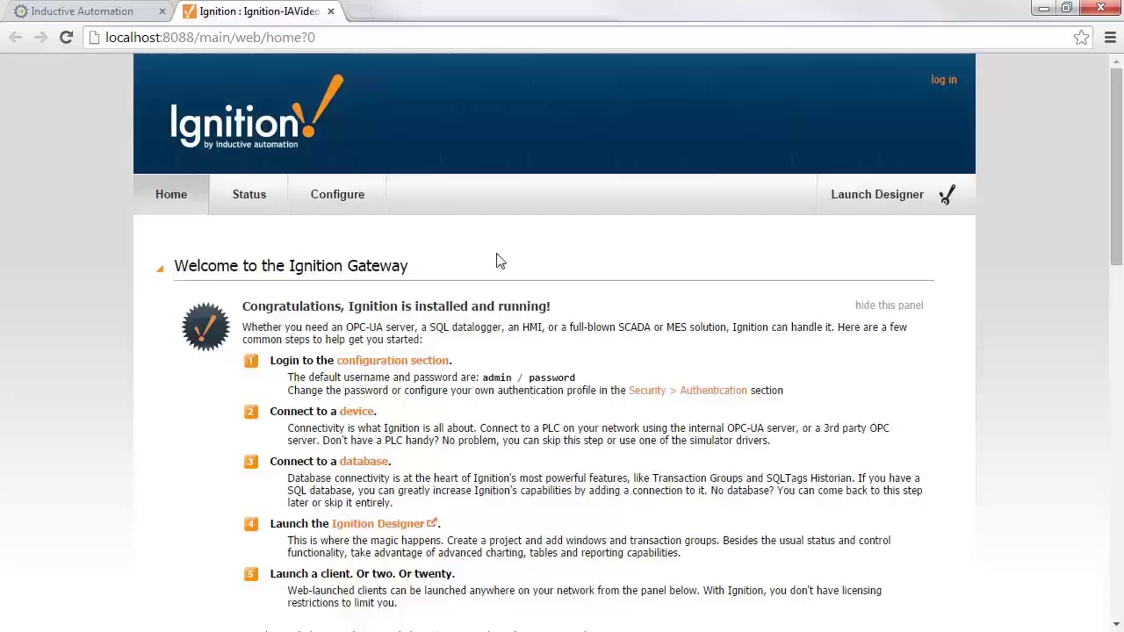
{"action": "double_click", "coordinate": [130, 42]}
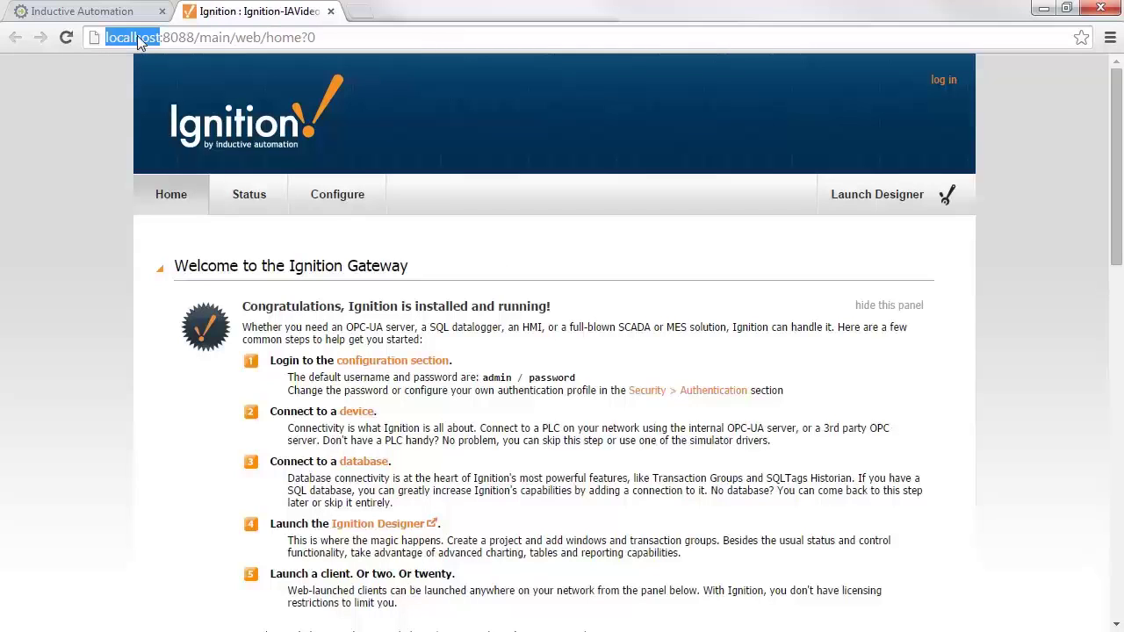
{"action": "left_click_drag", "start_coordinate": [162, 37], "coordinate": [194, 41]}
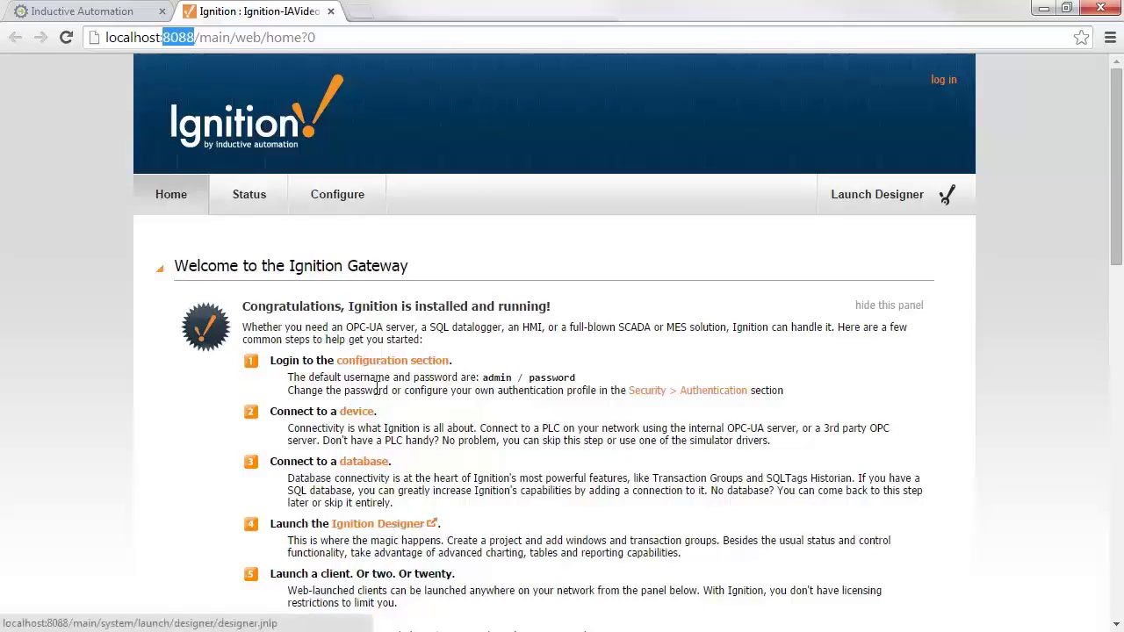
Log in to the Gateway configuration section as admin with the default password.
{"action": "left_click", "coordinate": [376, 362]}
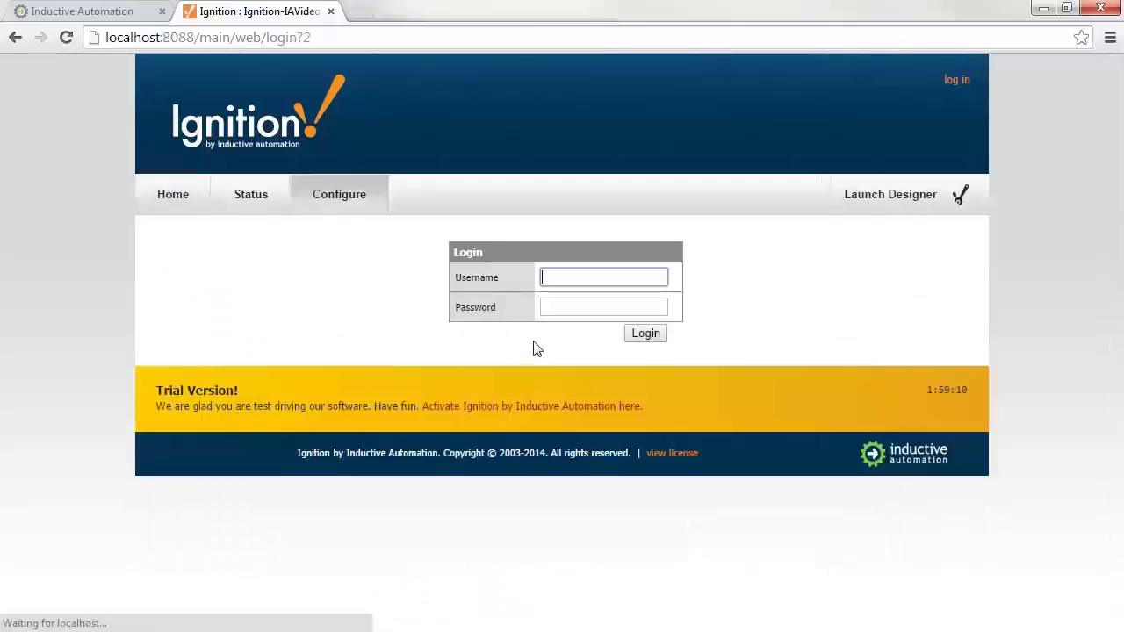
{"action": "type", "text": "admin"}
{"action": "key", "text": "Tab"}
{"action": "type", "text": "passwor"}
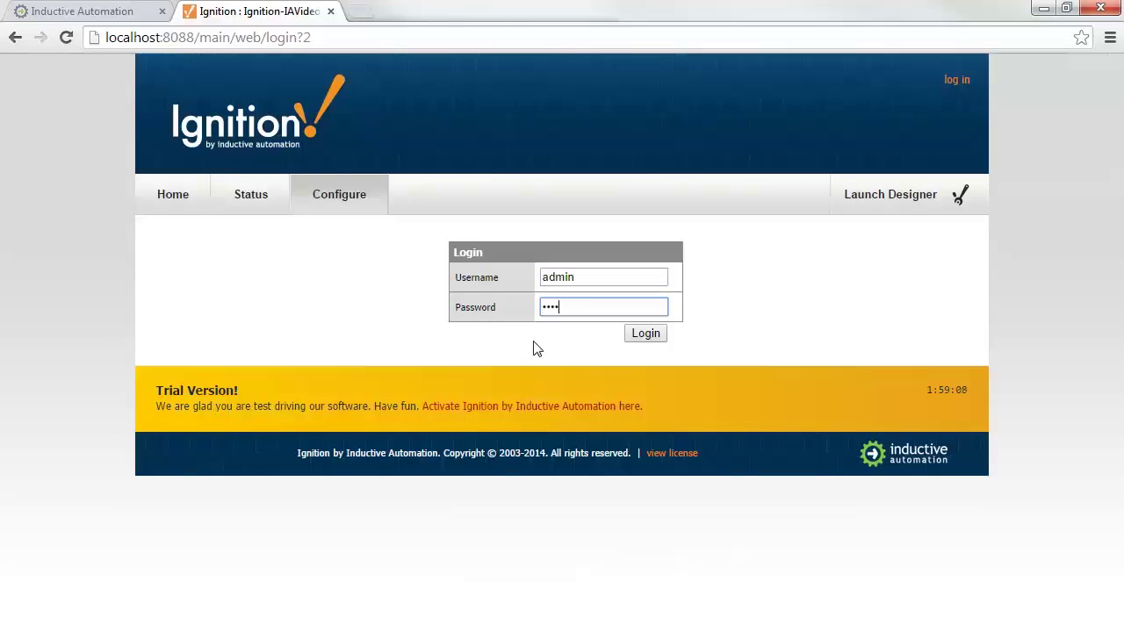
{"action": "key", "text": "ctrl+a"}
{"action": "type", "text": "password"}
{"action": "key", "text": "Return"}
Check the OPC-UA server connection is Connected, then view the empty Devices page.
{"action": "scroll", "coordinate": [540, 352], "scroll_direction": "down", "scroll_amount": 1}
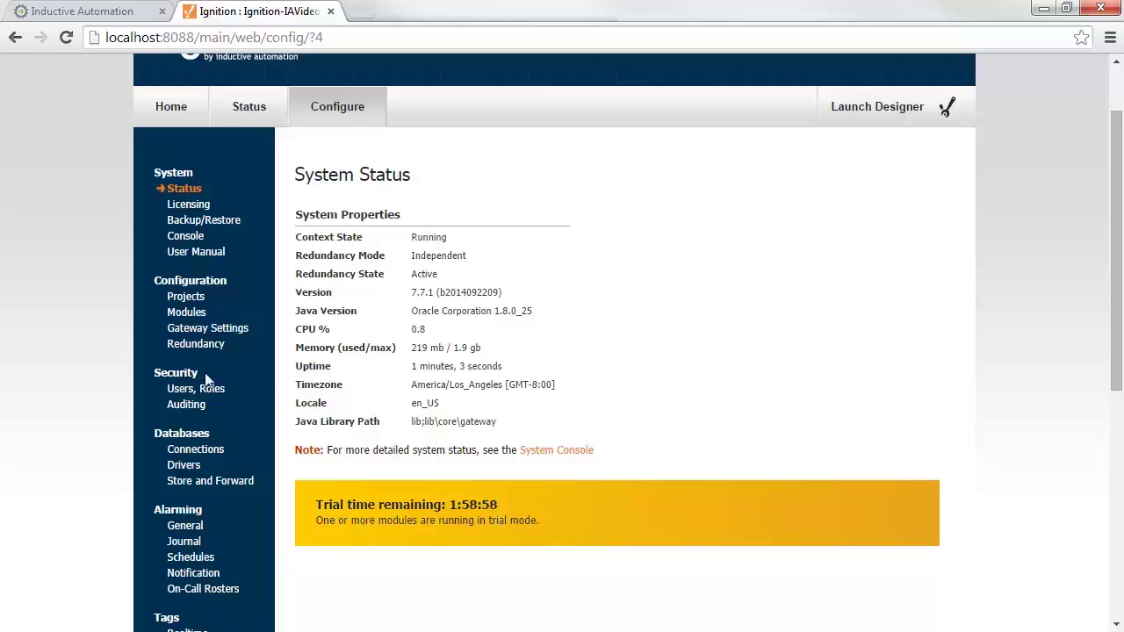
{"action": "scroll", "coordinate": [261, 360], "scroll_direction": "down", "scroll_amount": 4}
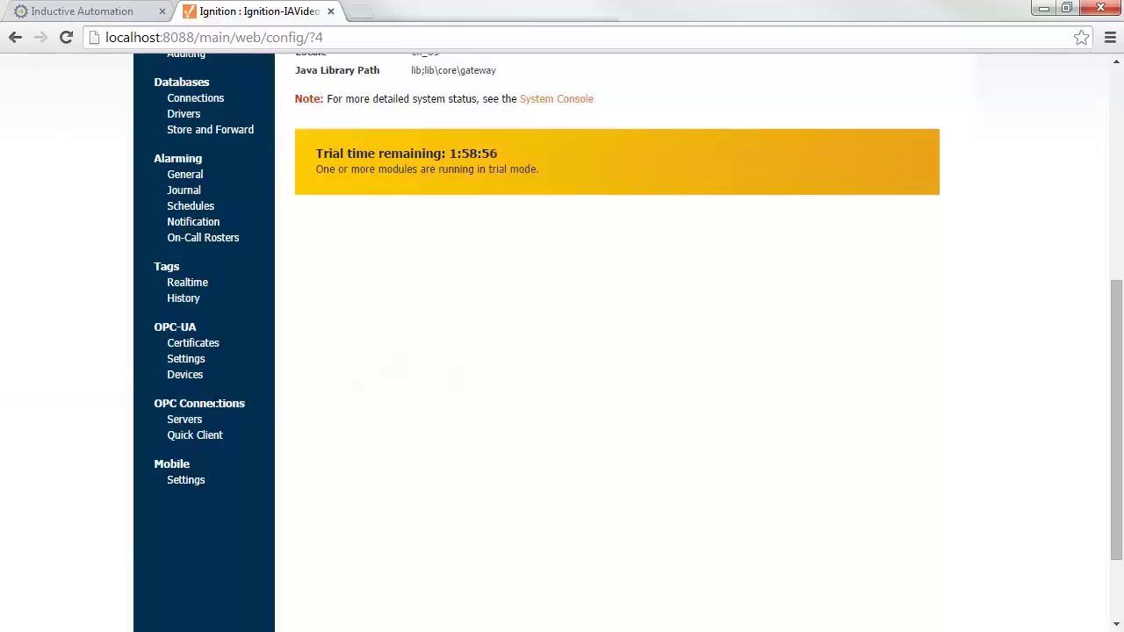
{"action": "left_click", "coordinate": [183, 419]}
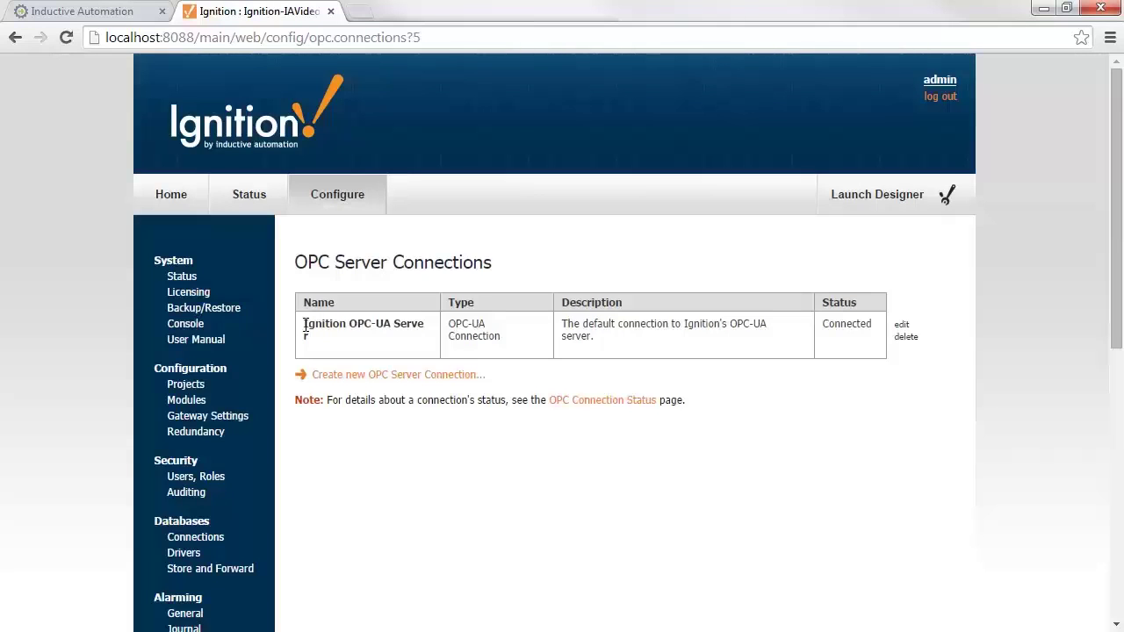
{"action": "scroll", "coordinate": [307, 330], "scroll_direction": "down", "scroll_amount": 4}
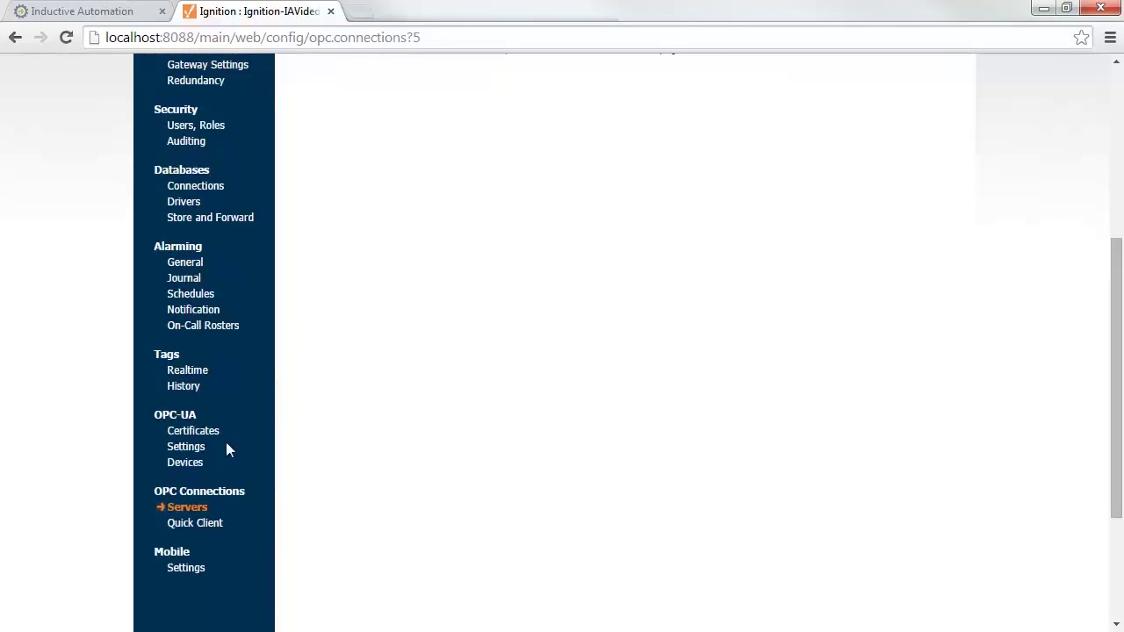
{"action": "left_click", "coordinate": [186, 466]}
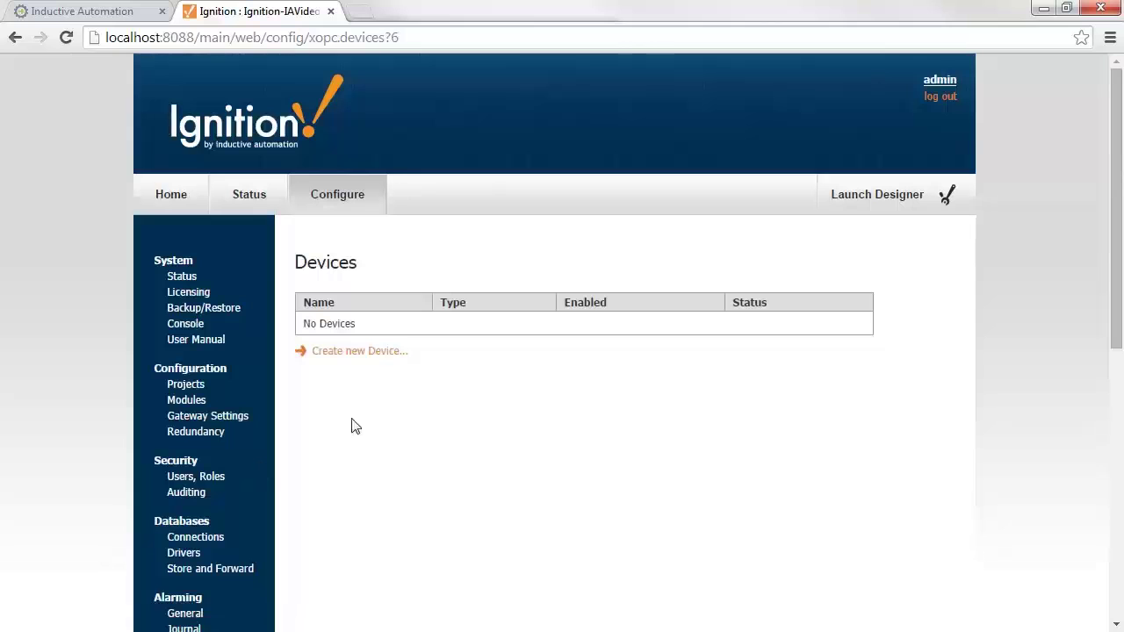
Start a new device using the Allen-Bradley ControlLogix driver.
{"action": "left_click", "coordinate": [353, 354]}
{"action": "scroll", "coordinate": [352, 360], "scroll_direction": "down", "scroll_amount": 1}
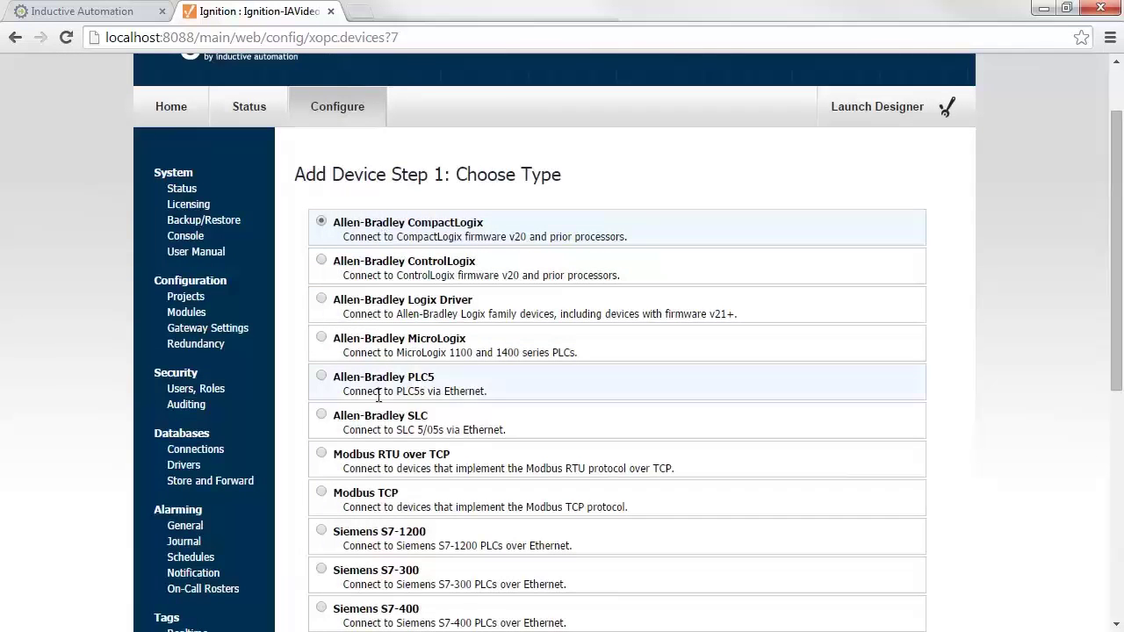
{"action": "scroll", "coordinate": [378, 395], "scroll_direction": "down", "scroll_amount": 1}
{"action": "scroll", "coordinate": [376, 376], "scroll_direction": "down", "scroll_amount": 1}
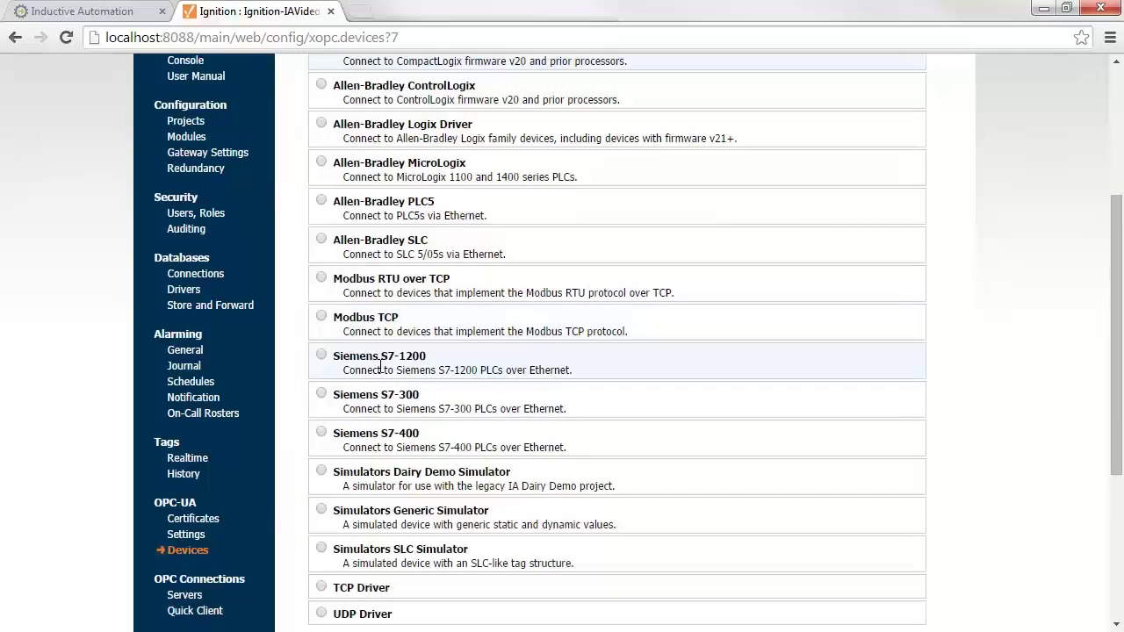
{"action": "scroll", "coordinate": [386, 443], "scroll_direction": "down", "scroll_amount": 1}
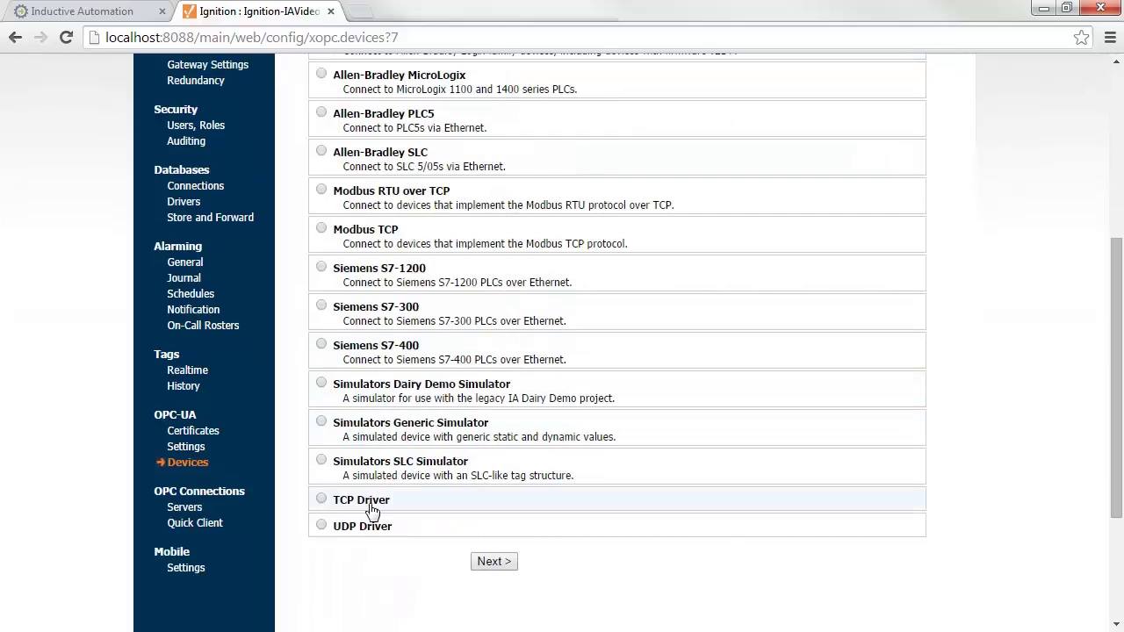
{"action": "scroll", "coordinate": [379, 508], "scroll_direction": "up", "scroll_amount": 4}
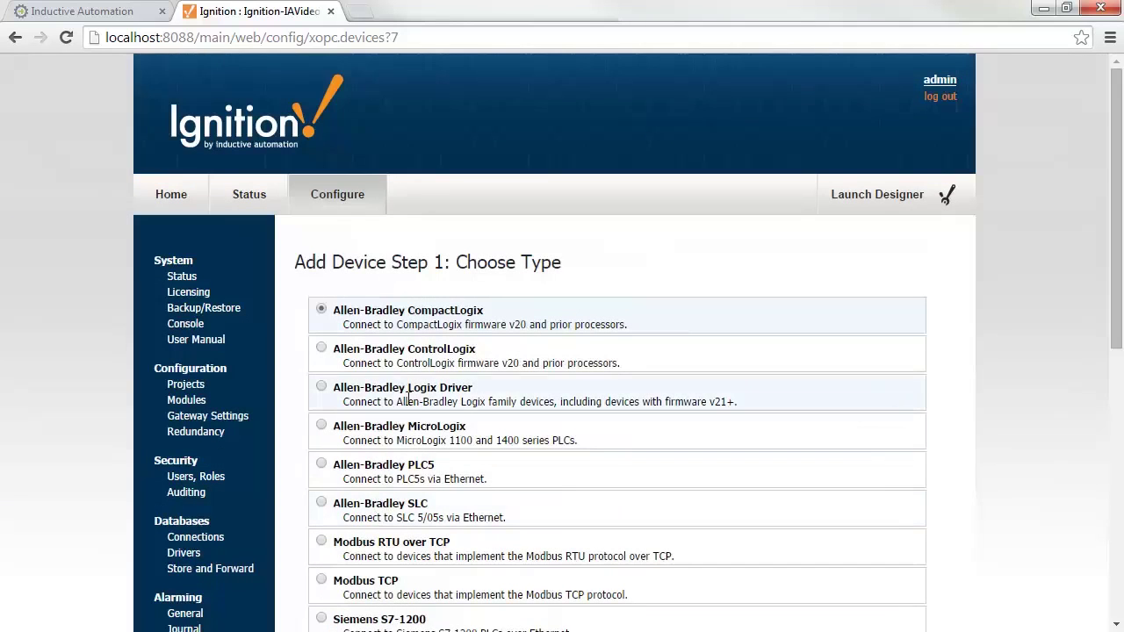
{"action": "left_click", "coordinate": [379, 361]}
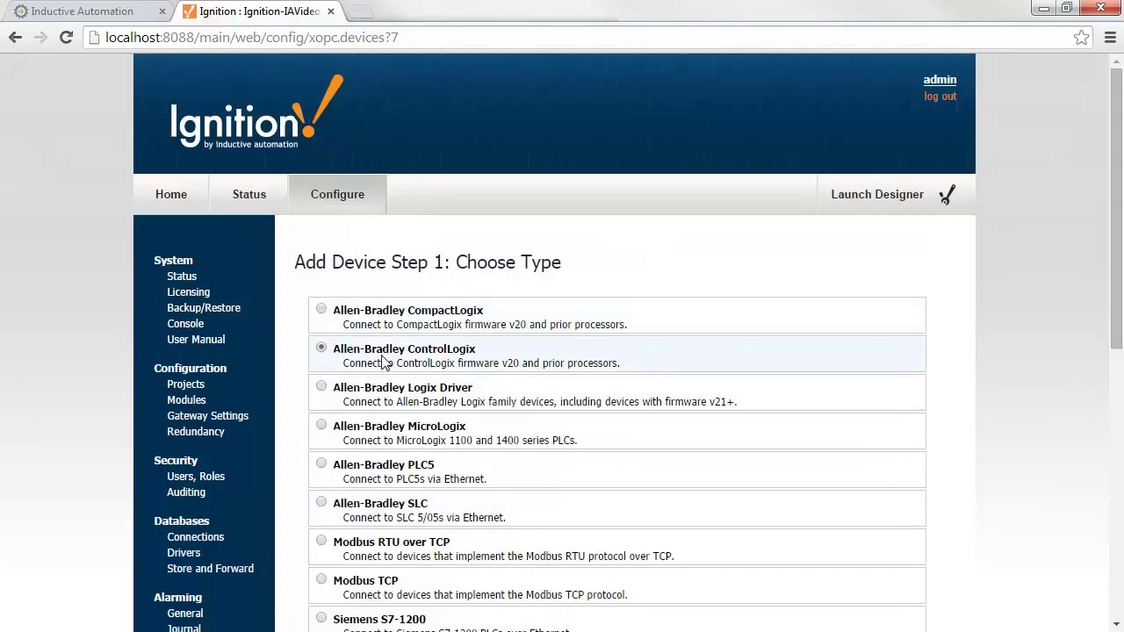
{"action": "scroll", "coordinate": [382, 365], "scroll_direction": "down", "scroll_amount": 5}
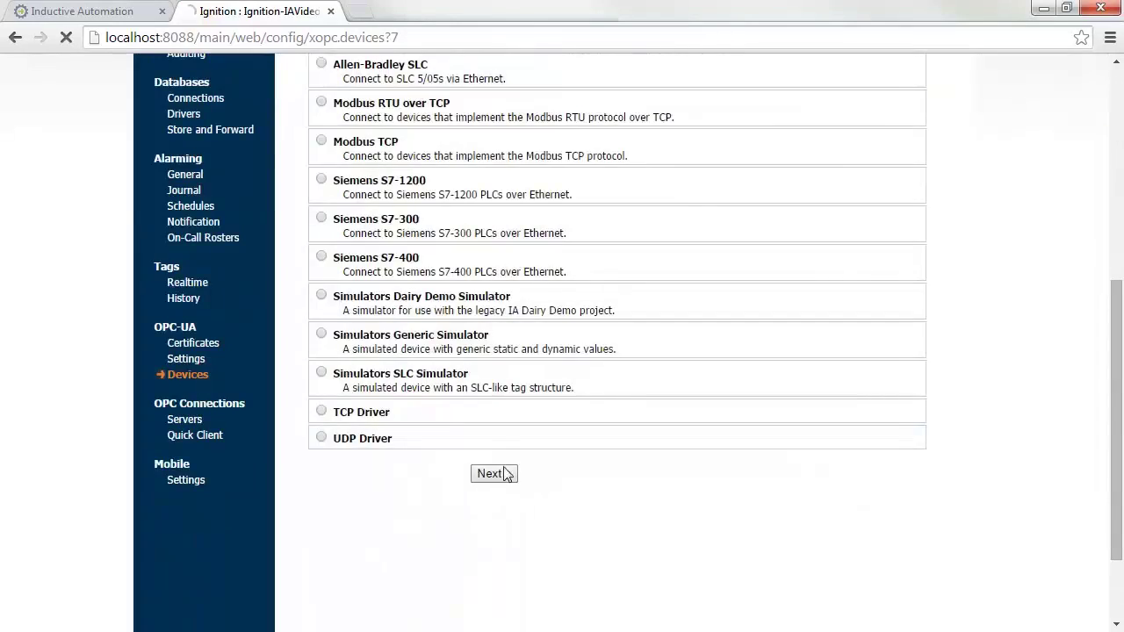
{"action": "left_click", "coordinate": [504, 473]}
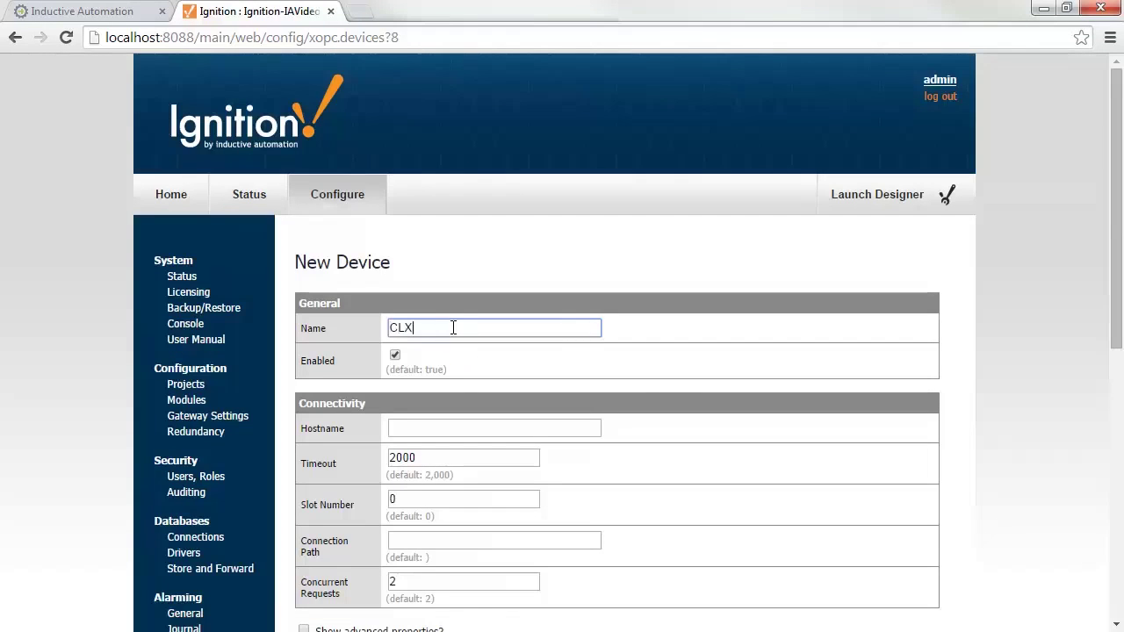
Set hostname 10.21.4.52 and create the CLX device.
{"action": "left_click", "coordinate": [442, 428]}
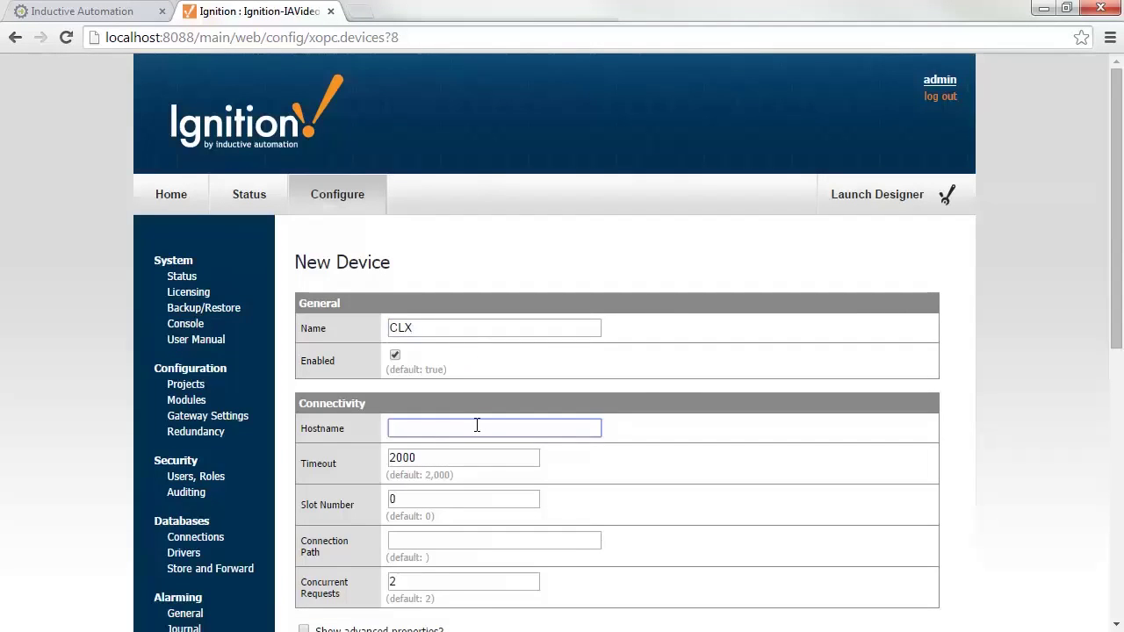
{"action": "type", "text": "10.21.4.52"}
{"action": "left_click_drag", "start_coordinate": [423, 498], "coordinate": [381, 497]}
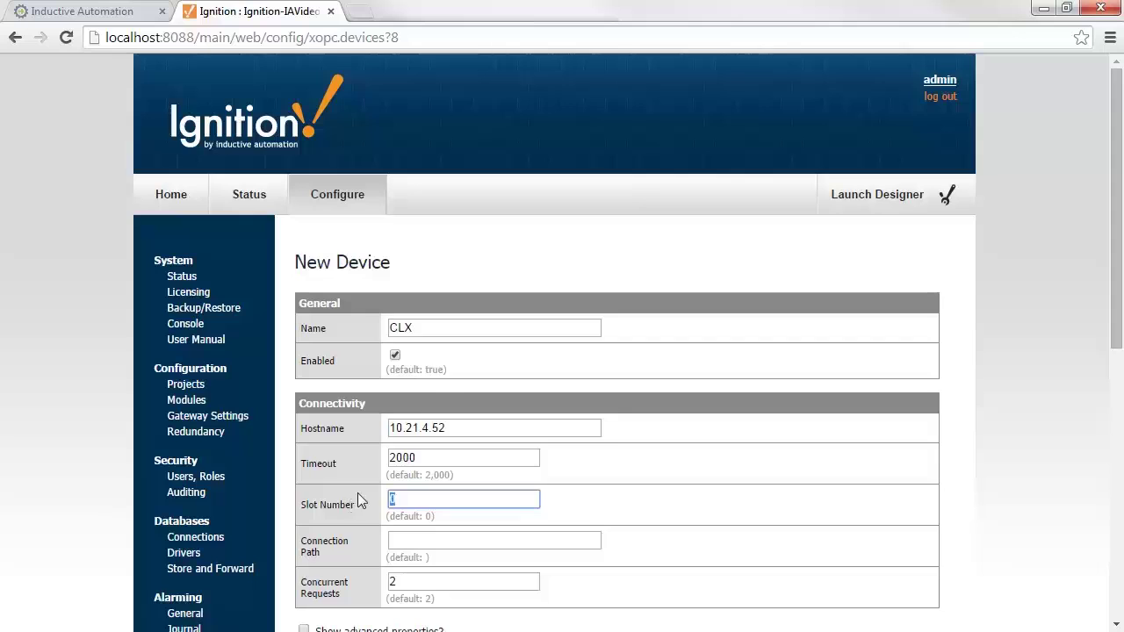
{"action": "scroll", "coordinate": [357, 494], "scroll_direction": "down", "scroll_amount": 1}
{"action": "scroll", "coordinate": [358, 499], "scroll_direction": "down", "scroll_amount": 1}
{"action": "left_click", "coordinate": [511, 479]}
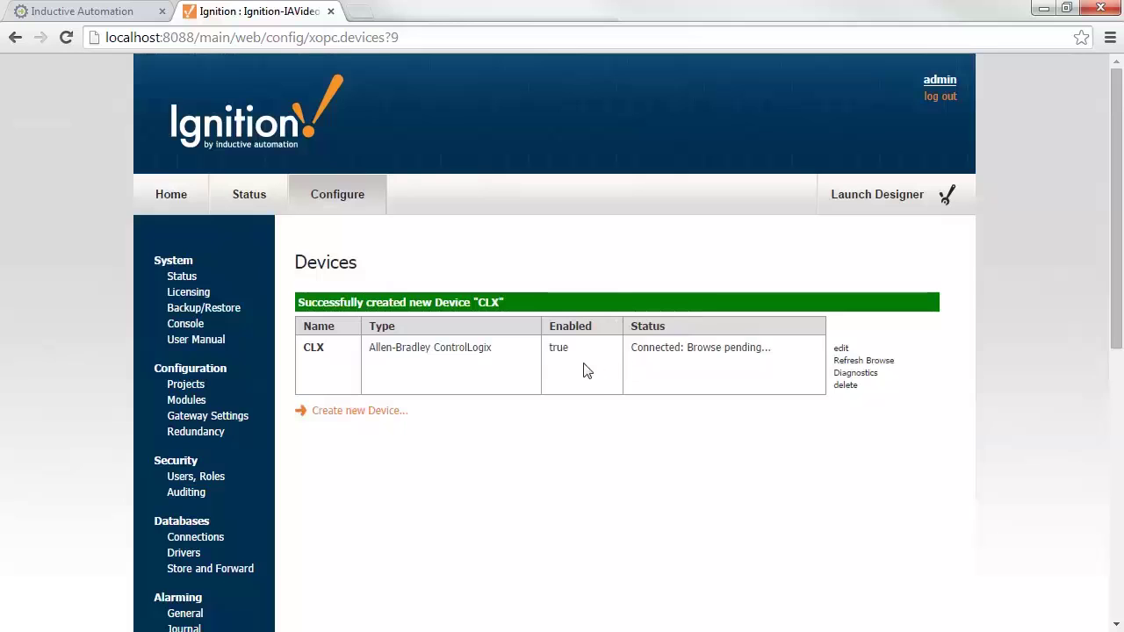
Create an Allen-Bradley MicroLogix device named MLX with hostname 10.21.4.10.
{"action": "left_click", "coordinate": [348, 413]}
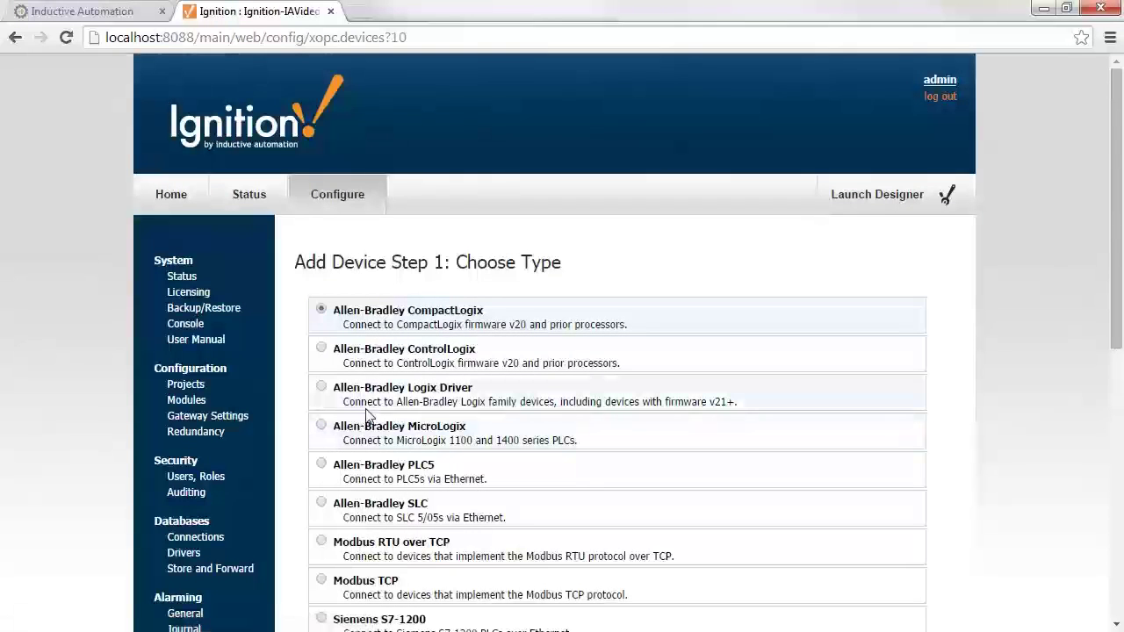
{"action": "scroll", "coordinate": [394, 434], "scroll_direction": "down", "scroll_amount": 5}
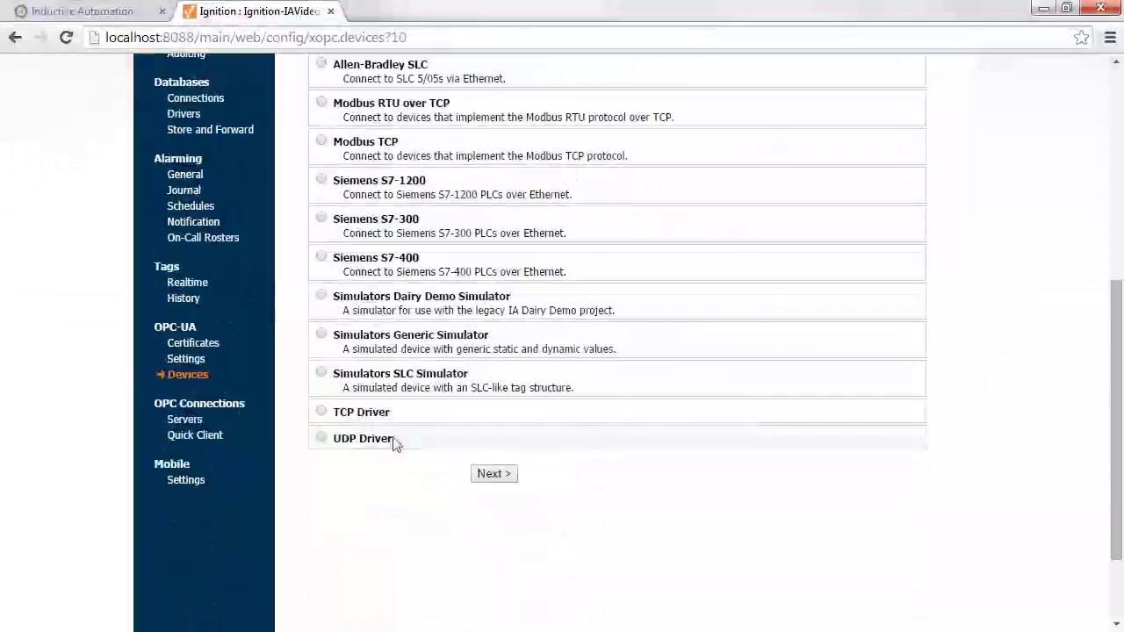
{"action": "left_click", "coordinate": [488, 475]}
{"action": "left_click", "coordinate": [449, 332]}
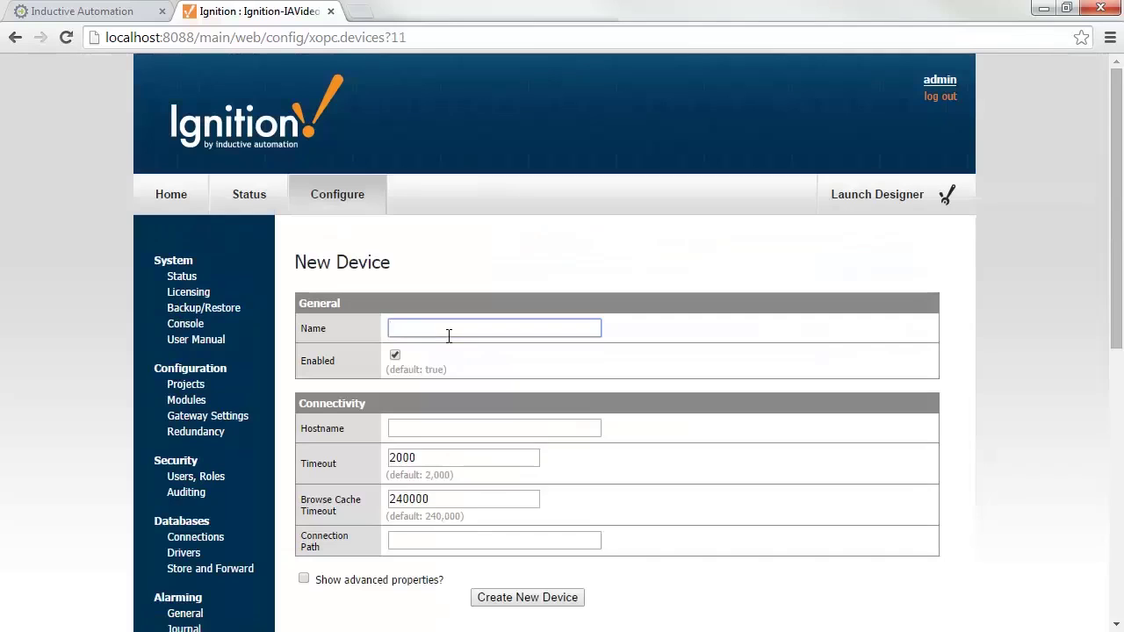
{"action": "type", "text": "MLX"}
{"action": "left_click", "coordinate": [447, 429]}
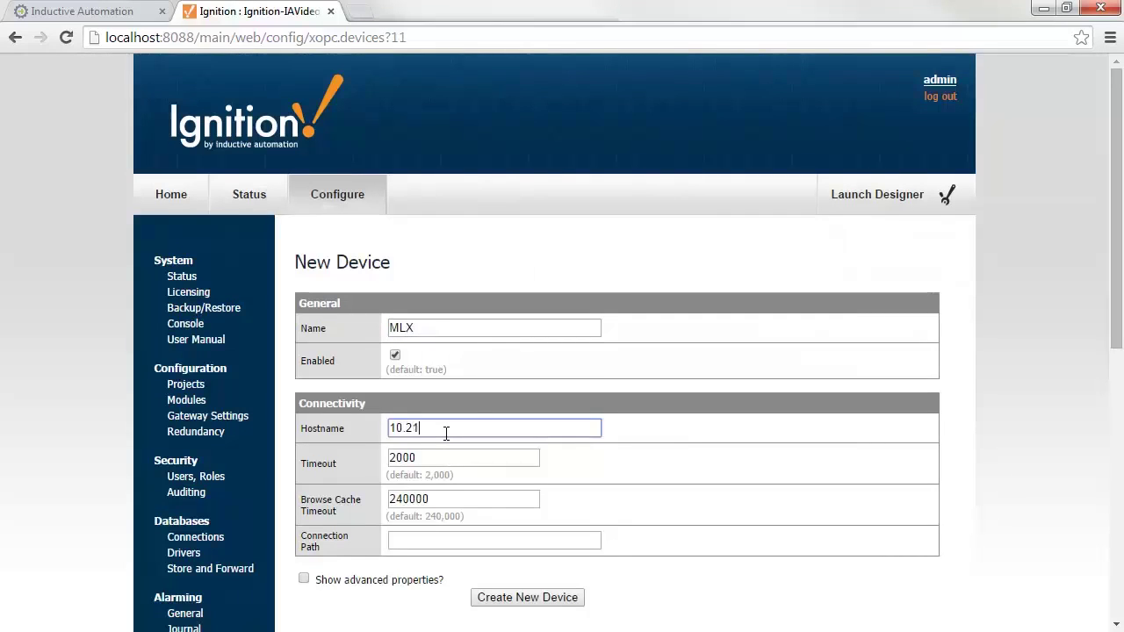
{"action": "type", "text": "10.21.4.10"}
{"action": "left_click", "coordinate": [515, 598]}
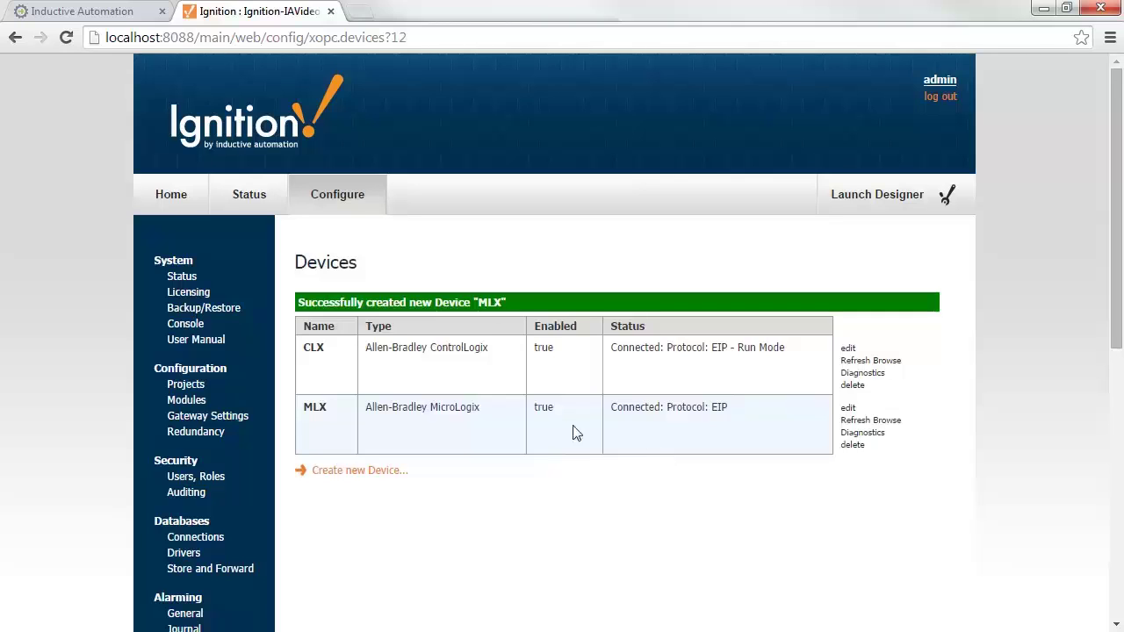
Start a new database connection under Databases > Connections with the MySQL ConnectorJ driver.
{"action": "scroll", "coordinate": [304, 381], "scroll_direction": "down", "scroll_amount": 2}
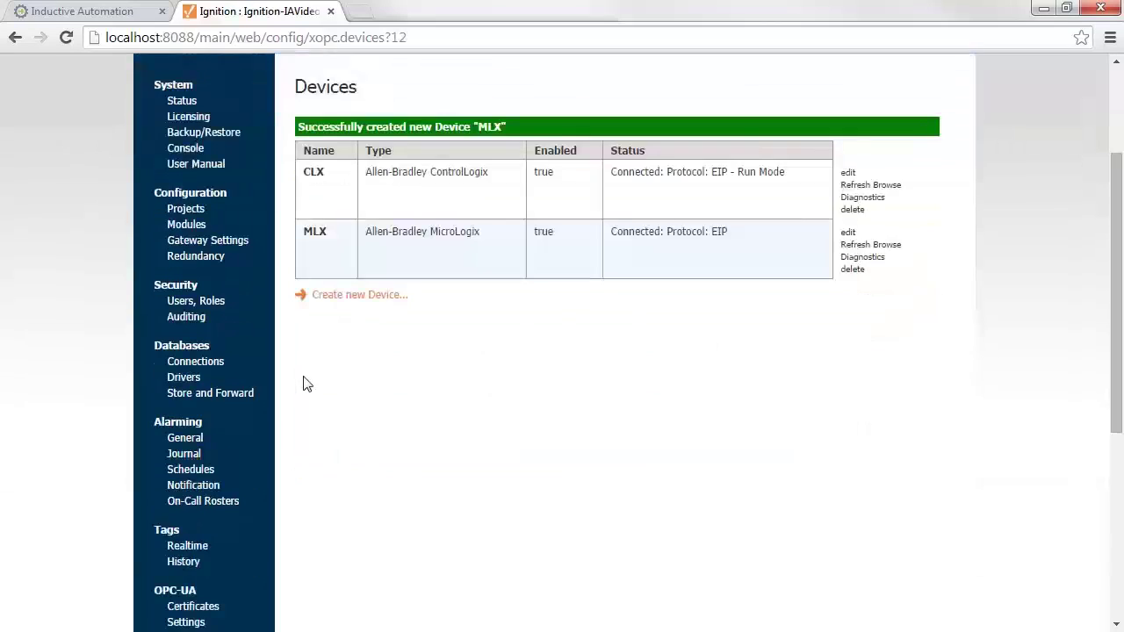
{"action": "left_click", "coordinate": [190, 365]}
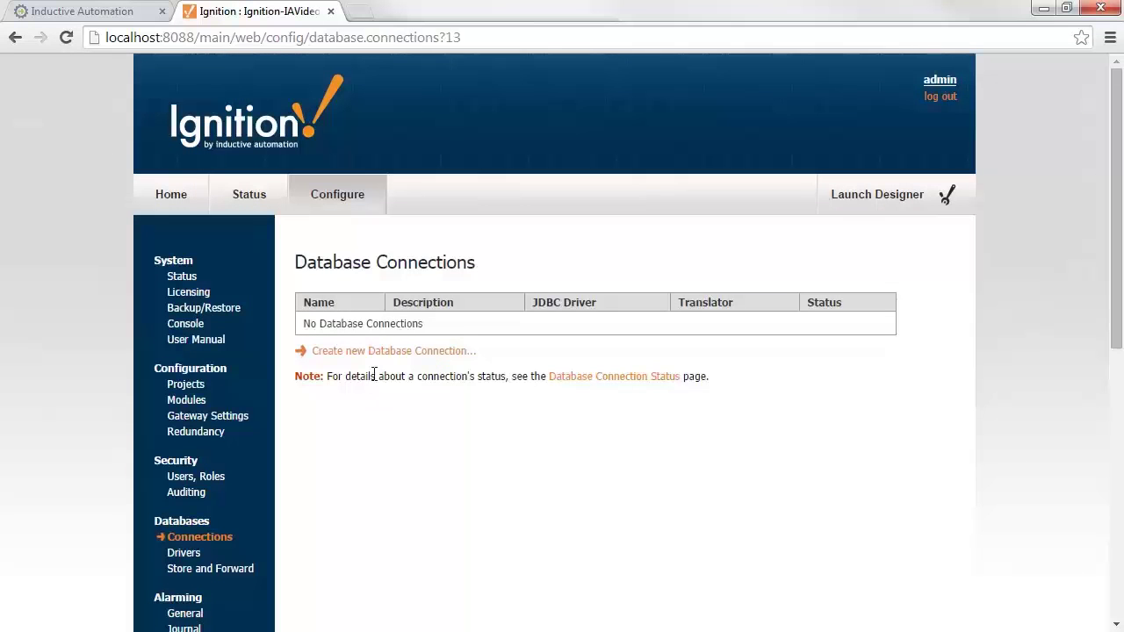
{"action": "left_click", "coordinate": [406, 352]}
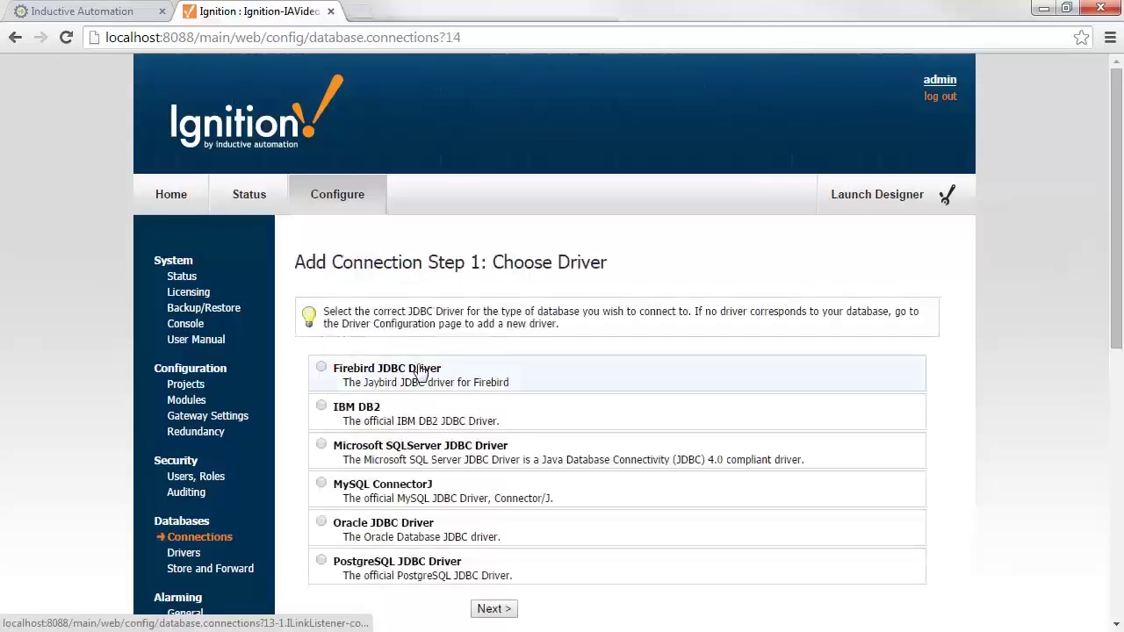
{"action": "scroll", "coordinate": [424, 386], "scroll_direction": "down", "scroll_amount": 1}
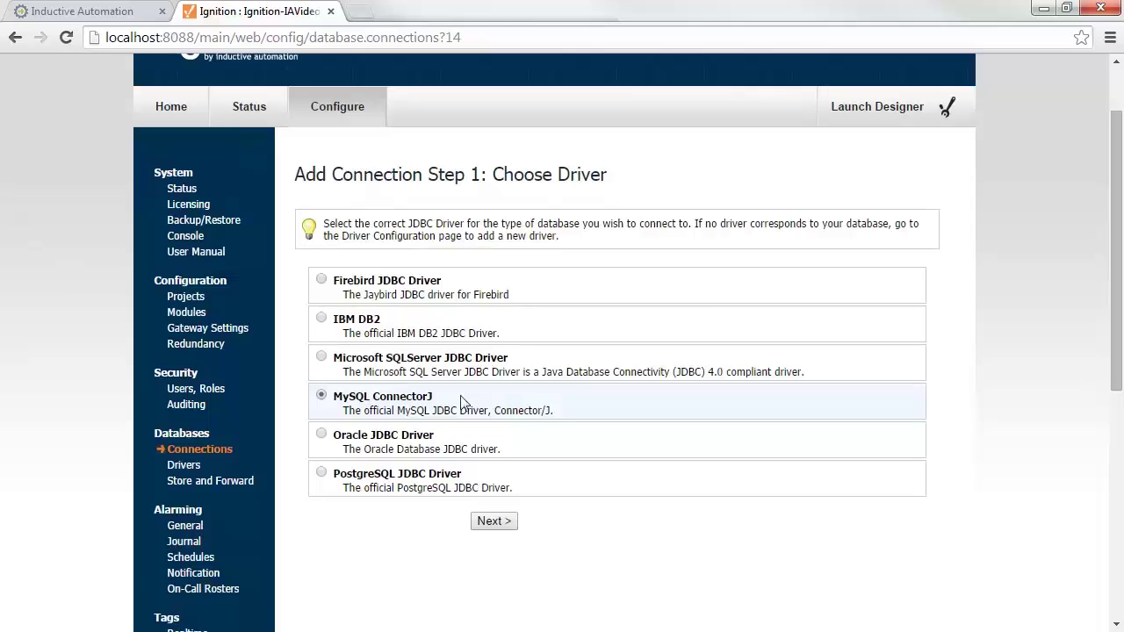
Name the connection MySQL and keep the connect URL's host and database name.
{"action": "left_click", "coordinate": [494, 522]}
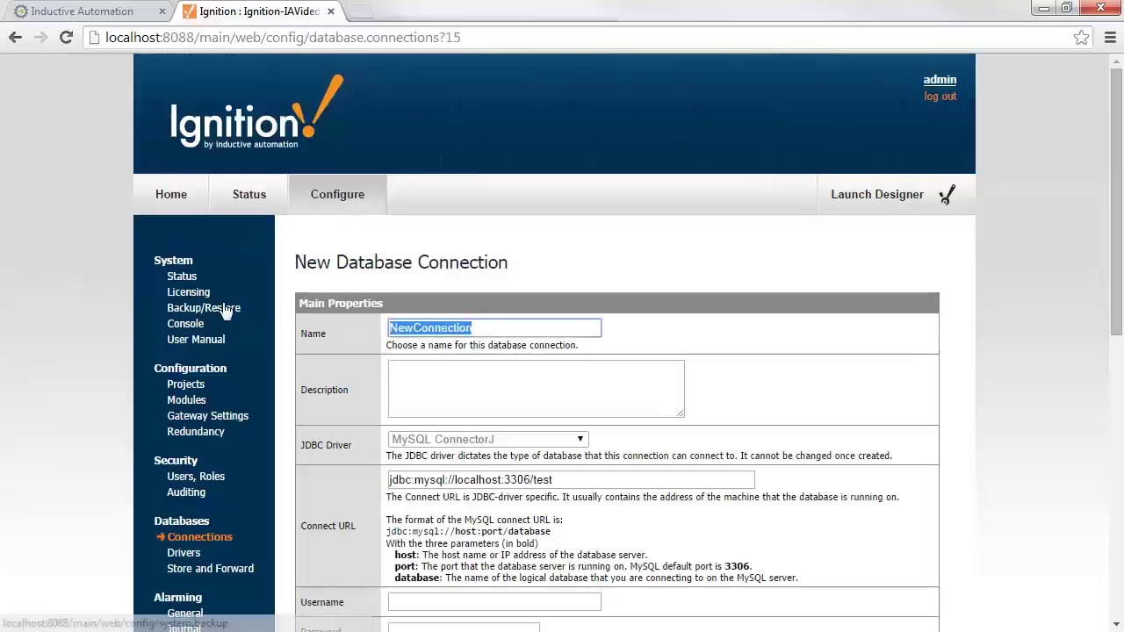
{"action": "type", "text": "MySQL"}
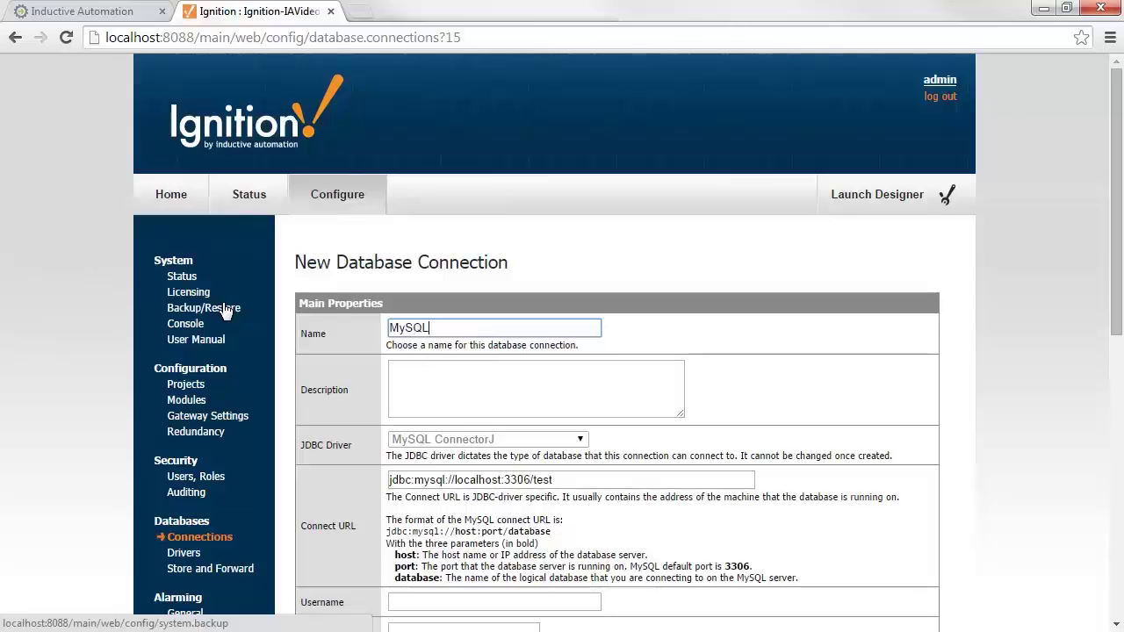
{"action": "double_click", "coordinate": [478, 480]}
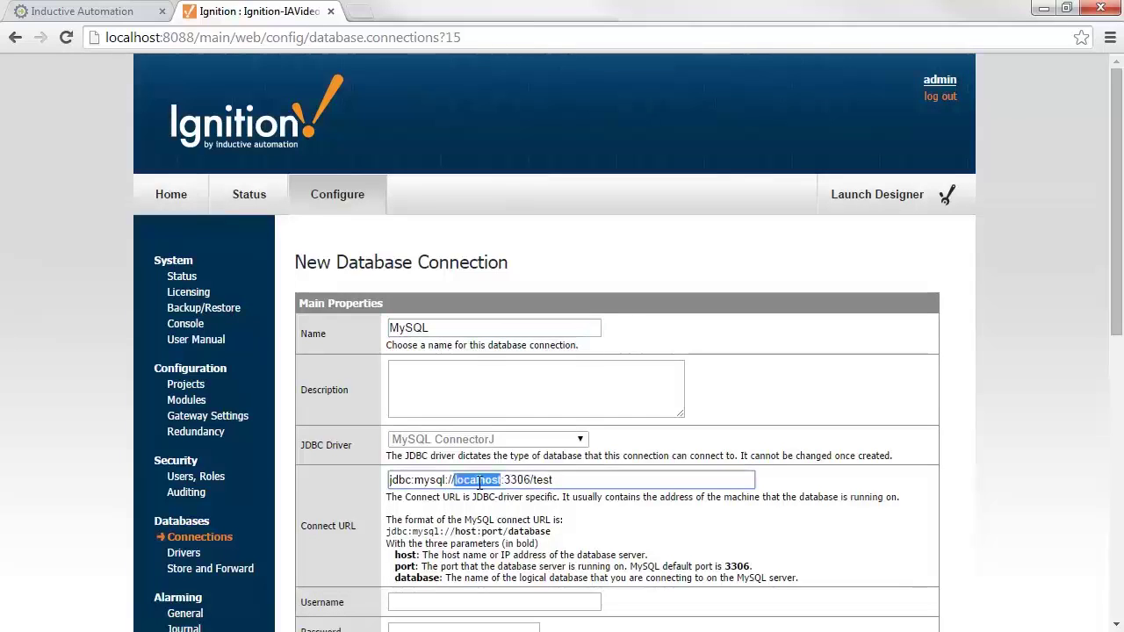
{"action": "double_click", "coordinate": [541, 480]}
{"action": "scroll", "coordinate": [566, 481], "scroll_direction": "down", "scroll_amount": 1}
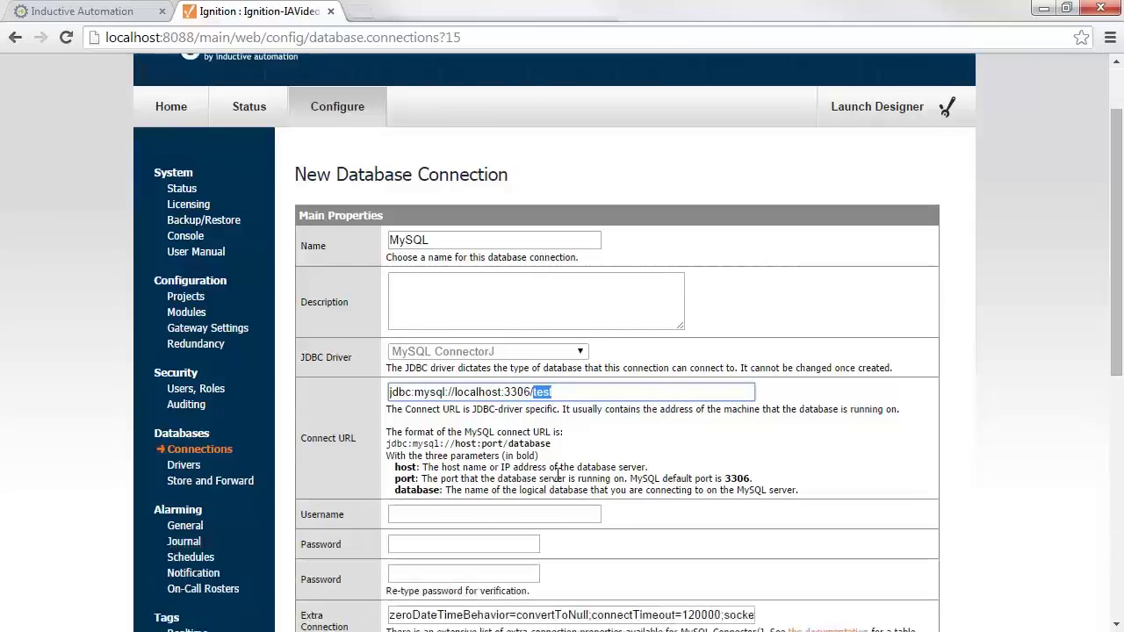
Enter the root username and database password twice, then create the connection.
{"action": "left_click", "coordinate": [437, 510]}
{"action": "type", "text": "root"}
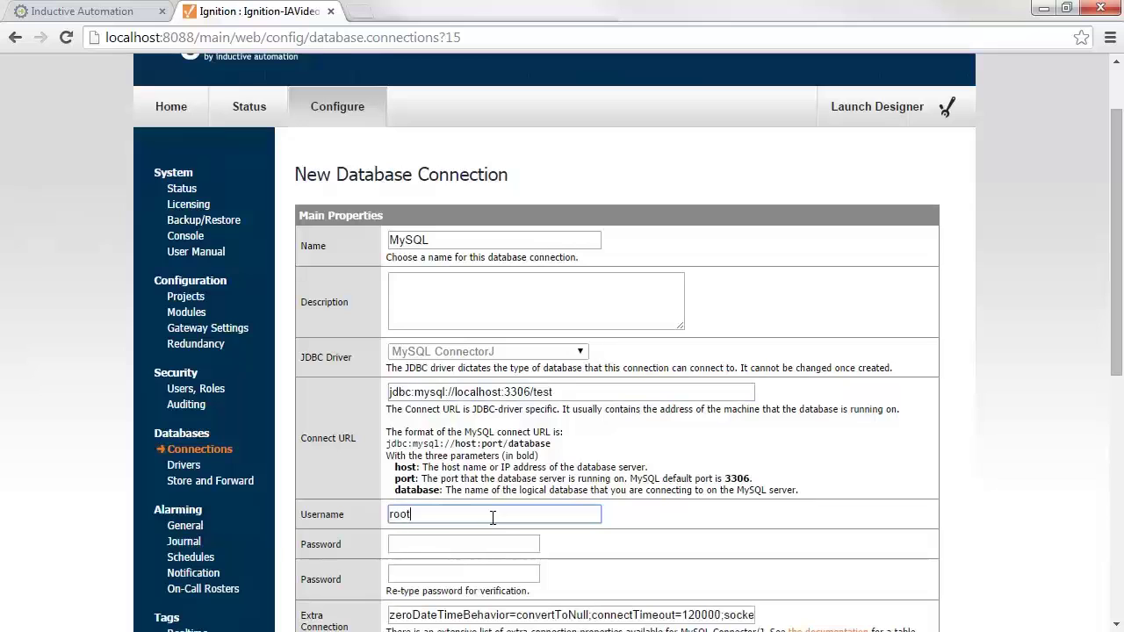
{"action": "key", "text": "Tab"}
{"action": "type", "text": "pass1"}
{"action": "key", "text": "Tab"}
{"action": "type", "text": "pass1"}
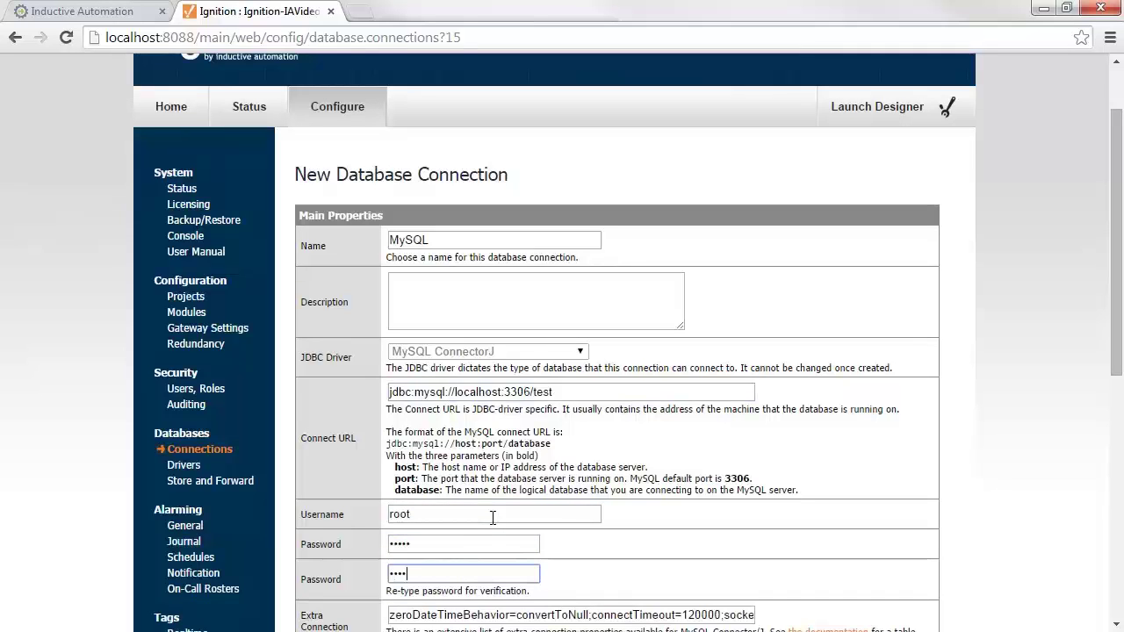
{"action": "key", "text": "ctrl+a"}
{"action": "type", "text": "pass1"}
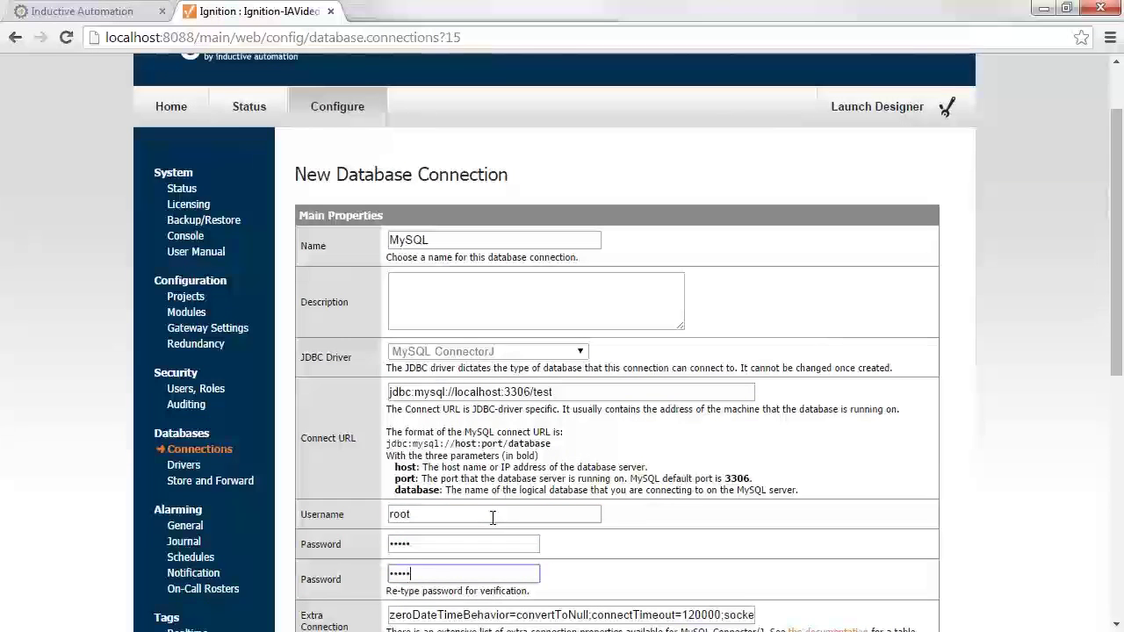
{"action": "scroll", "coordinate": [492, 519], "scroll_direction": "down", "scroll_amount": 6}
{"action": "left_click", "coordinate": [514, 504]}
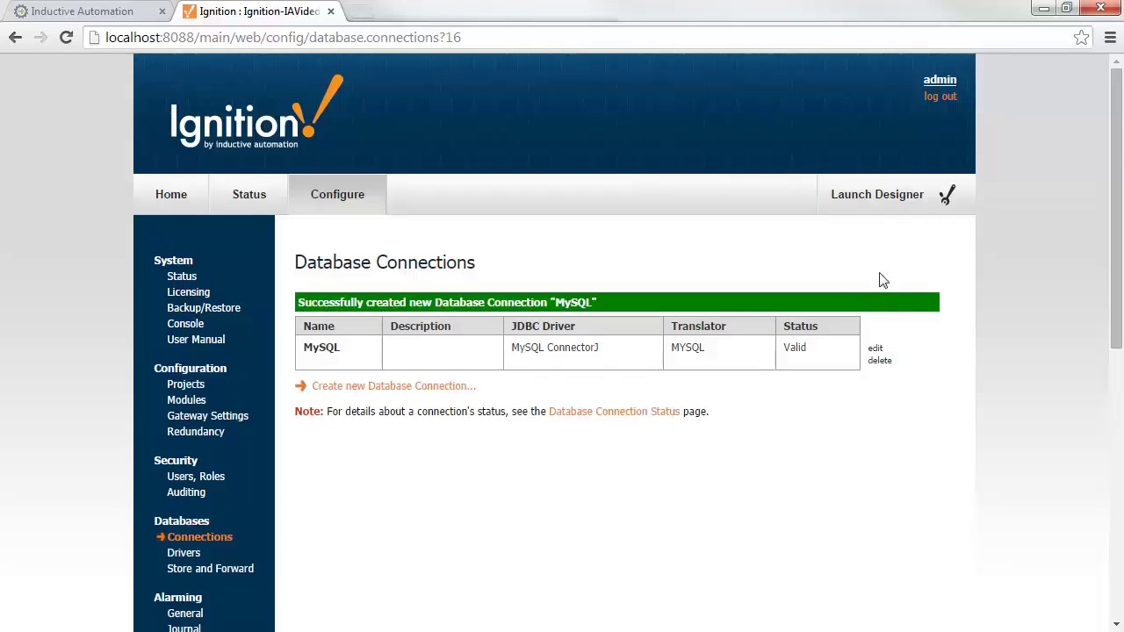
Launch the Designer by keeping and opening the designer.jnlp download.
{"action": "left_click", "coordinate": [891, 207]}
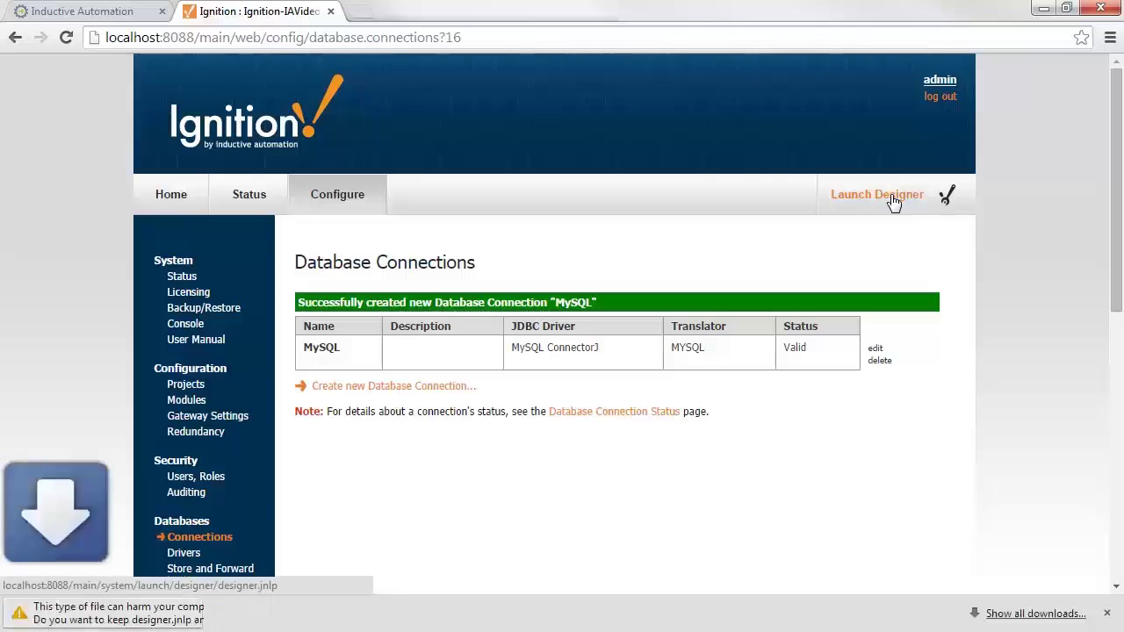
{"action": "left_click", "coordinate": [277, 613]}
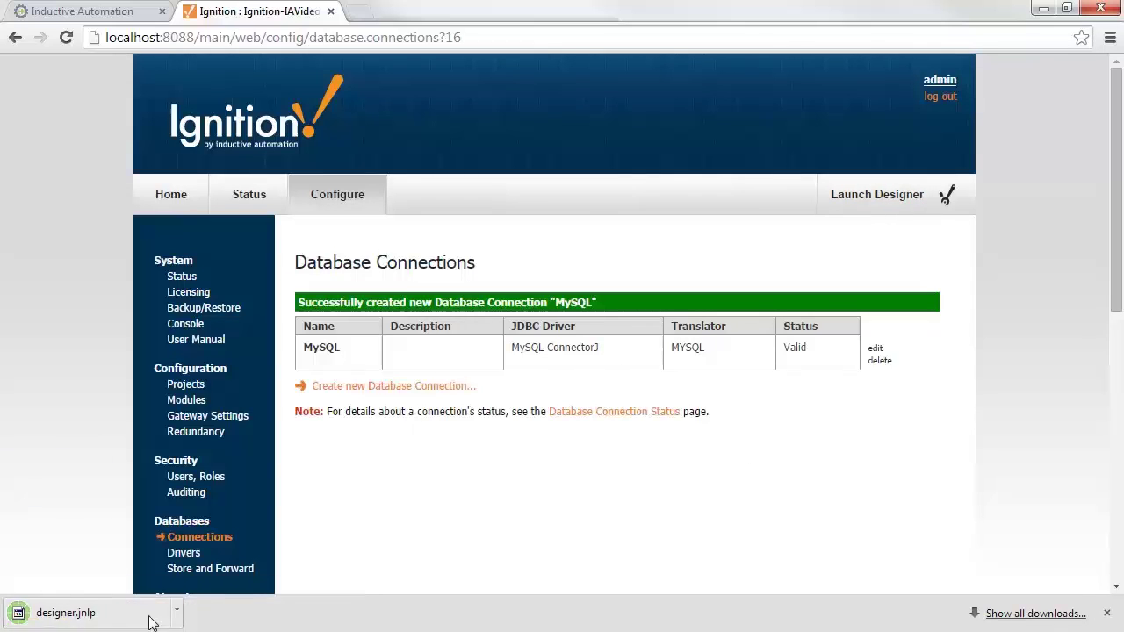
{"action": "left_click", "coordinate": [106, 615]}
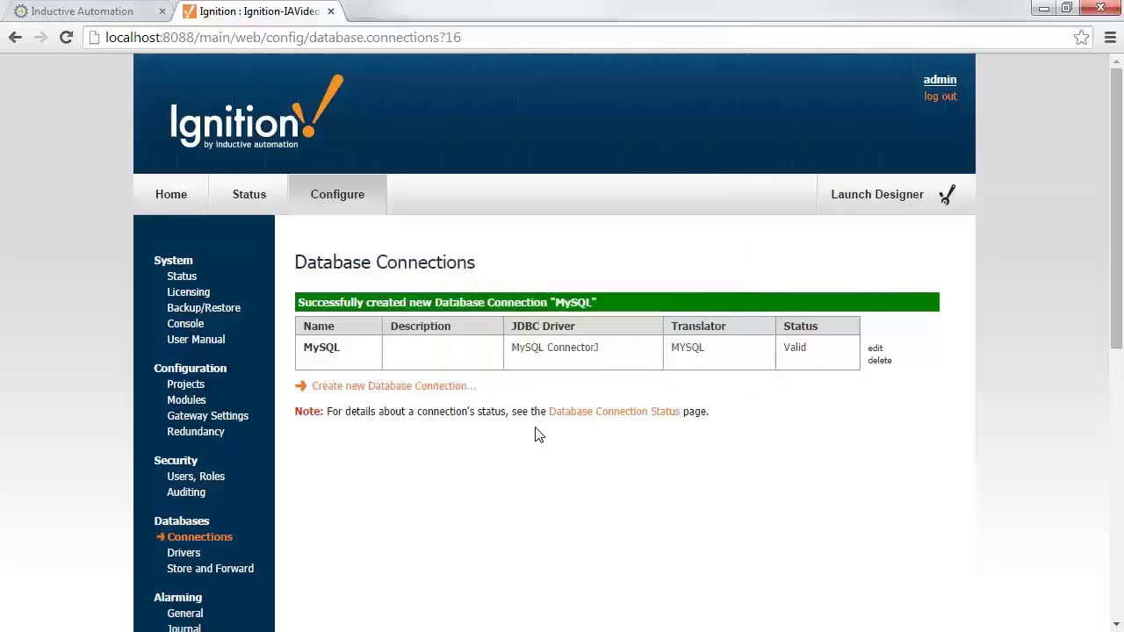
Sign in to the Designer as admin with the account password.
{"action": "type", "text": "ad"}
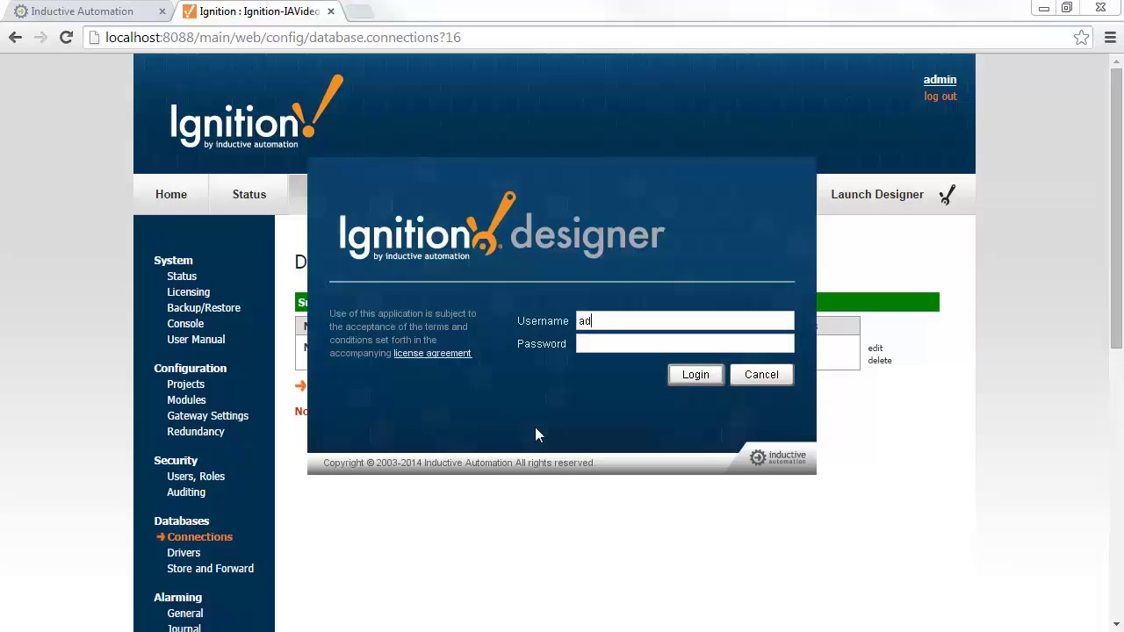
{"action": "type", "text": "min"}
{"action": "key", "text": "Tab"}
{"action": "type", "text": "password"}
{"action": "key", "text": "Return"}
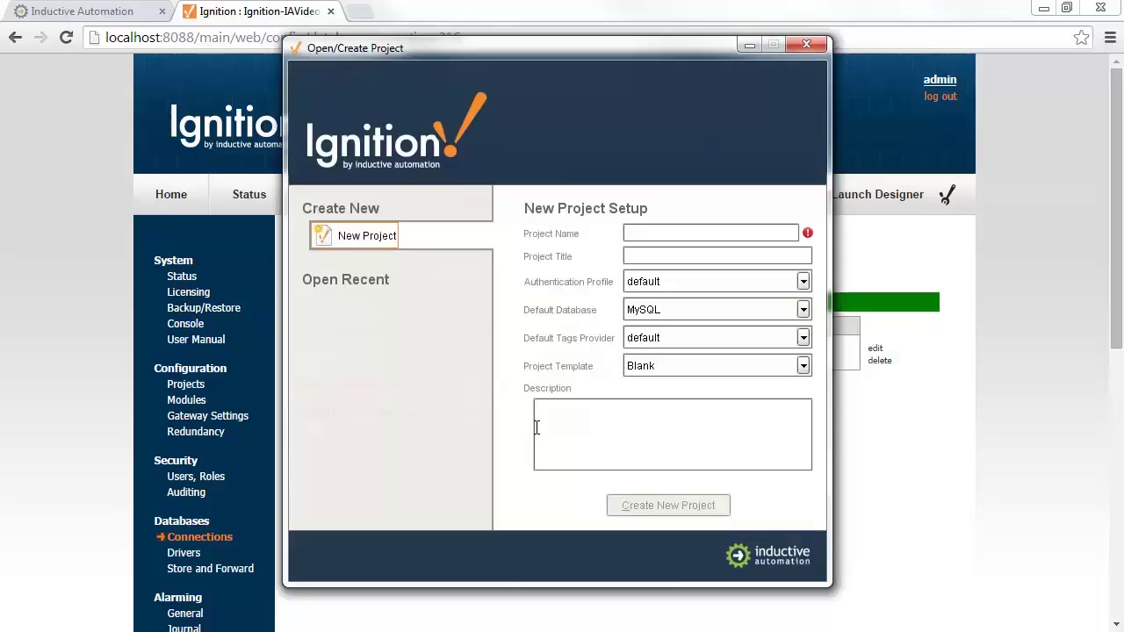
Create project Demo from the Single-Tier Nav, West template.
{"action": "left_click", "coordinate": [676, 236]}
{"action": "type", "text": "Demo"}
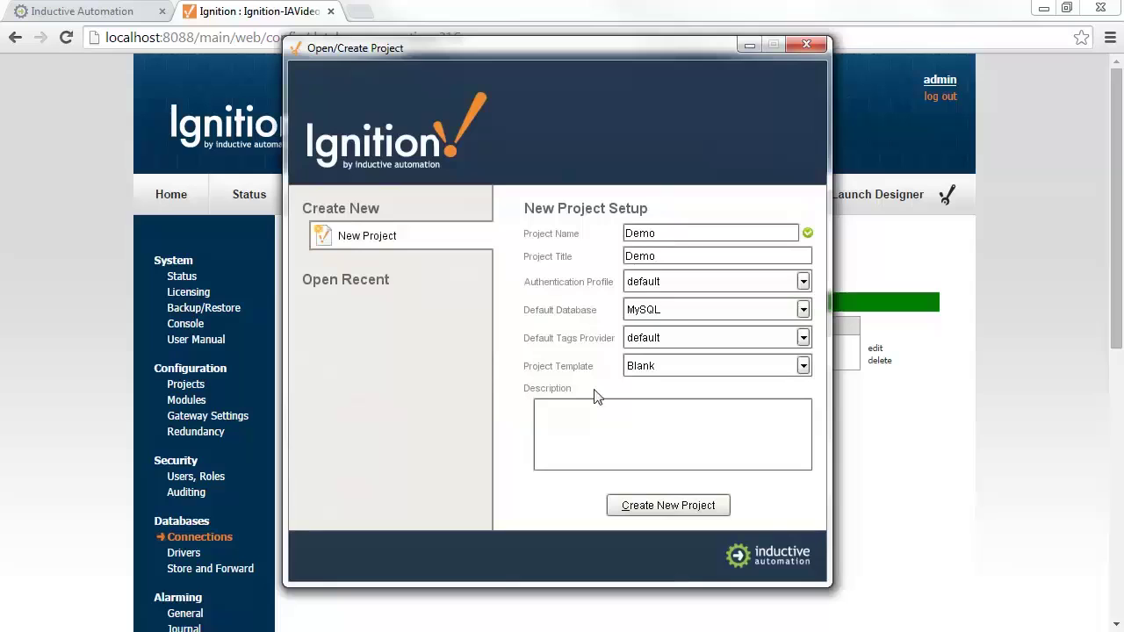
{"action": "left_click", "coordinate": [679, 366]}
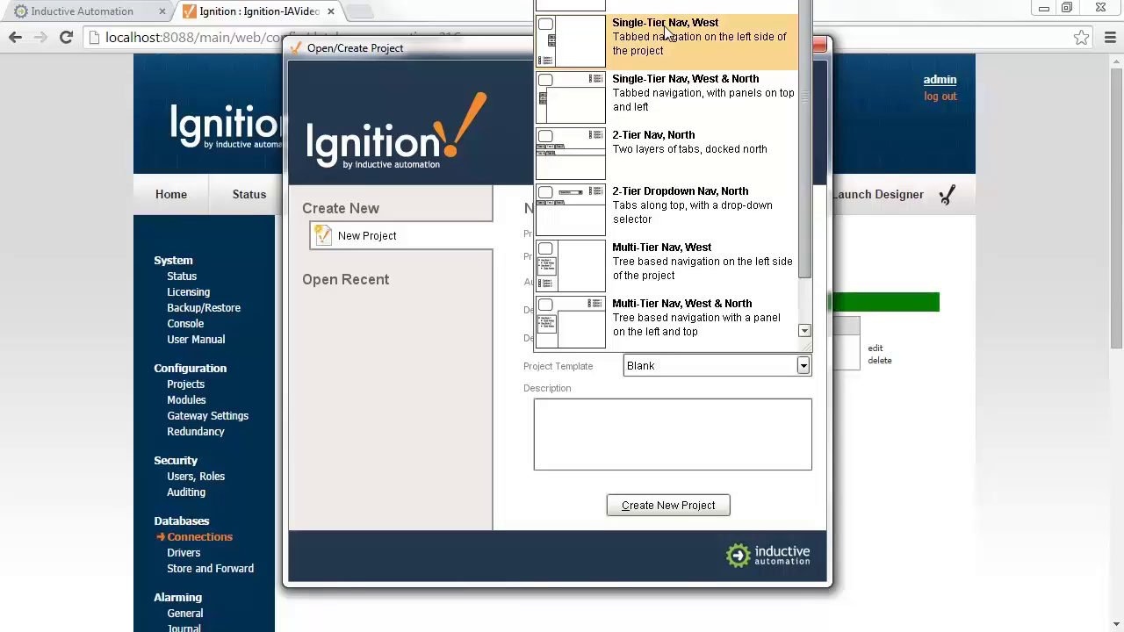
{"action": "left_click", "coordinate": [651, 39]}
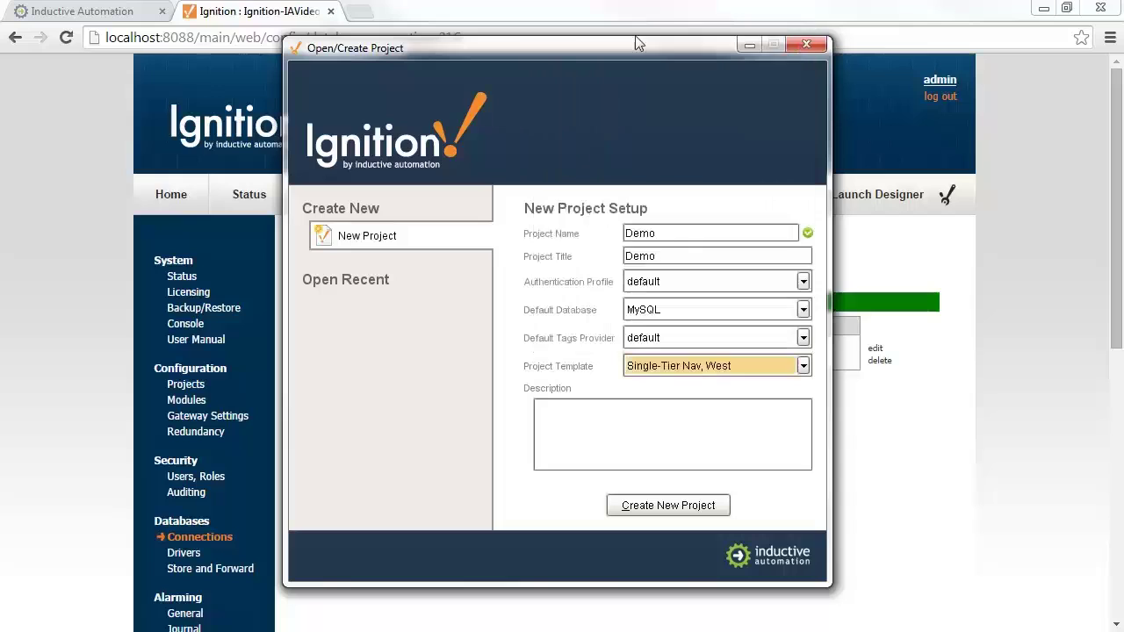
{"action": "left_click", "coordinate": [667, 509]}
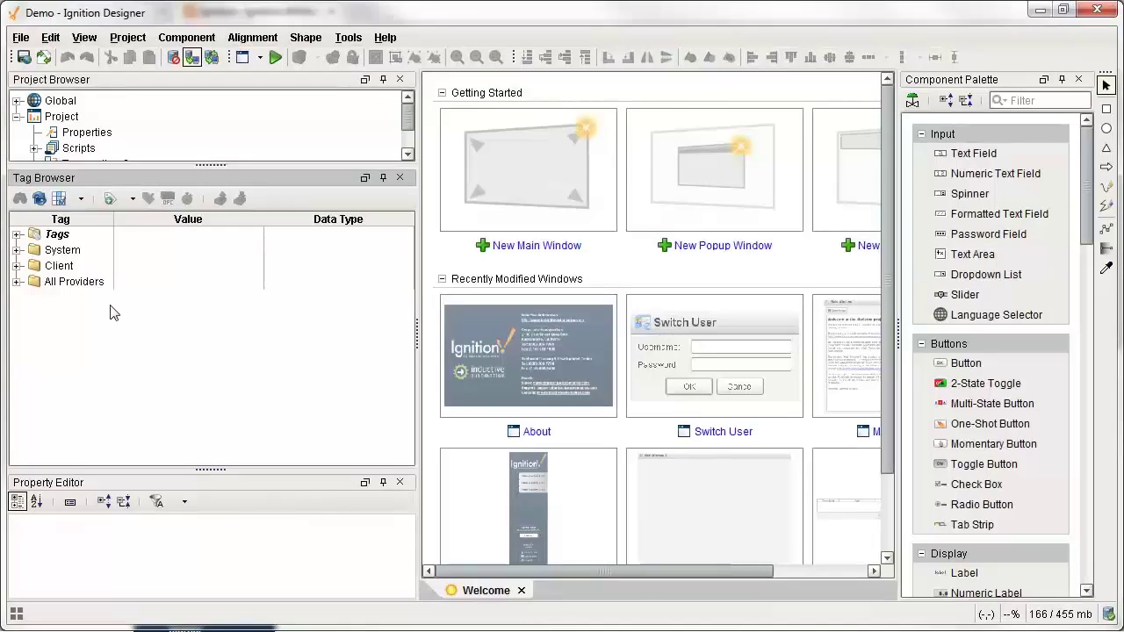
Add the MLX device's F8 and N7 data folders from the OPC browser to Tags.
{"action": "left_click", "coordinate": [16, 234]}
{"action": "left_click", "coordinate": [55, 234]}
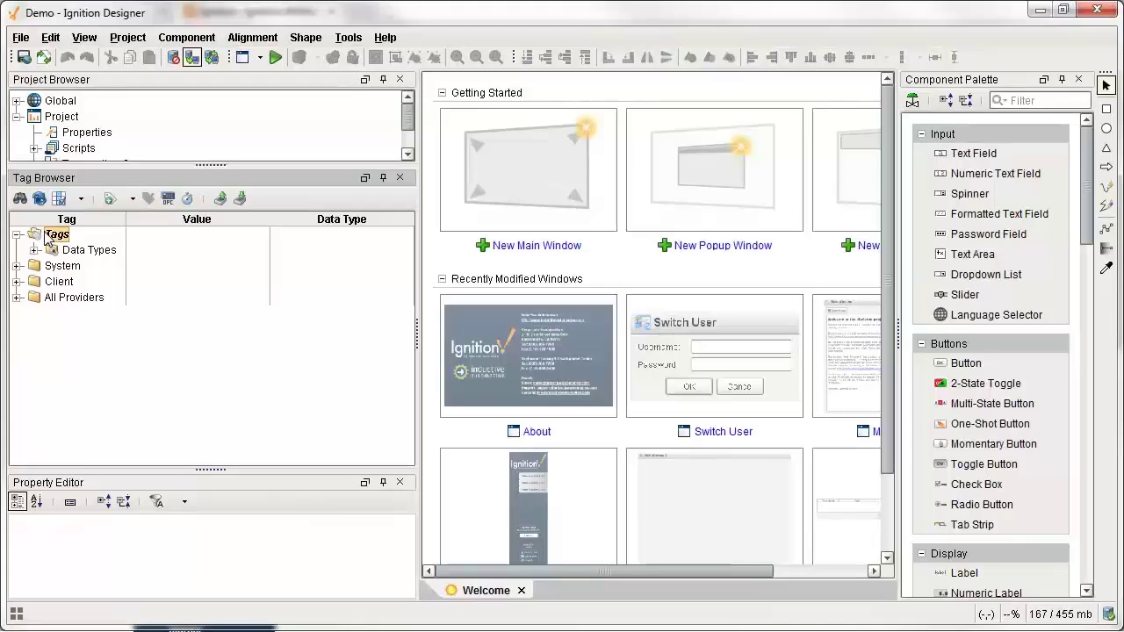
{"action": "left_click", "coordinate": [168, 198]}
{"action": "left_click", "coordinate": [327, 166]}
{"action": "left_click", "coordinate": [346, 181]}
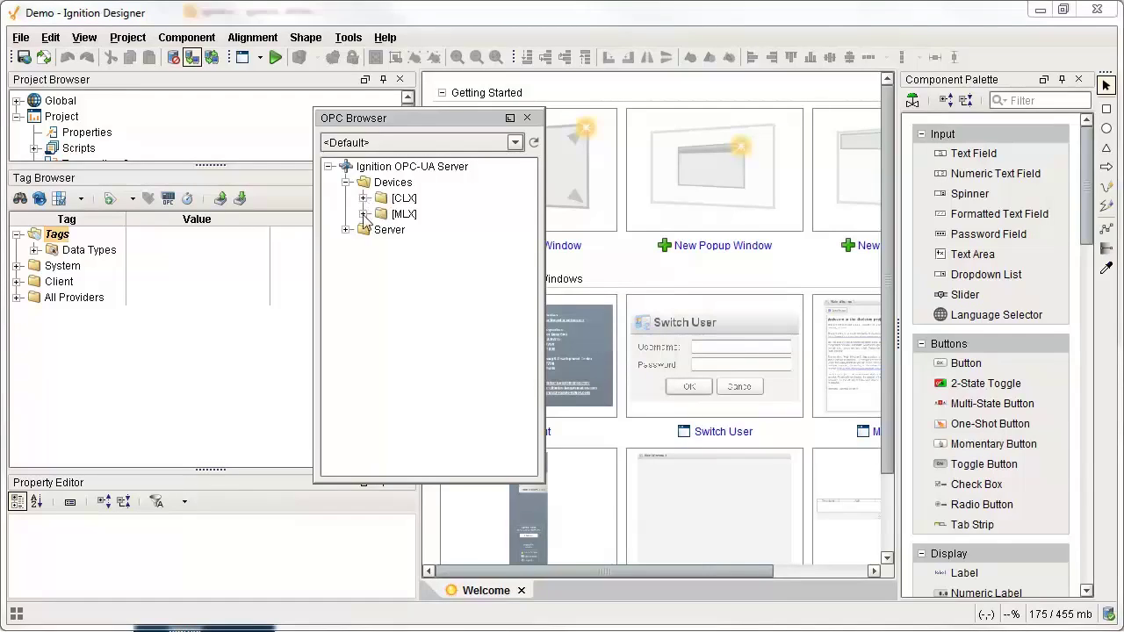
{"action": "left_click", "coordinate": [363, 214]}
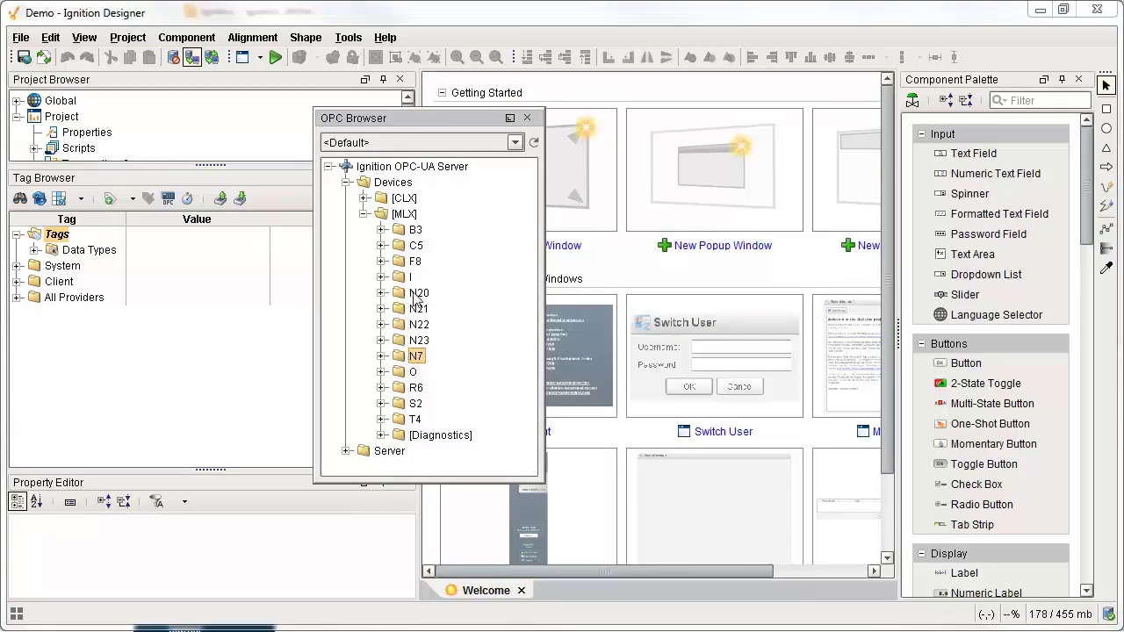
{"action": "left_click", "coordinate": [381, 356]}
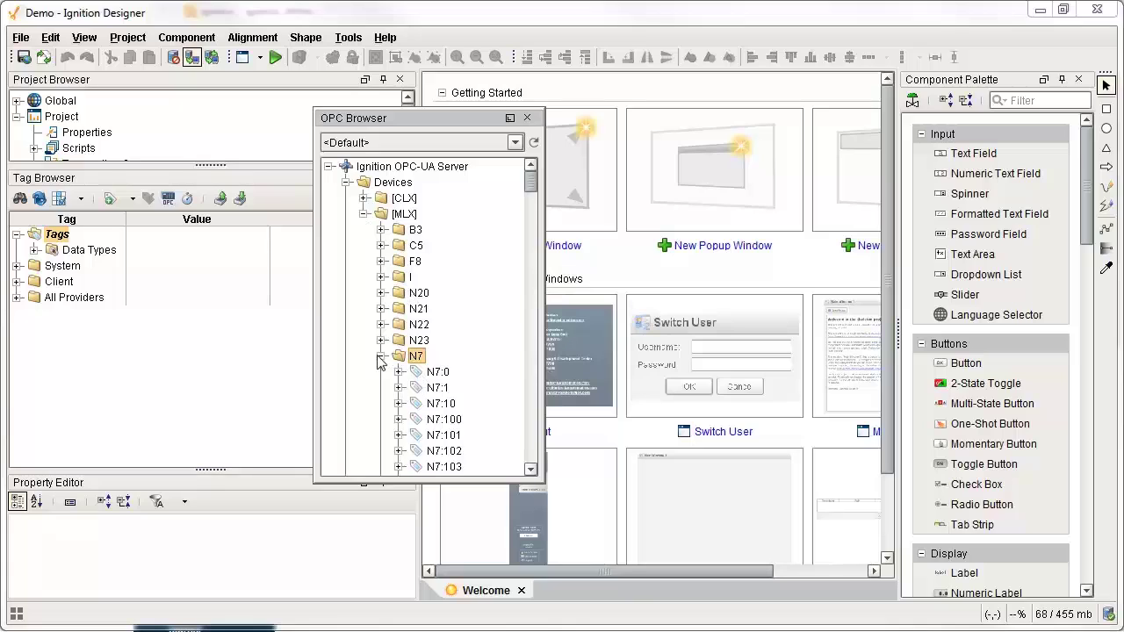
{"action": "left_click", "coordinate": [382, 356]}
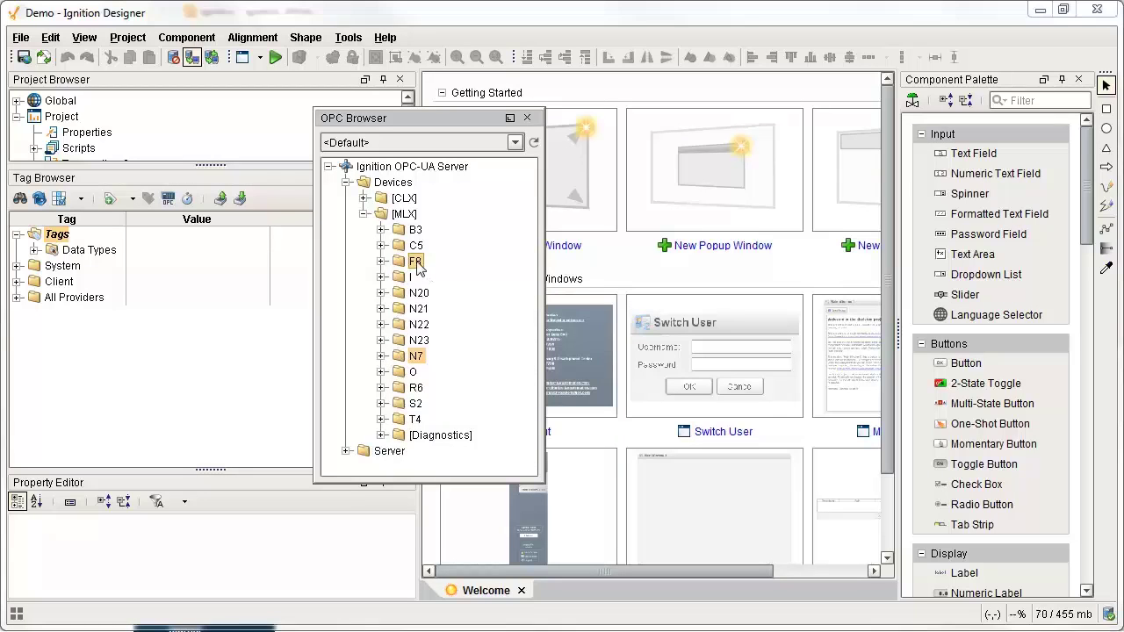
{"action": "left_click_drag", "start_coordinate": [54, 234], "coordinate": [57, 235]}
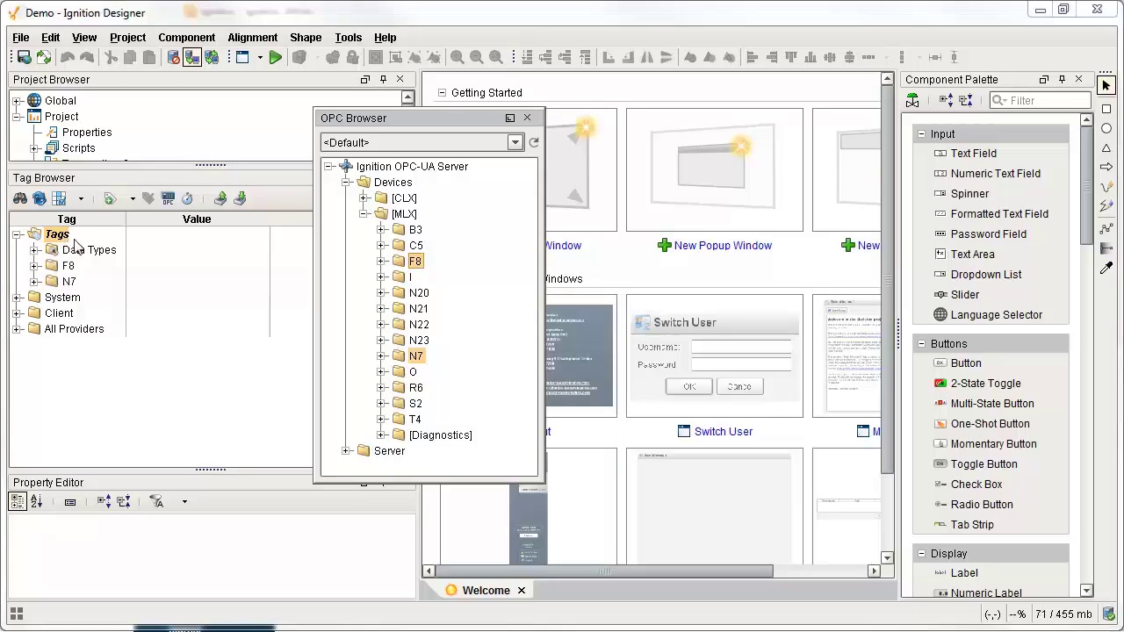
Add the M1 folder from the CLX Global programs to Tags, check N7, and close the OPC browser.
{"action": "left_click", "coordinate": [34, 282]}
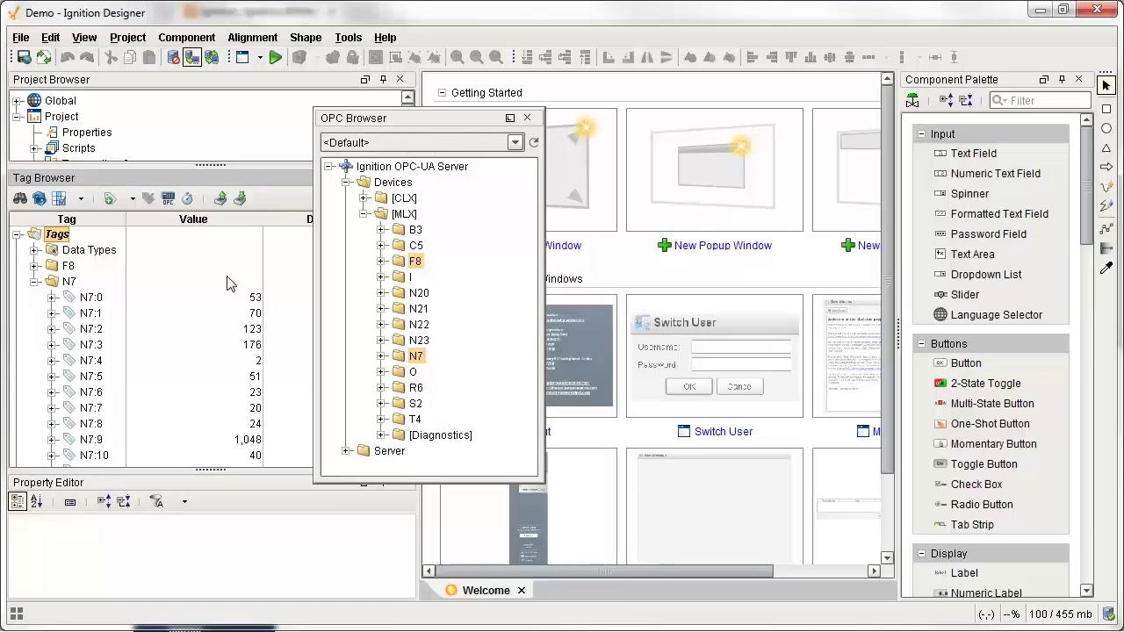
{"action": "left_click", "coordinate": [33, 282]}
{"action": "left_click", "coordinate": [363, 198]}
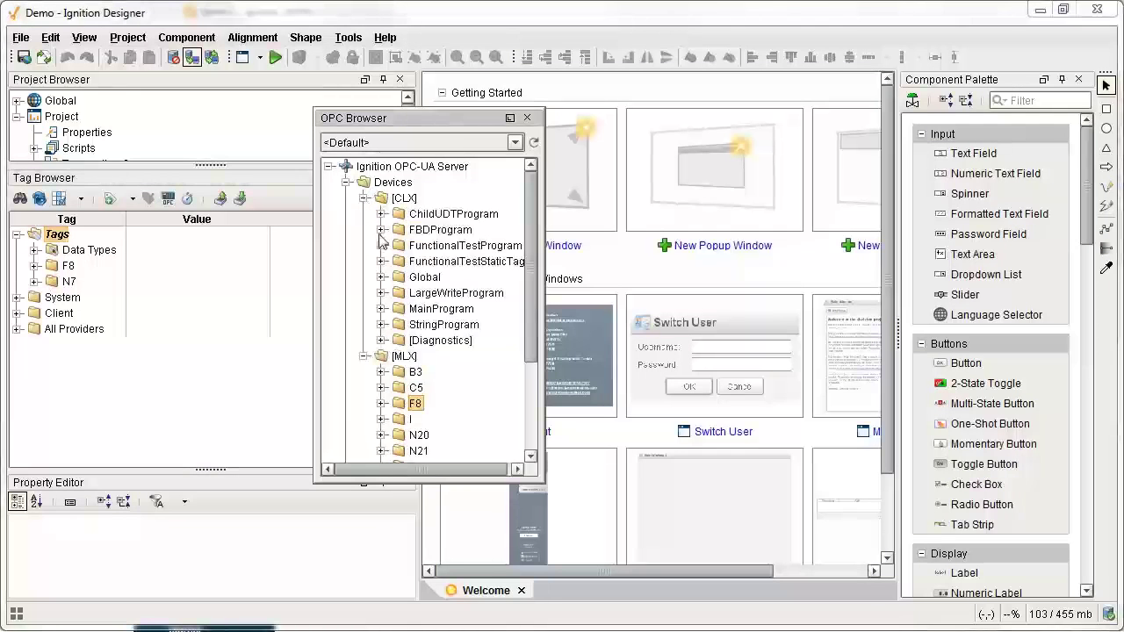
{"action": "left_click", "coordinate": [382, 277]}
{"action": "scroll", "coordinate": [397, 316], "scroll_direction": "down", "scroll_amount": 4}
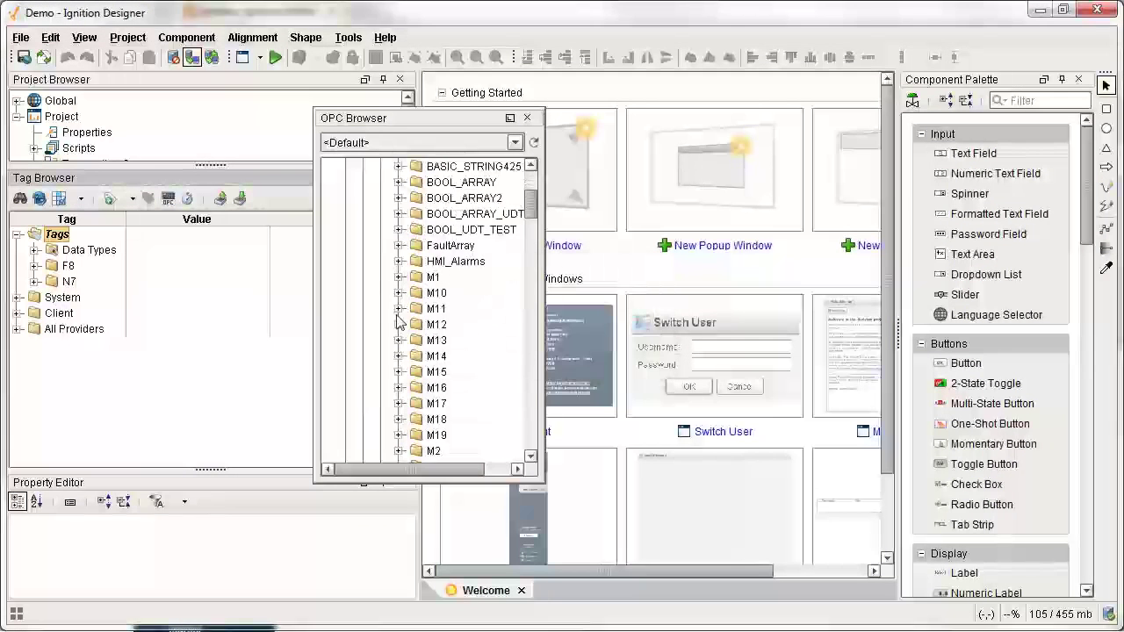
{"action": "left_click_drag", "start_coordinate": [444, 286], "coordinate": [58, 234]}
{"action": "left_click", "coordinate": [33, 281]}
{"action": "left_click", "coordinate": [34, 281]}
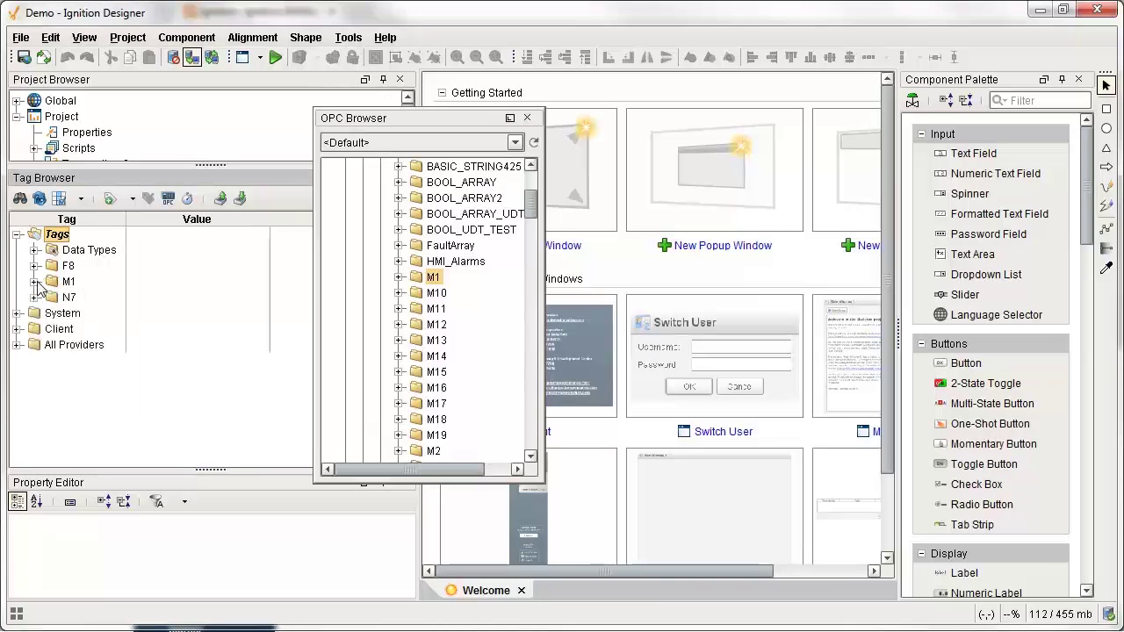
{"action": "left_click", "coordinate": [34, 296]}
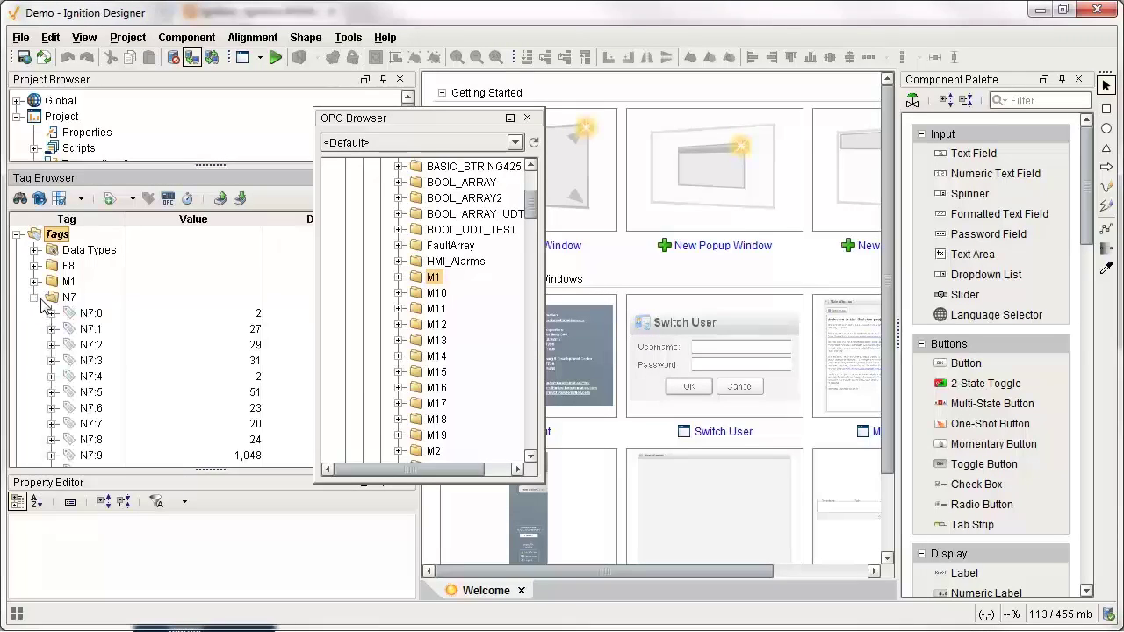
{"action": "left_click", "coordinate": [528, 118]}
Open Main Window 1 and delete its welcome text and popup button.
{"action": "scroll", "coordinate": [159, 130], "scroll_direction": "down", "scroll_amount": 2}
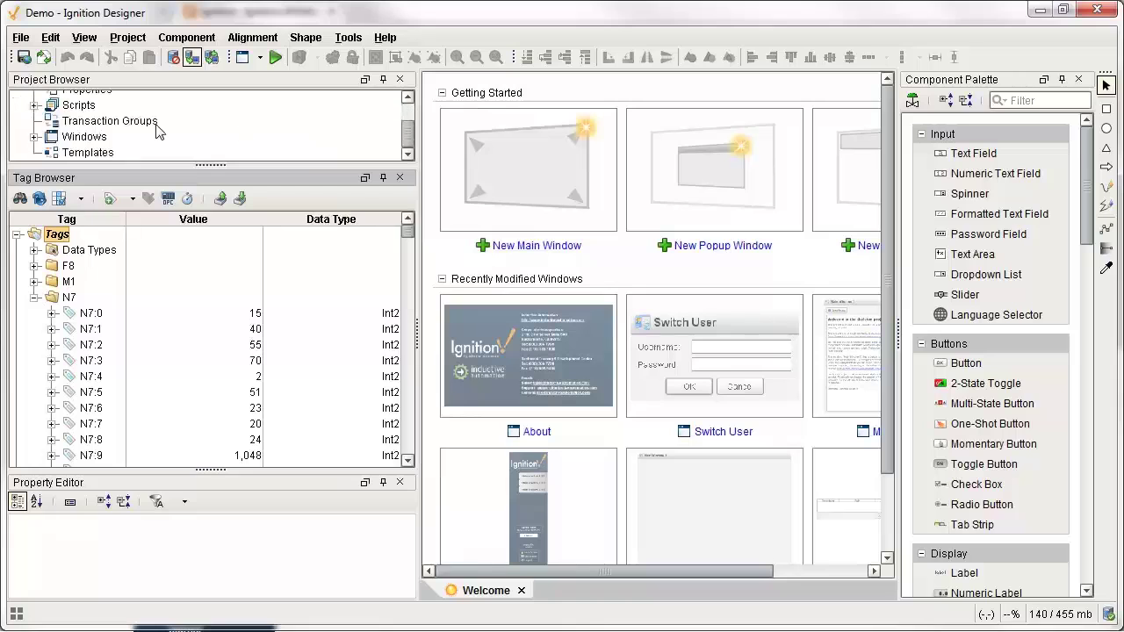
{"action": "left_click_drag", "start_coordinate": [211, 165], "coordinate": [211, 236]}
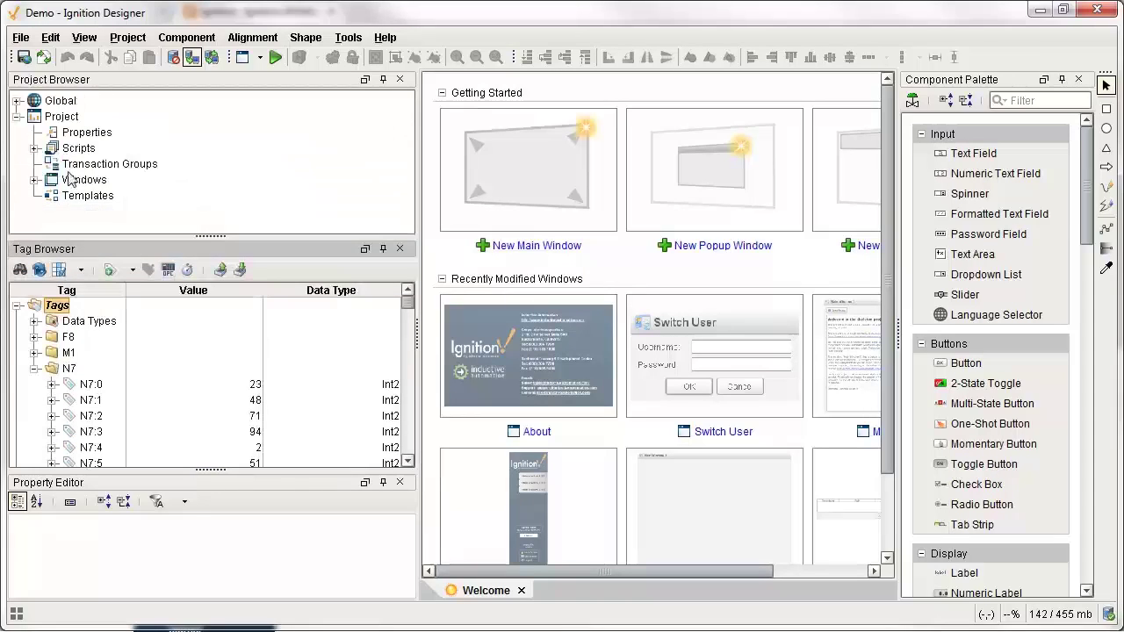
{"action": "double_click", "coordinate": [79, 175]}
{"action": "double_click", "coordinate": [114, 162]}
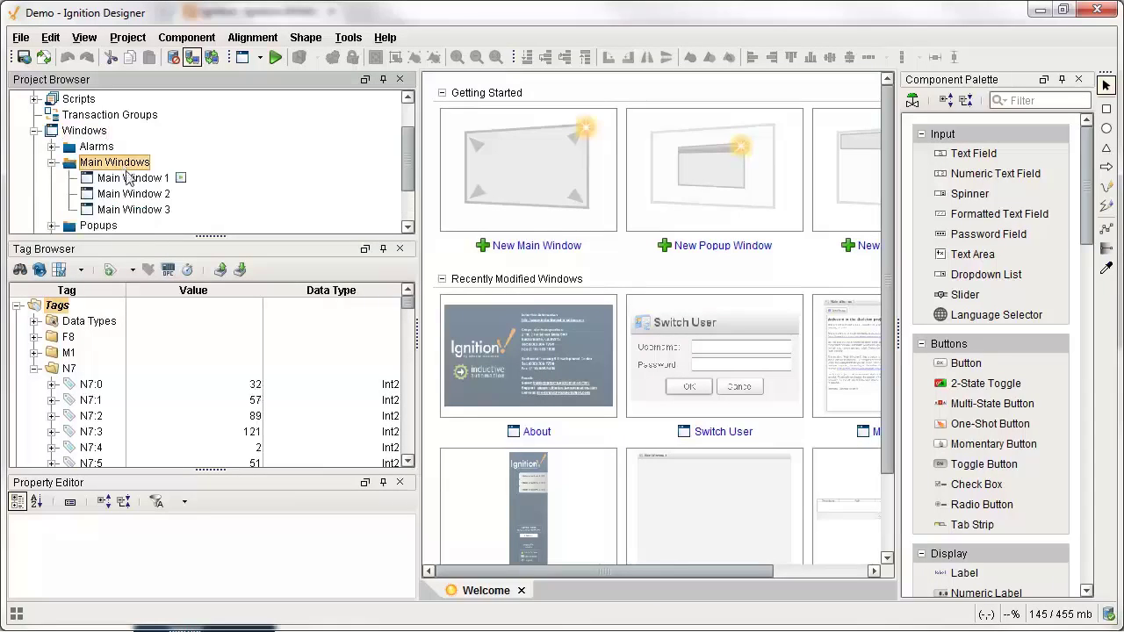
{"action": "double_click", "coordinate": [132, 177]}
{"action": "left_click_drag", "start_coordinate": [611, 343], "coordinate": [474, 130]}
{"action": "key", "text": "Delete"}
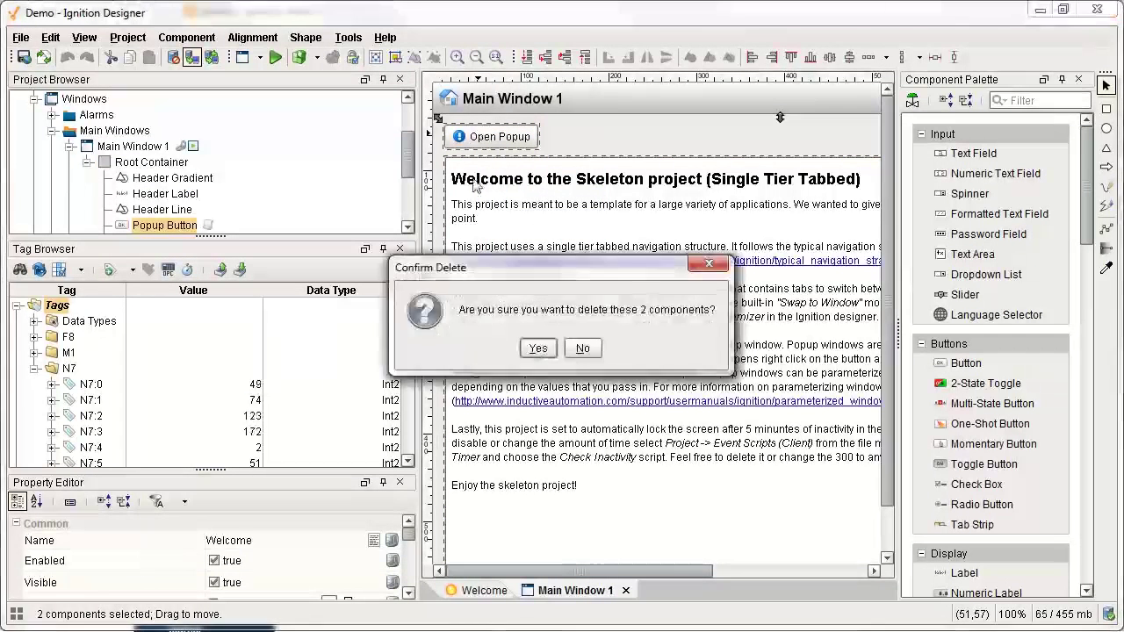
{"action": "key", "text": "Return"}
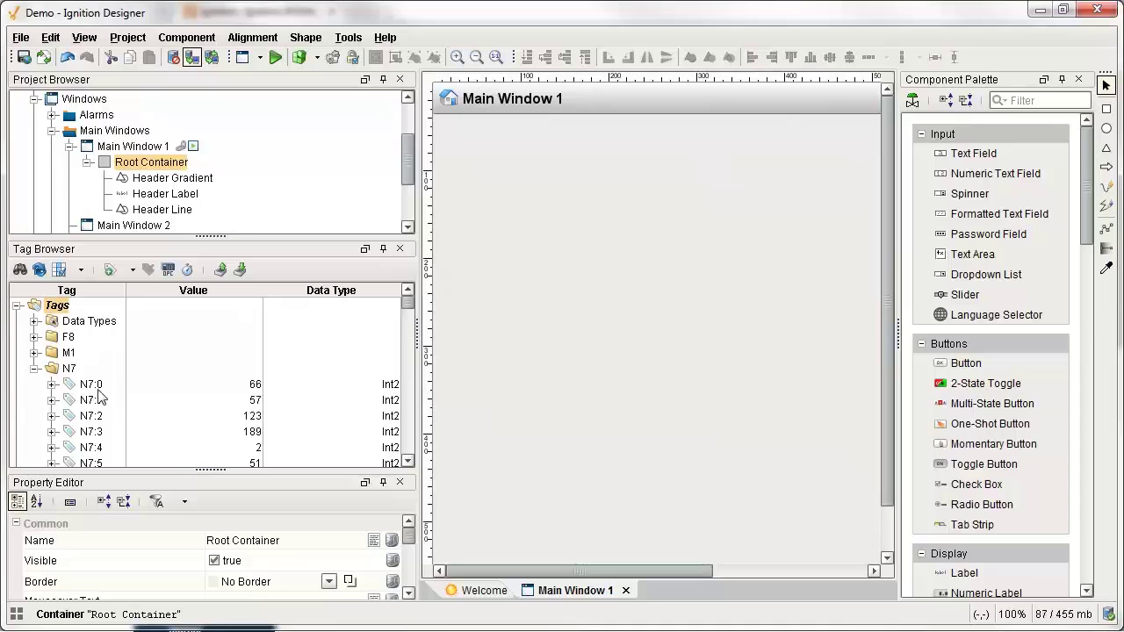
Drop N7:0, N7:1 and N7:2 onto the window as a Tank, Numeric Label and LED Display.
{"action": "left_click", "coordinate": [91, 385]}
{"action": "left_click_drag", "start_coordinate": [85, 387], "coordinate": [453, 136]}
{"action": "mouse_move", "coordinate": [463, 147]}
{"action": "left_click", "coordinate": [564, 218]}
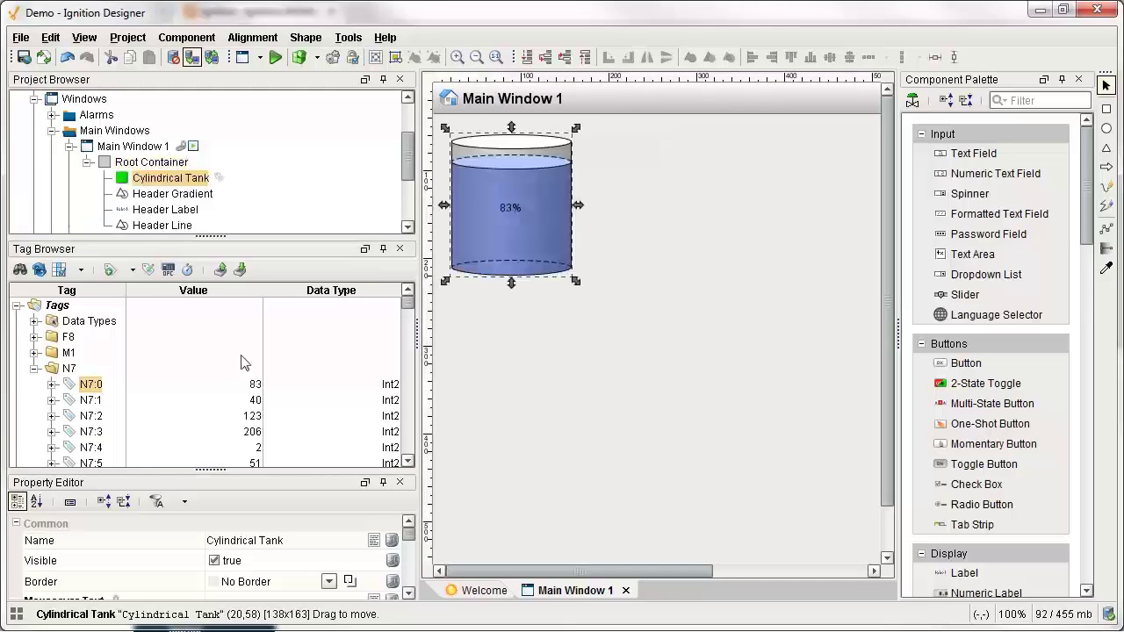
{"action": "left_click_drag", "start_coordinate": [91, 403], "coordinate": [595, 144]}
{"action": "mouse_move", "coordinate": [625, 151]}
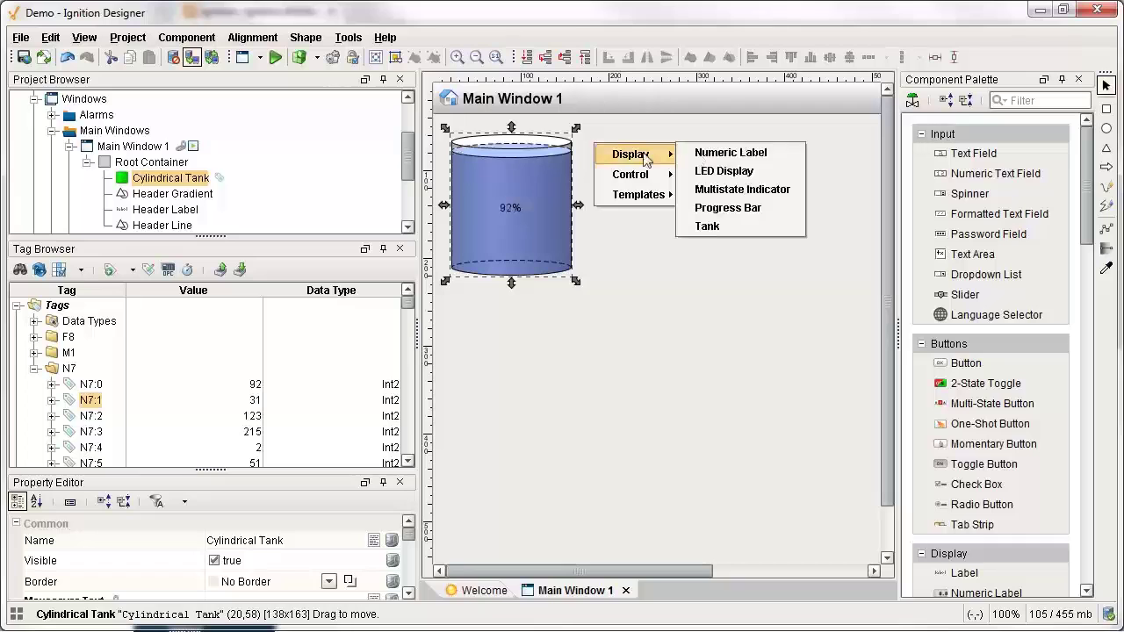
{"action": "left_click", "coordinate": [725, 152]}
{"action": "left_click_drag", "start_coordinate": [91, 415], "coordinate": [603, 178]}
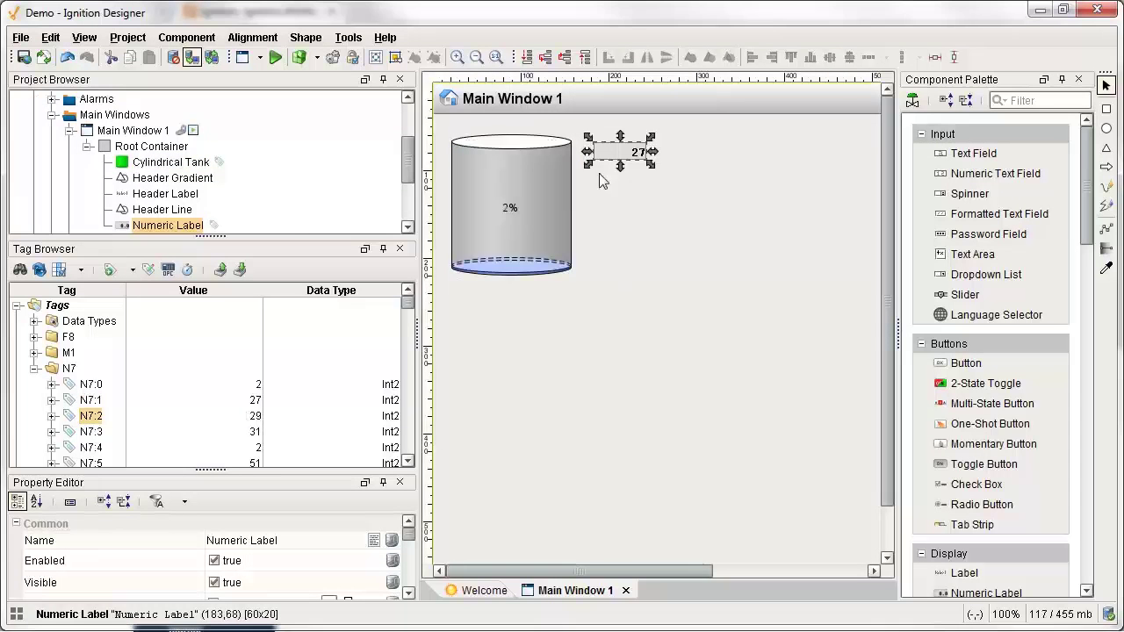
{"action": "mouse_move", "coordinate": [641, 187]}
{"action": "left_click", "coordinate": [729, 202]}
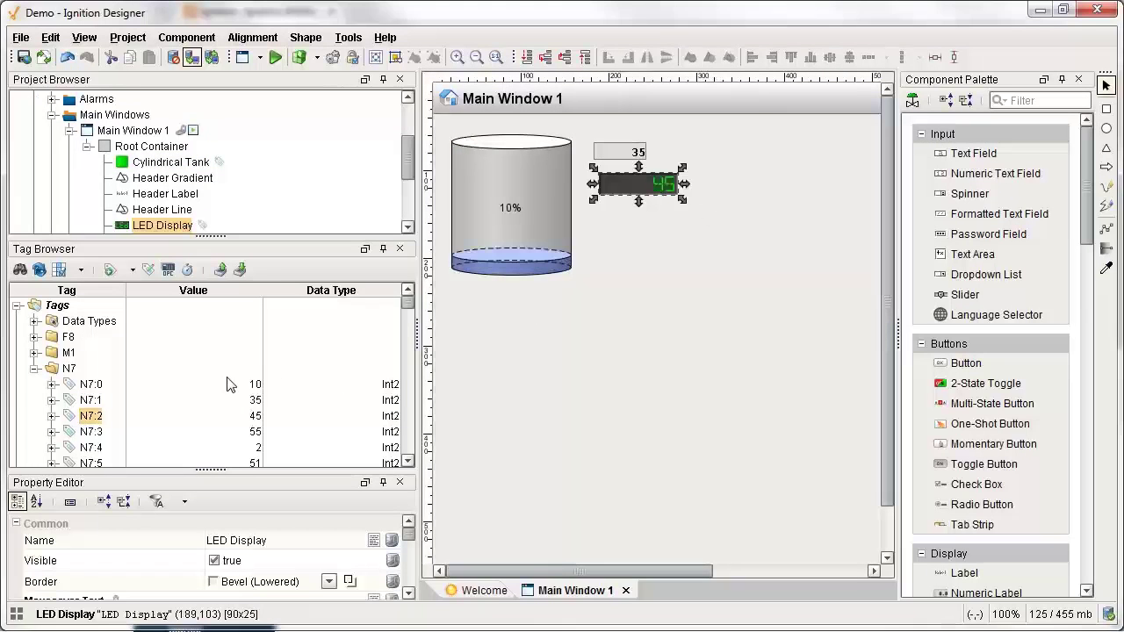
Add a 2-State Toggle bound to N7:11 and a Hand/Off/Auto Multi-State Button bound to N7:15.
{"action": "scroll", "coordinate": [181, 395], "scroll_direction": "down", "scroll_amount": 3}
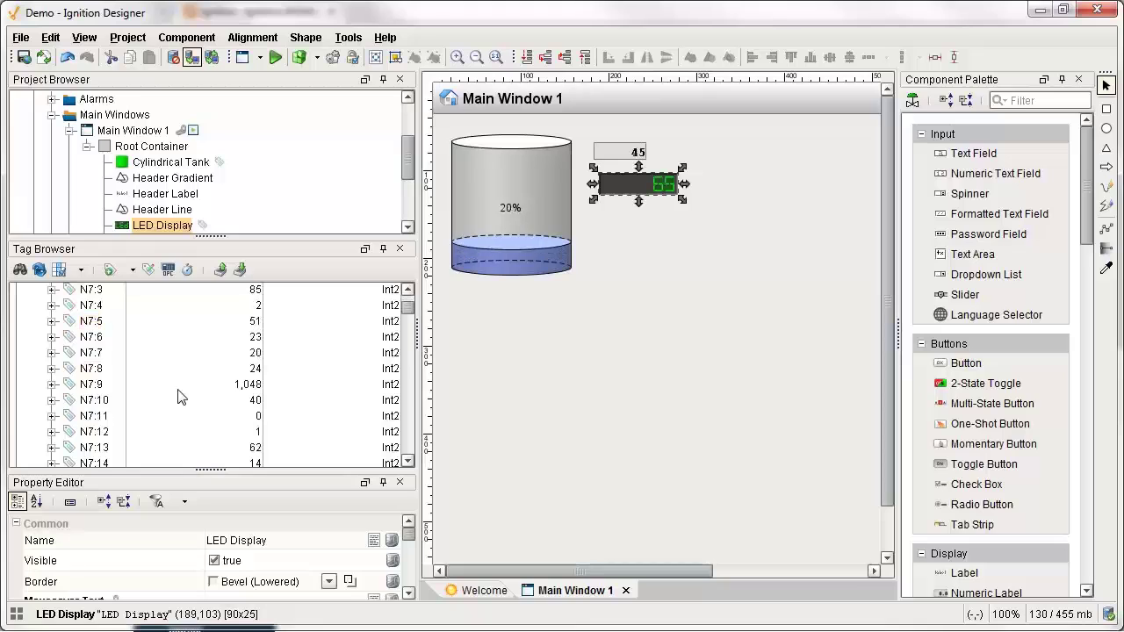
{"action": "left_click", "coordinate": [90, 418]}
{"action": "left_click_drag", "start_coordinate": [74, 420], "coordinate": [613, 228]}
{"action": "mouse_move", "coordinate": [663, 257]}
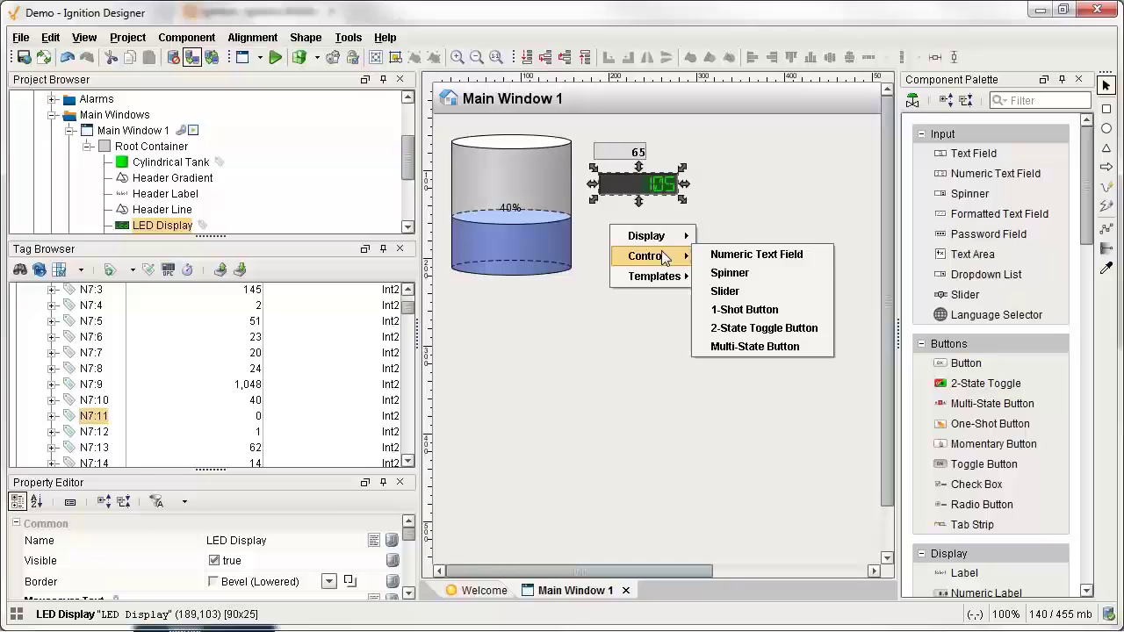
{"action": "left_click", "coordinate": [760, 328]}
{"action": "scroll", "coordinate": [176, 413], "scroll_direction": "down", "scroll_amount": 1}
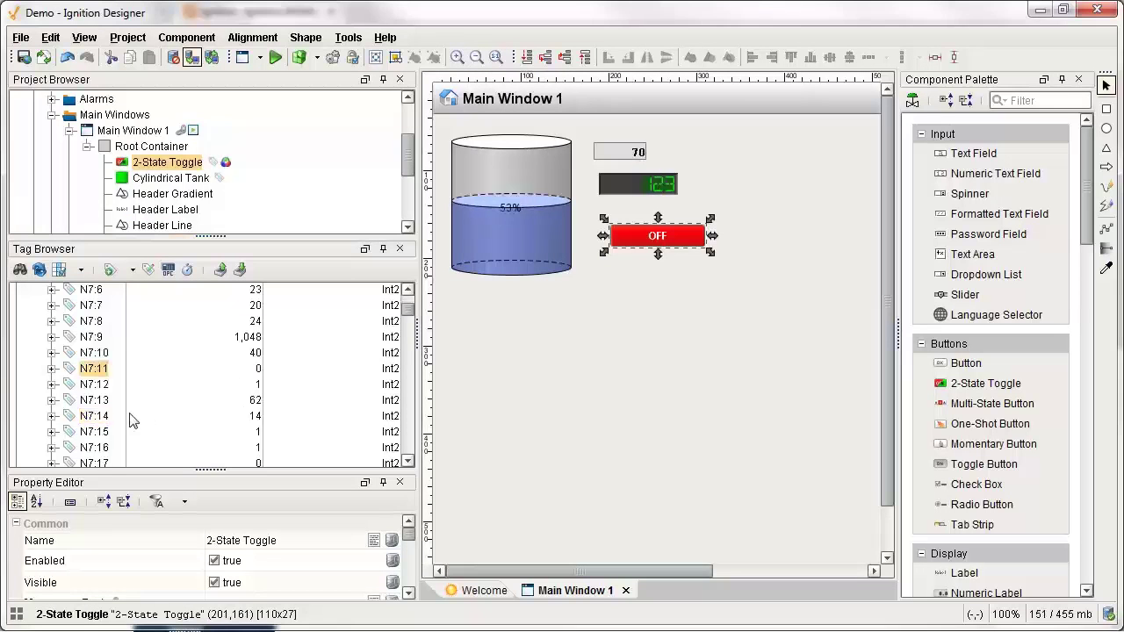
{"action": "left_click", "coordinate": [94, 431]}
{"action": "left_click_drag", "start_coordinate": [94, 432], "coordinate": [622, 279]}
{"action": "mouse_move", "coordinate": [659, 308]}
{"action": "left_click", "coordinate": [752, 401]}
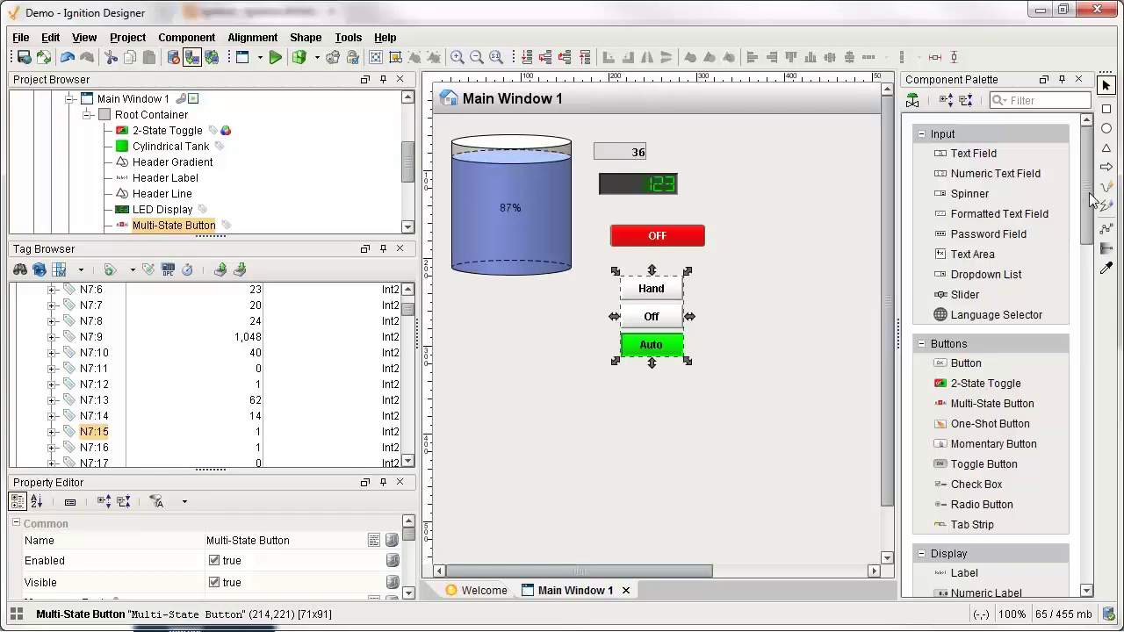
{"action": "left_click_drag", "start_coordinate": [1092, 201], "coordinate": [1076, 298]}
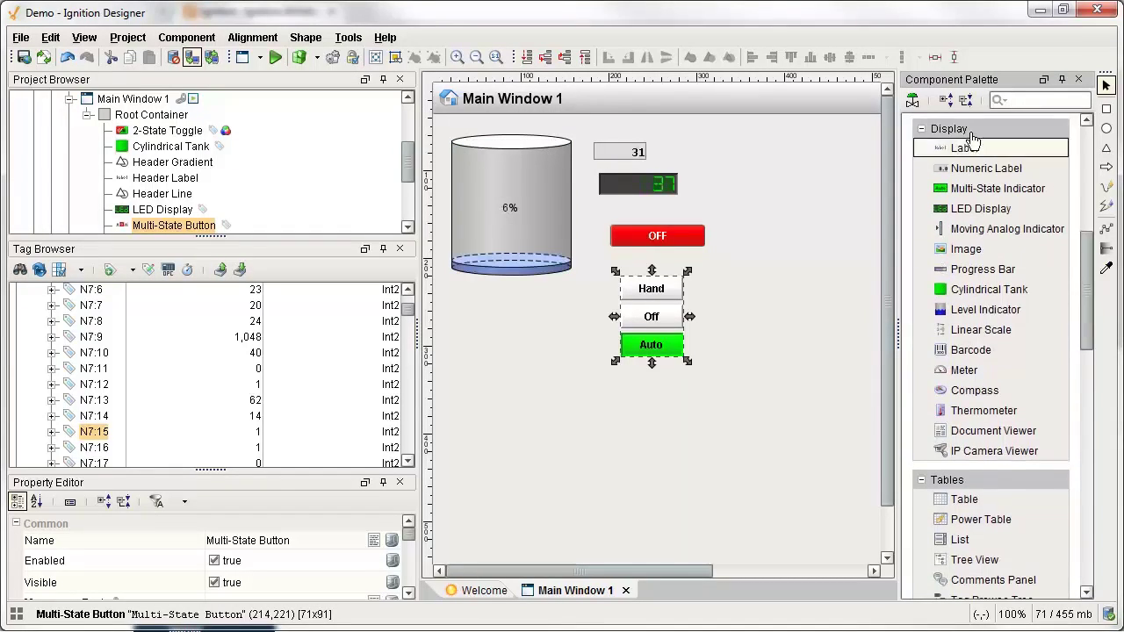
Place a Meter below the tank and drive it with tag N7:0.
{"action": "left_click", "coordinate": [976, 369]}
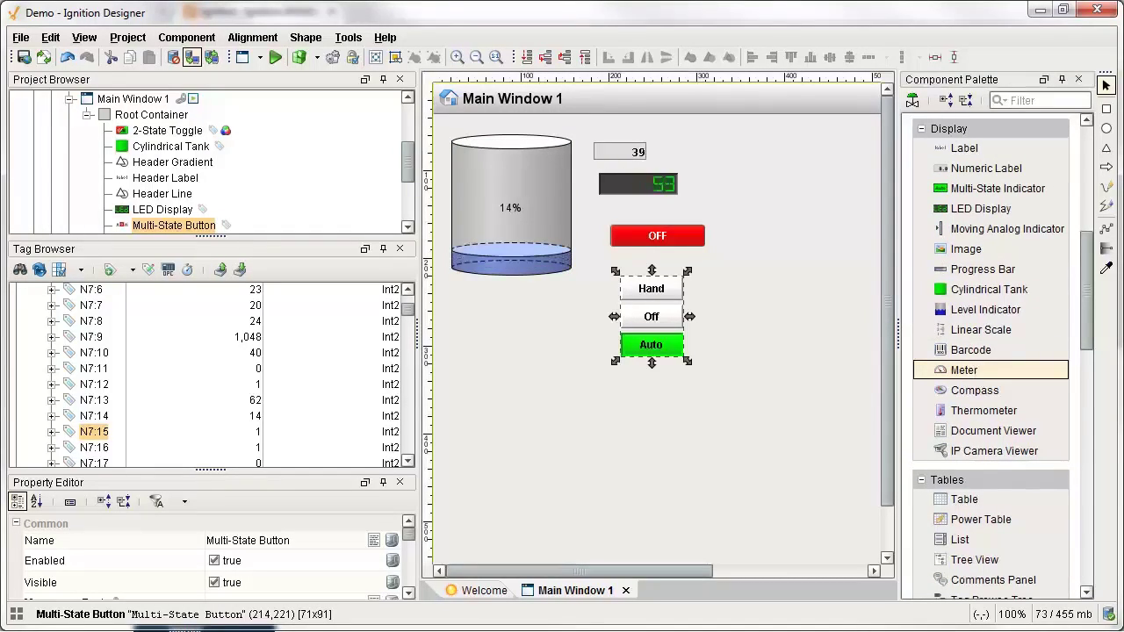
{"action": "left_click", "coordinate": [459, 325]}
{"action": "left_click_drag", "start_coordinate": [563, 404], "coordinate": [563, 456]}
{"action": "scroll", "coordinate": [99, 327], "scroll_direction": "up", "scroll_amount": 2}
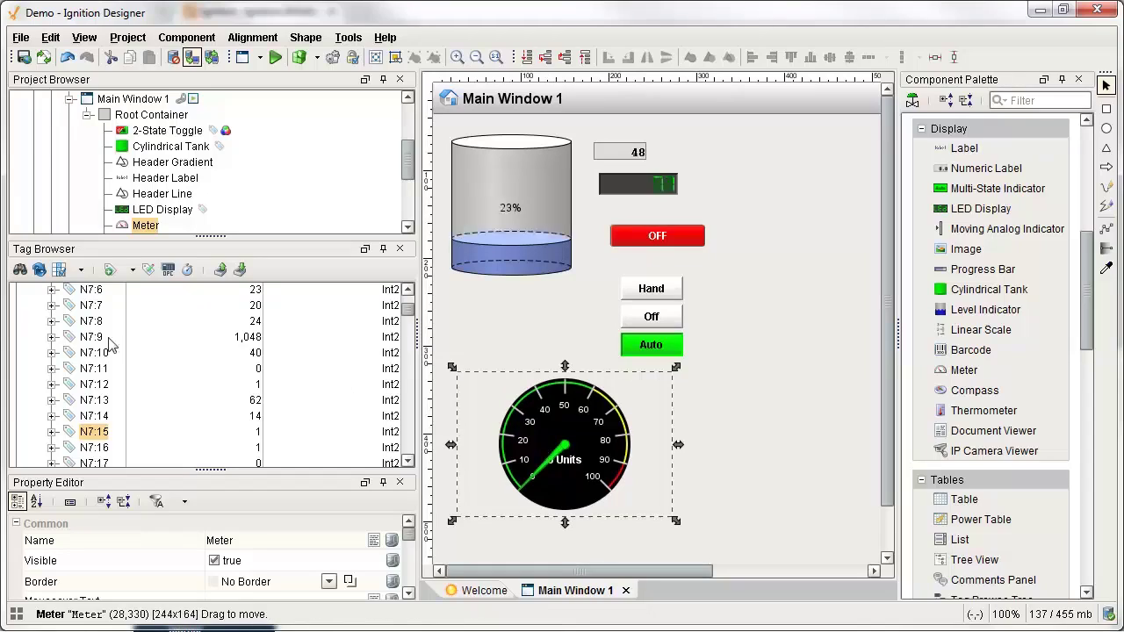
{"action": "scroll", "coordinate": [99, 327], "scroll_direction": "up", "scroll_amount": 1}
{"action": "left_click", "coordinate": [91, 338]}
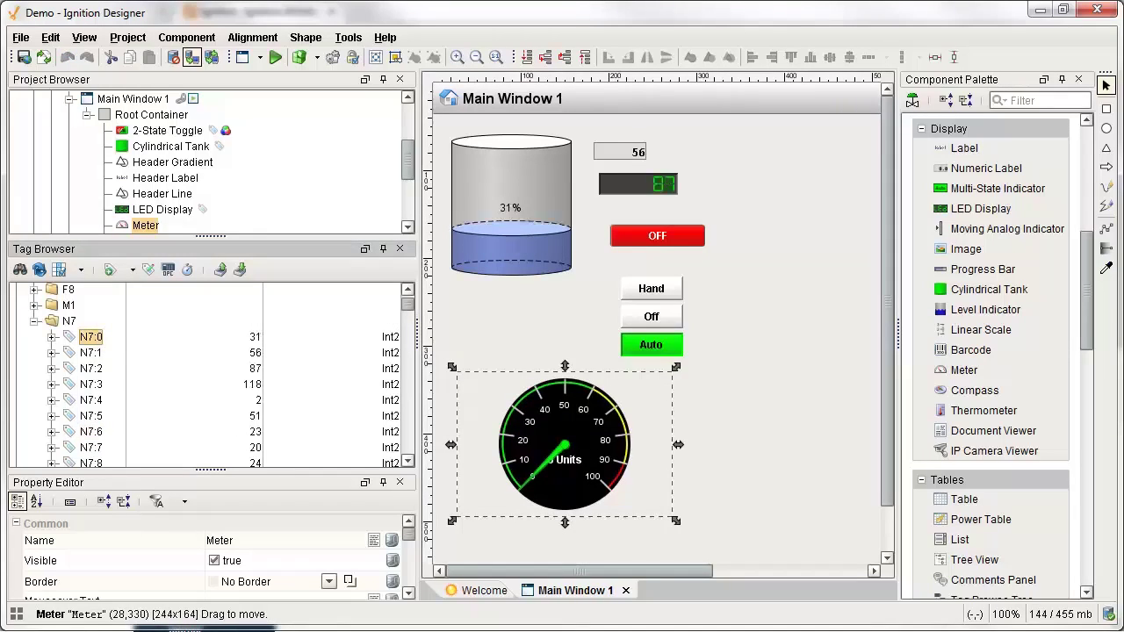
{"action": "left_click_drag", "start_coordinate": [92, 337], "coordinate": [593, 472]}
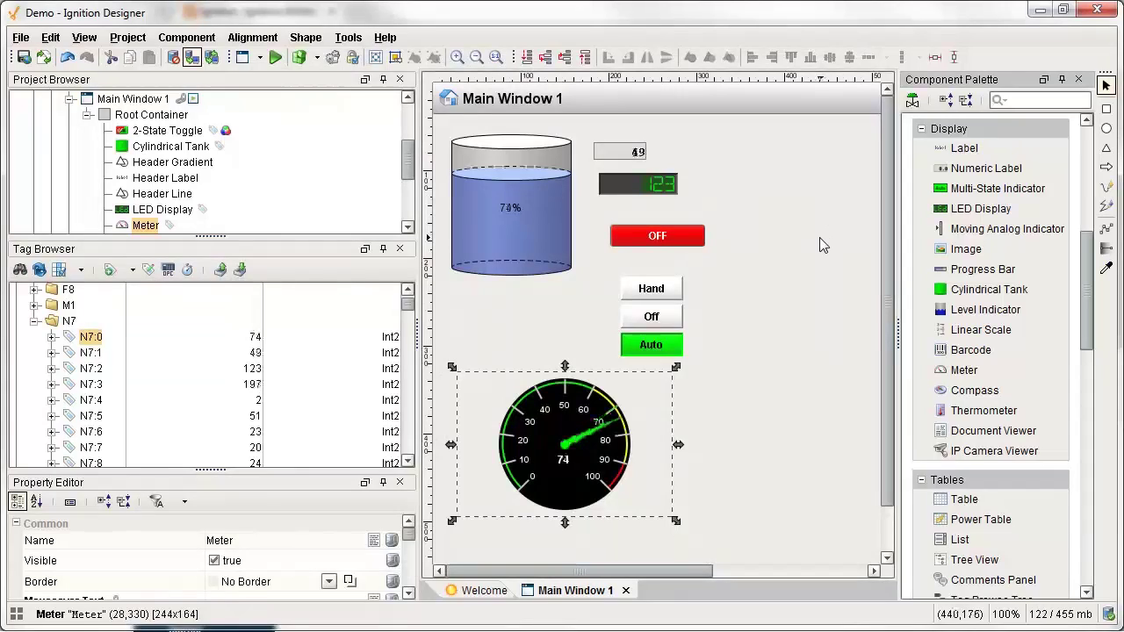
Draw a large arrow to the right of the controls, then select tag N7:11.
{"action": "left_click", "coordinate": [1107, 166]}
{"action": "left_click_drag", "start_coordinate": [726, 184], "coordinate": [836, 326]}
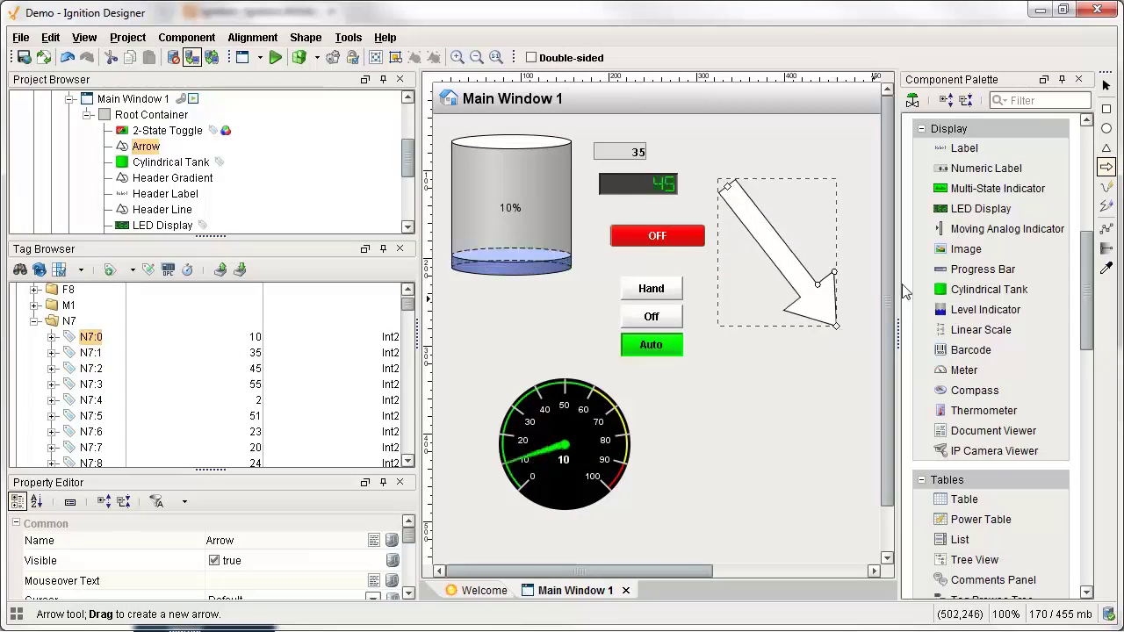
{"action": "left_click", "coordinate": [1107, 85]}
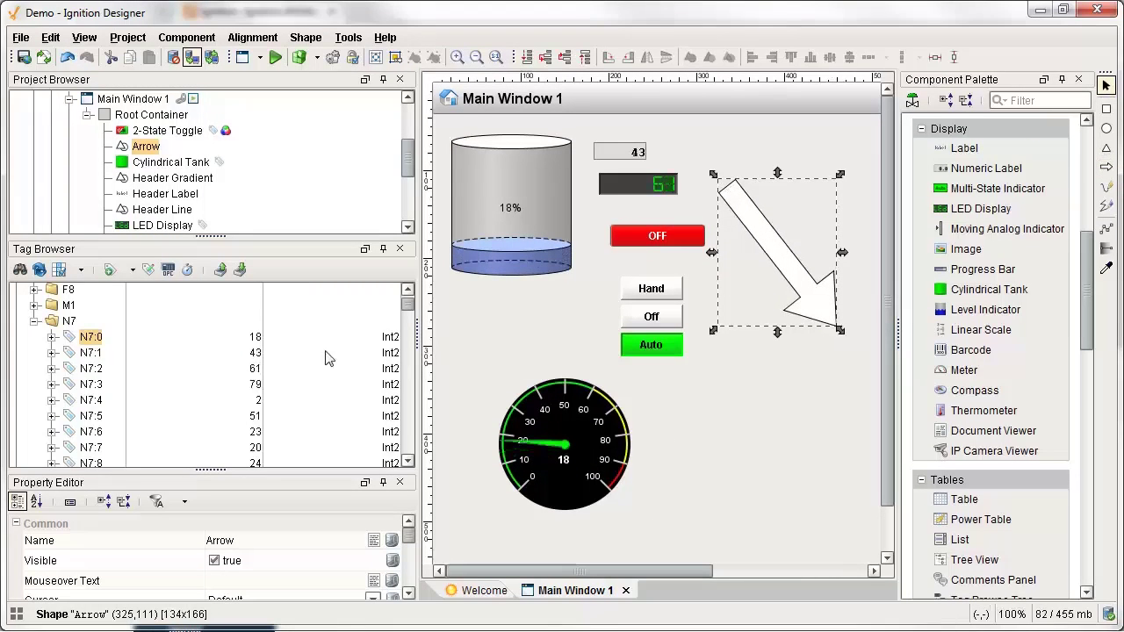
{"action": "left_click_drag", "start_coordinate": [211, 469], "coordinate": [211, 384]}
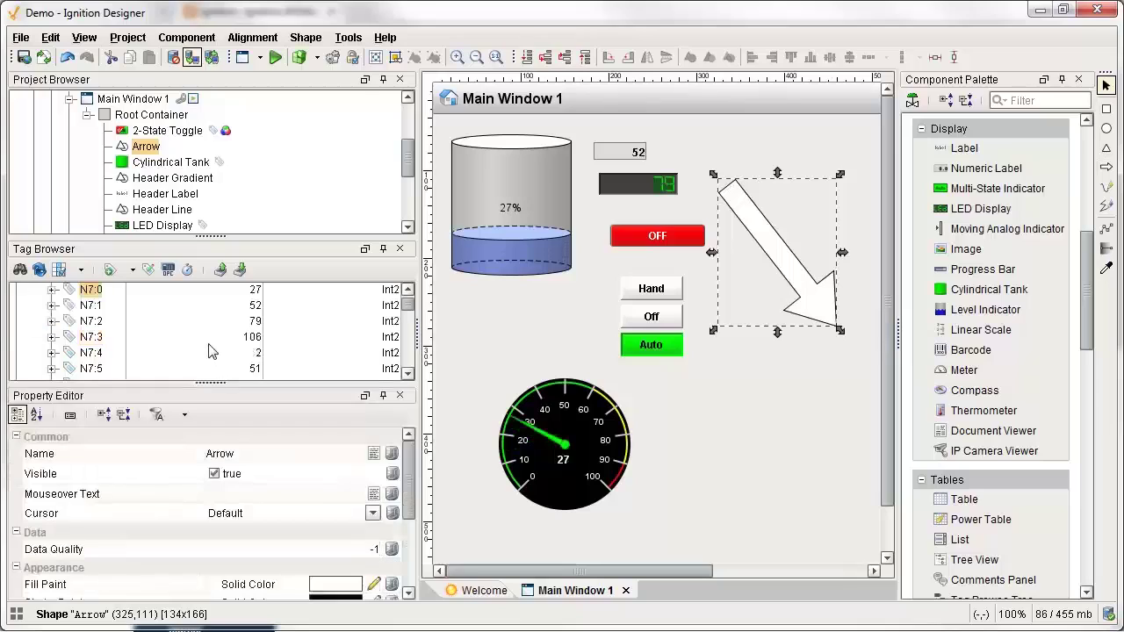
{"action": "left_click", "coordinate": [97, 371]}
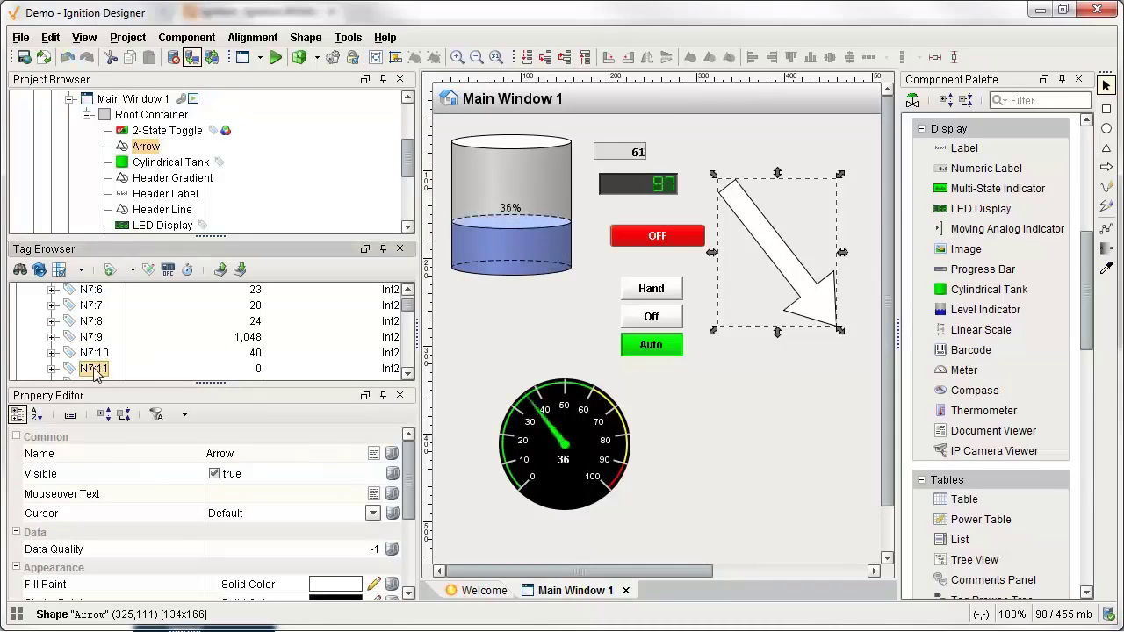
{"action": "scroll", "coordinate": [160, 464], "scroll_direction": "down", "scroll_amount": 3}
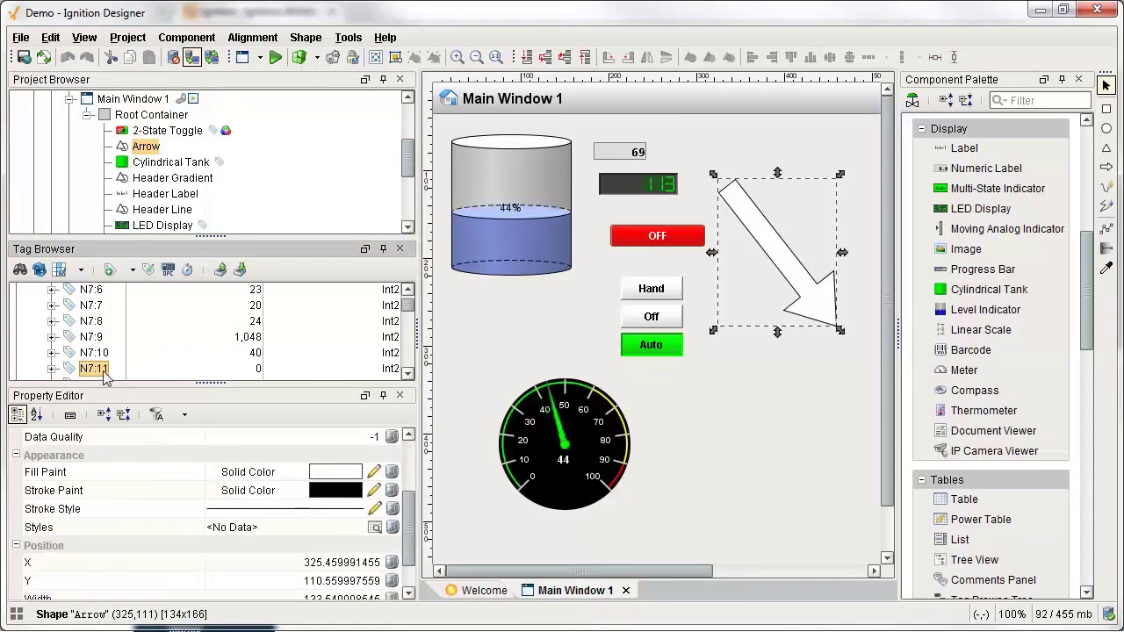
Bind the arrow's fill to N7:11 with a colour mapping: 0 red, 1 green.
{"action": "scroll", "coordinate": [175, 492], "scroll_direction": "up", "scroll_amount": 1}
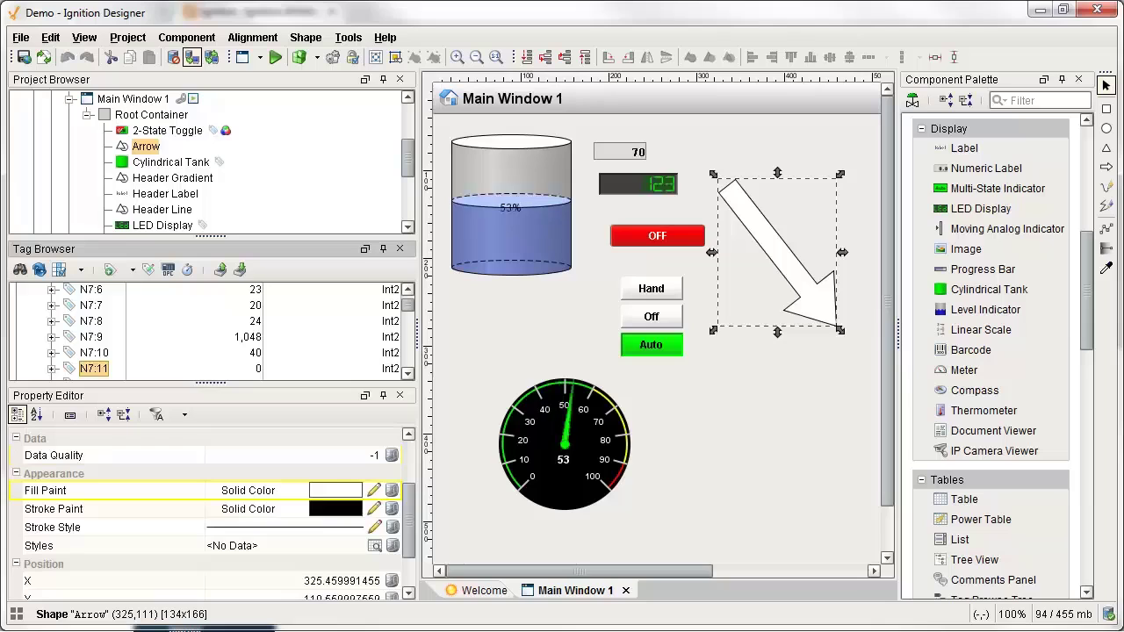
{"action": "left_click_drag", "start_coordinate": [94, 369], "coordinate": [164, 490]}
{"action": "double_click", "coordinate": [281, 515]}
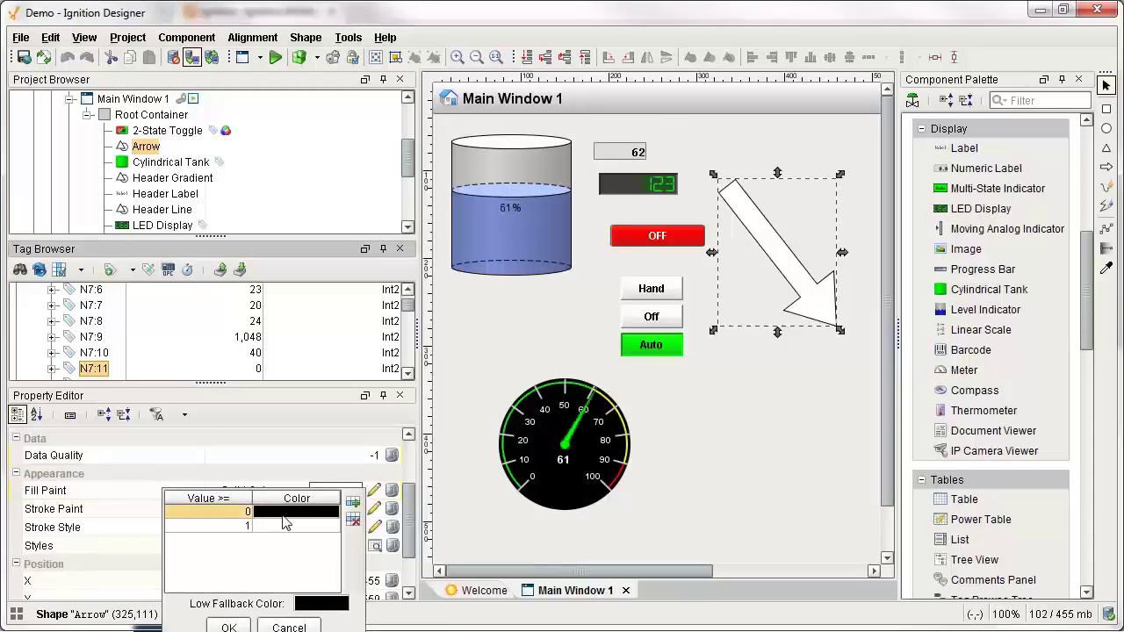
{"action": "left_click", "coordinate": [318, 553]}
{"action": "left_click", "coordinate": [303, 518]}
{"action": "left_click", "coordinate": [365, 603]}
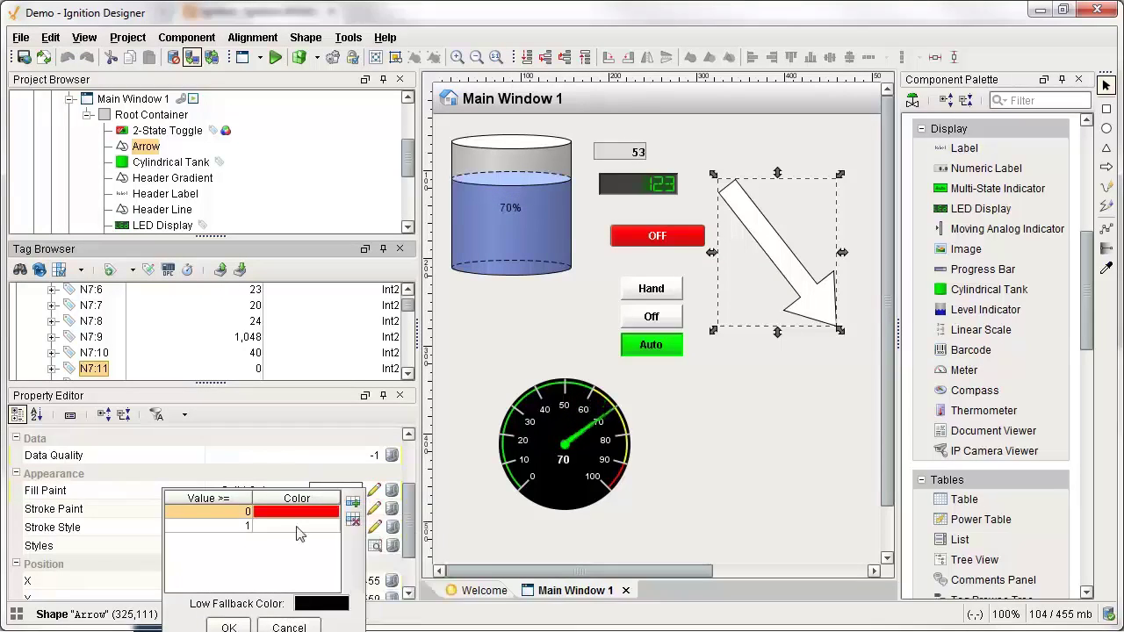
{"action": "double_click", "coordinate": [290, 526]}
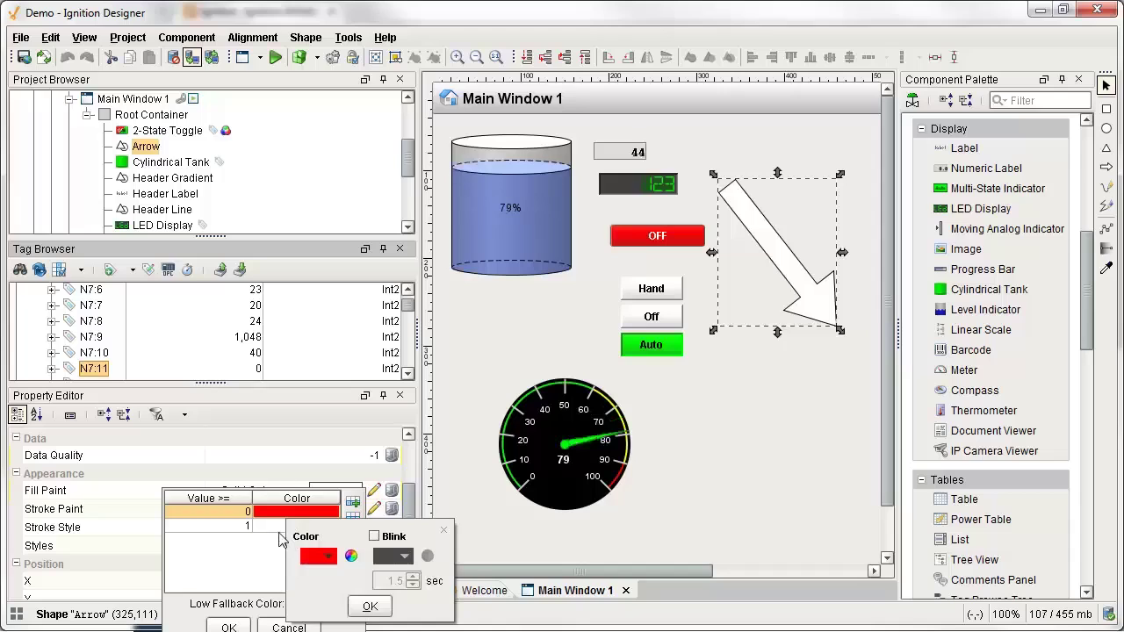
{"action": "left_click", "coordinate": [312, 564]}
{"action": "left_click", "coordinate": [342, 586]}
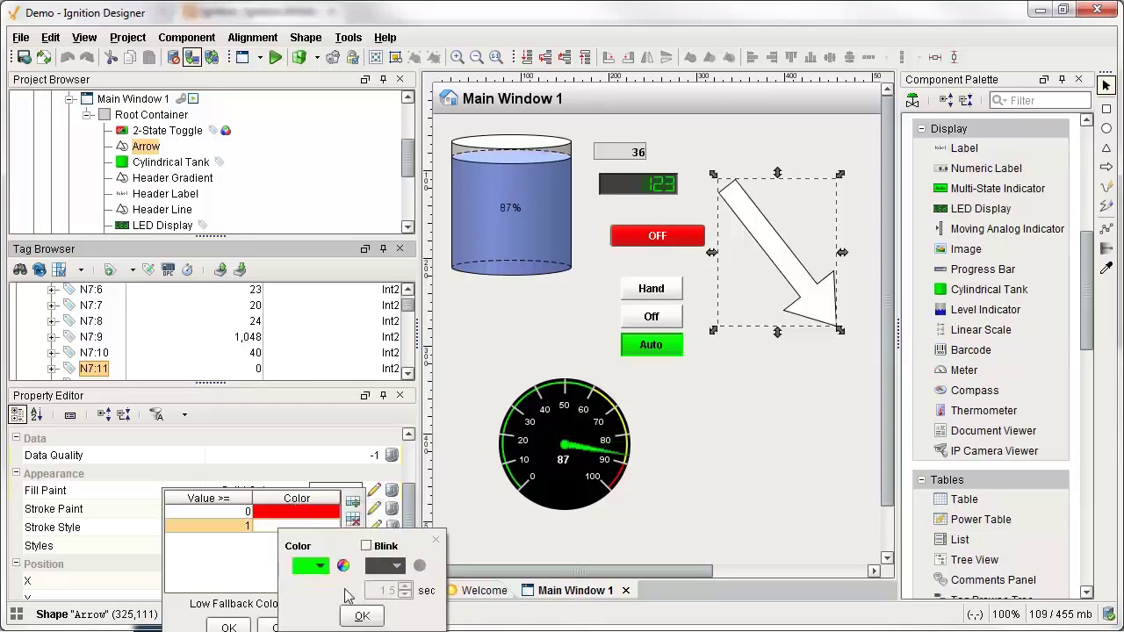
{"action": "left_click", "coordinate": [365, 619]}
Add value 2 as yellow blinking orange, apply the mapping, and Save and Publish the project.
{"action": "left_click", "coordinate": [352, 502]}
{"action": "double_click", "coordinate": [281, 542]}
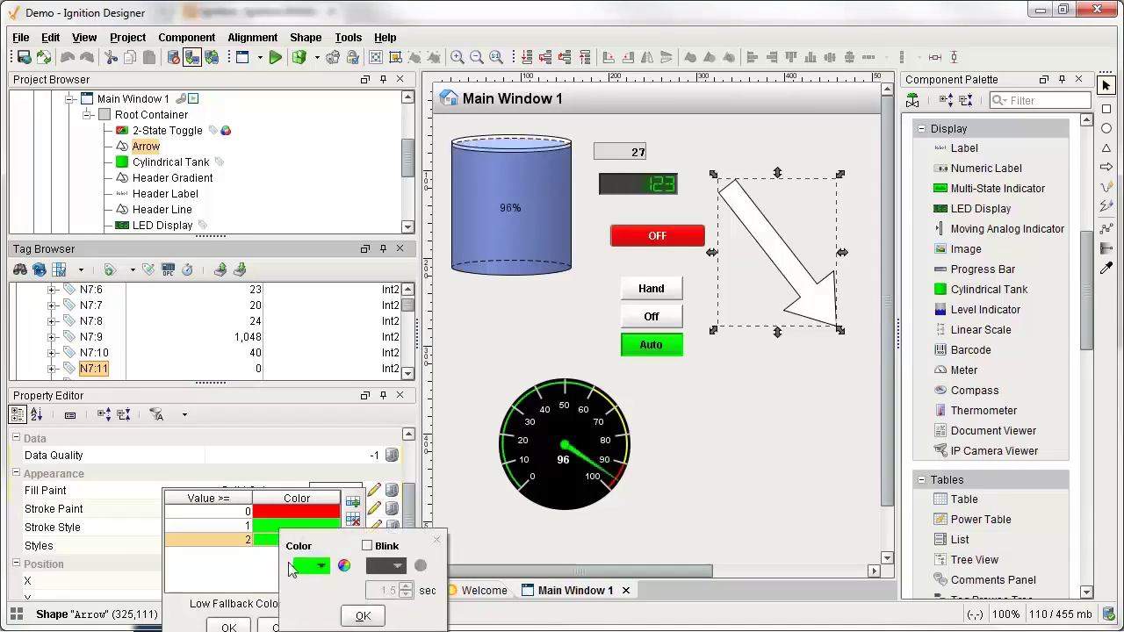
{"action": "left_click", "coordinate": [312, 566]}
{"action": "left_click", "coordinate": [371, 569]}
{"action": "left_click", "coordinate": [368, 546]}
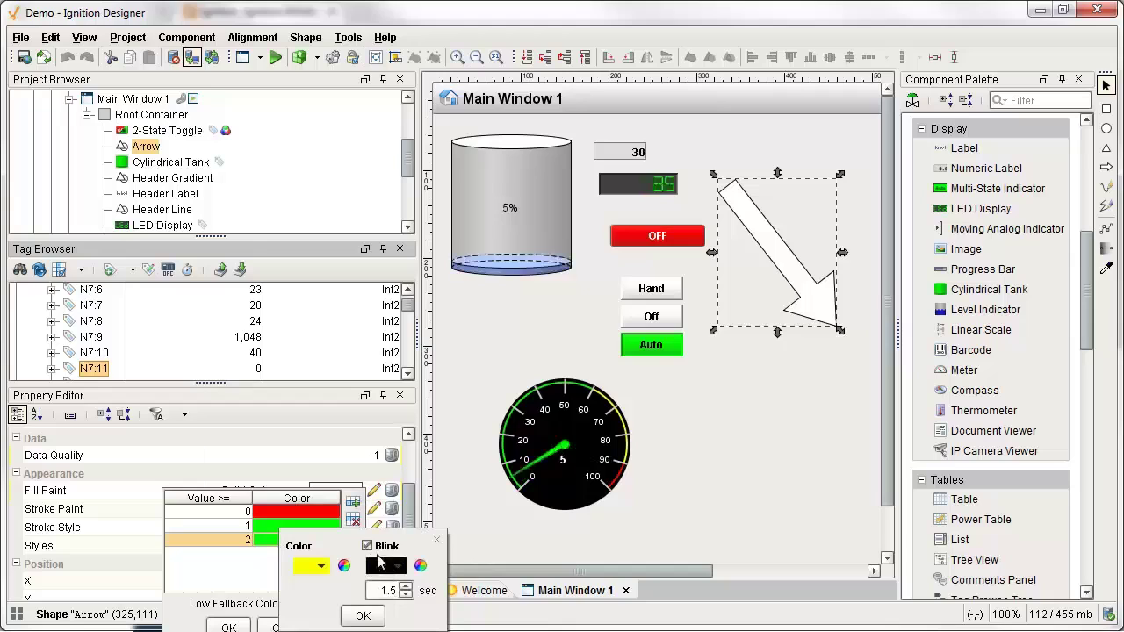
{"action": "left_click", "coordinate": [391, 565]}
{"action": "left_click", "coordinate": [380, 591]}
{"action": "left_click", "coordinate": [363, 616]}
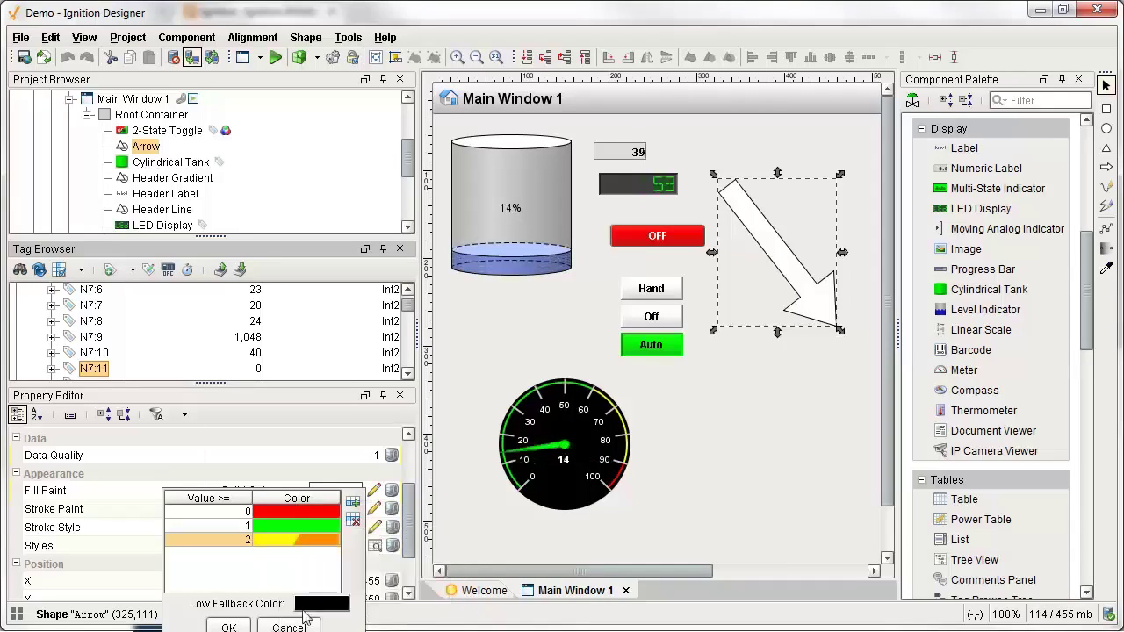
{"action": "left_click", "coordinate": [228, 627]}
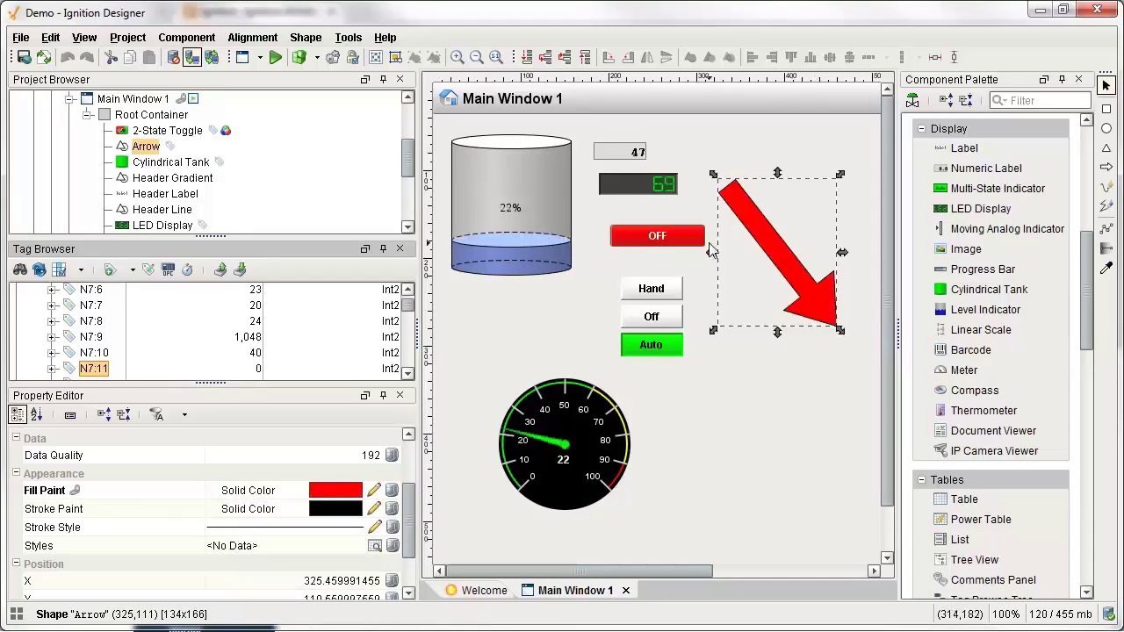
{"action": "left_click", "coordinate": [20, 37]}
{"action": "left_click", "coordinate": [71, 95]}
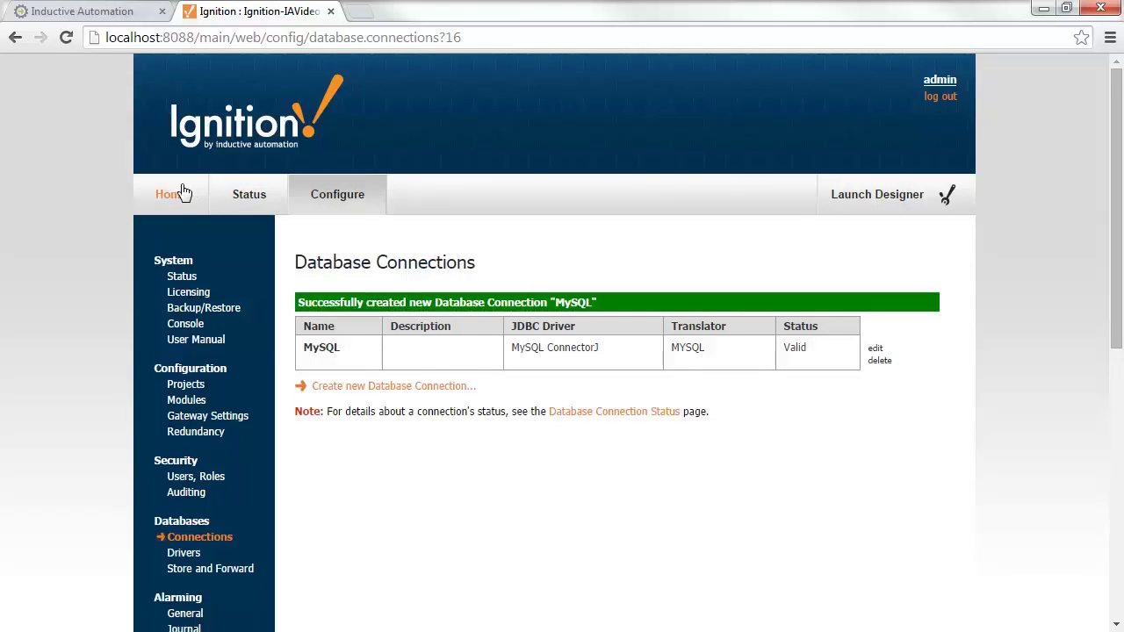
Launch the Demo client from the Gateway home page, then download a second Demo launcher.
{"action": "left_click", "coordinate": [181, 192]}
{"action": "scroll", "coordinate": [571, 428], "scroll_direction": "down", "scroll_amount": 4}
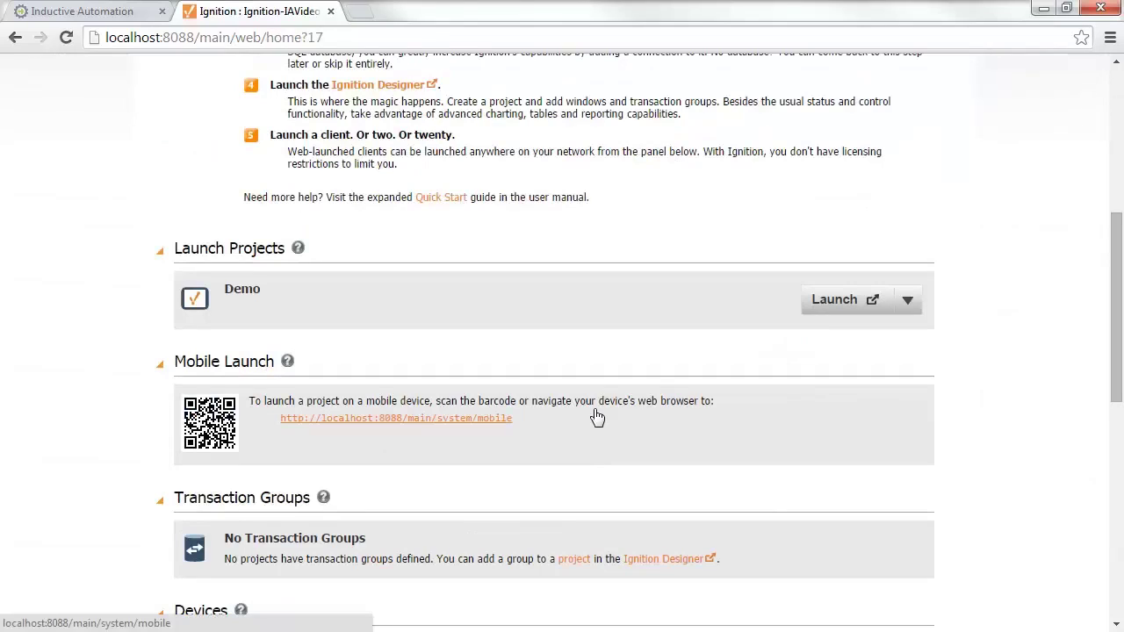
{"action": "left_click", "coordinate": [823, 312]}
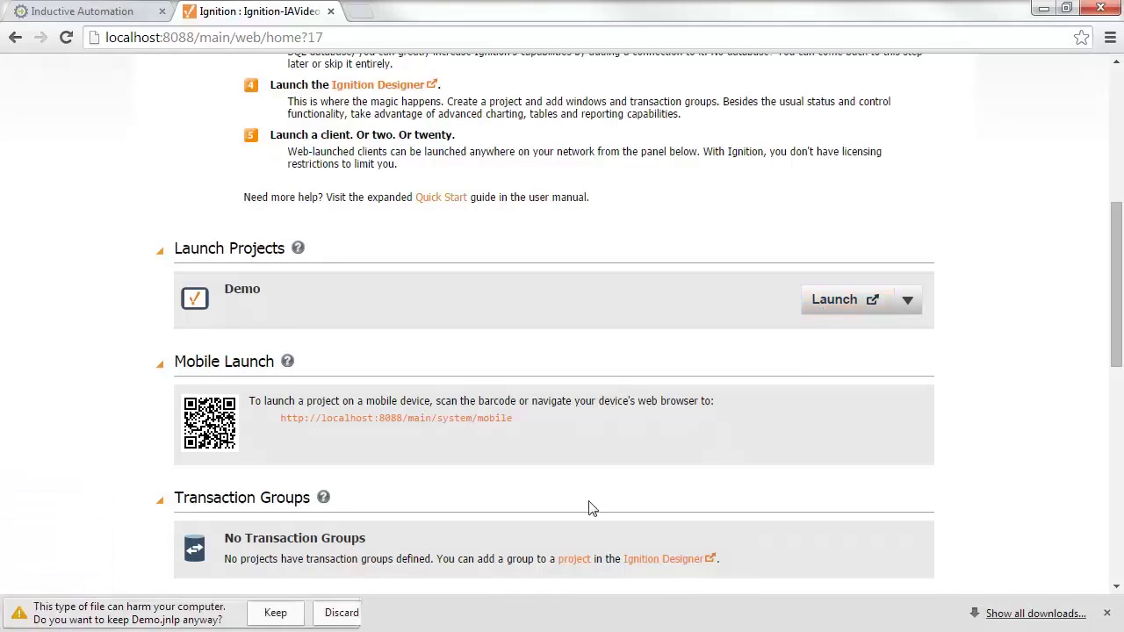
{"action": "left_click", "coordinate": [279, 609]}
{"action": "left_click", "coordinate": [84, 613]}
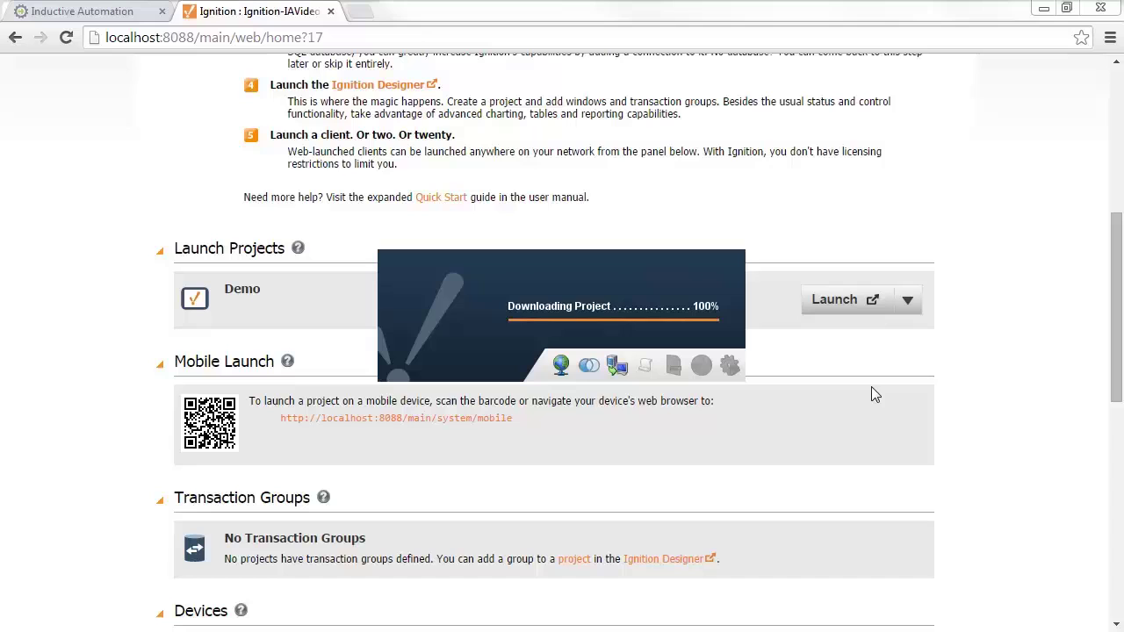
{"action": "left_click", "coordinate": [841, 303]}
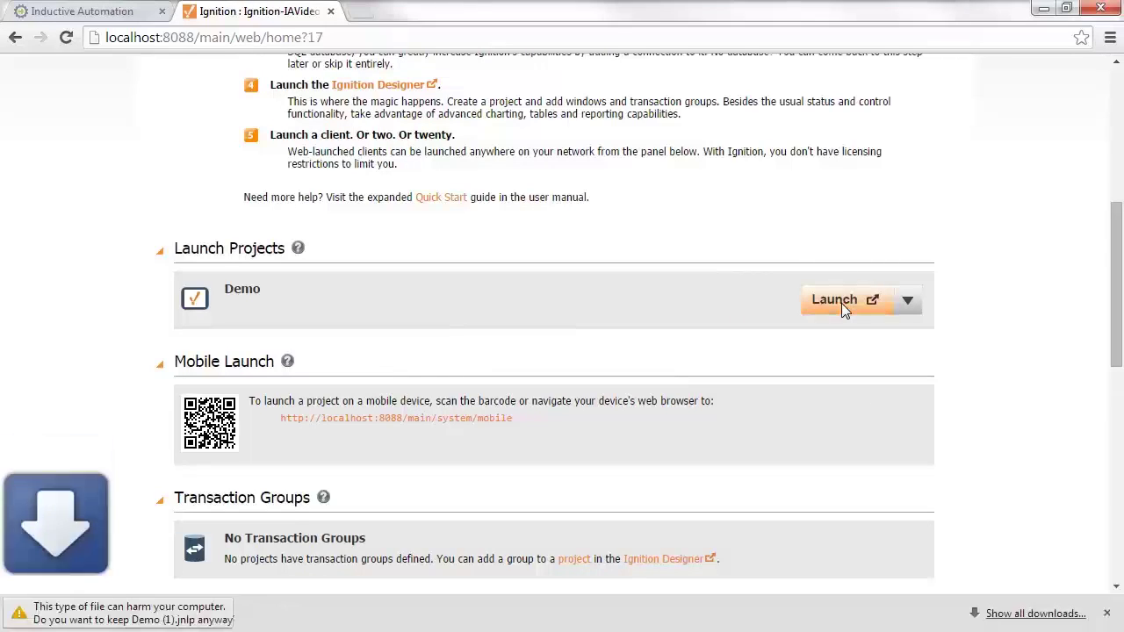
{"action": "left_click", "coordinate": [279, 615]}
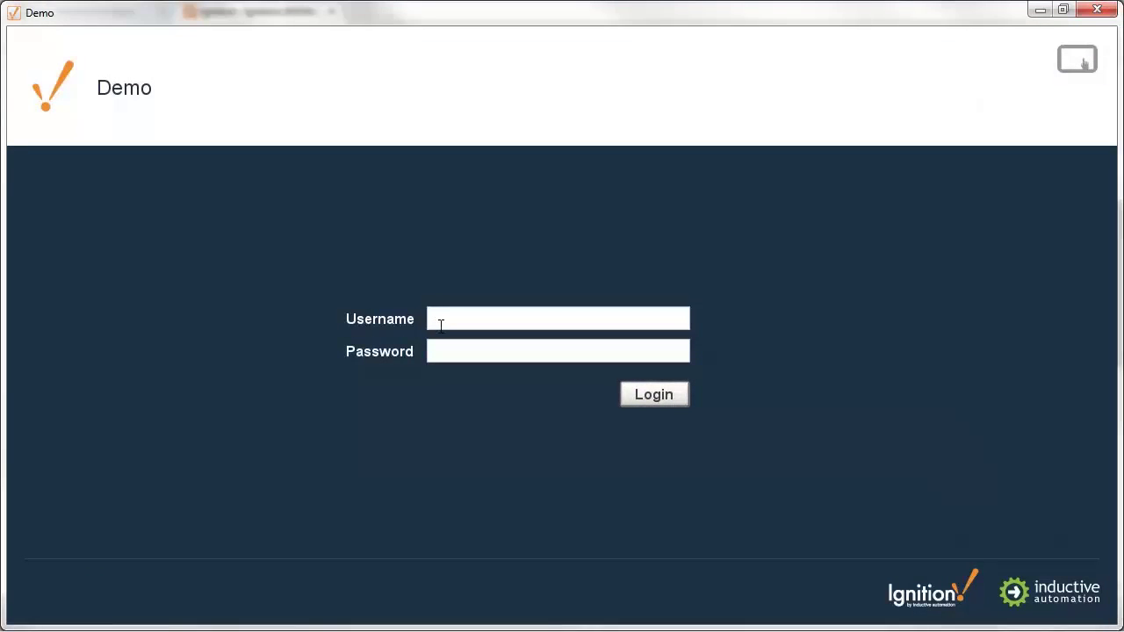
Log in to both Demo clients, entering the username and password in the second.
{"action": "key", "text": "Return"}
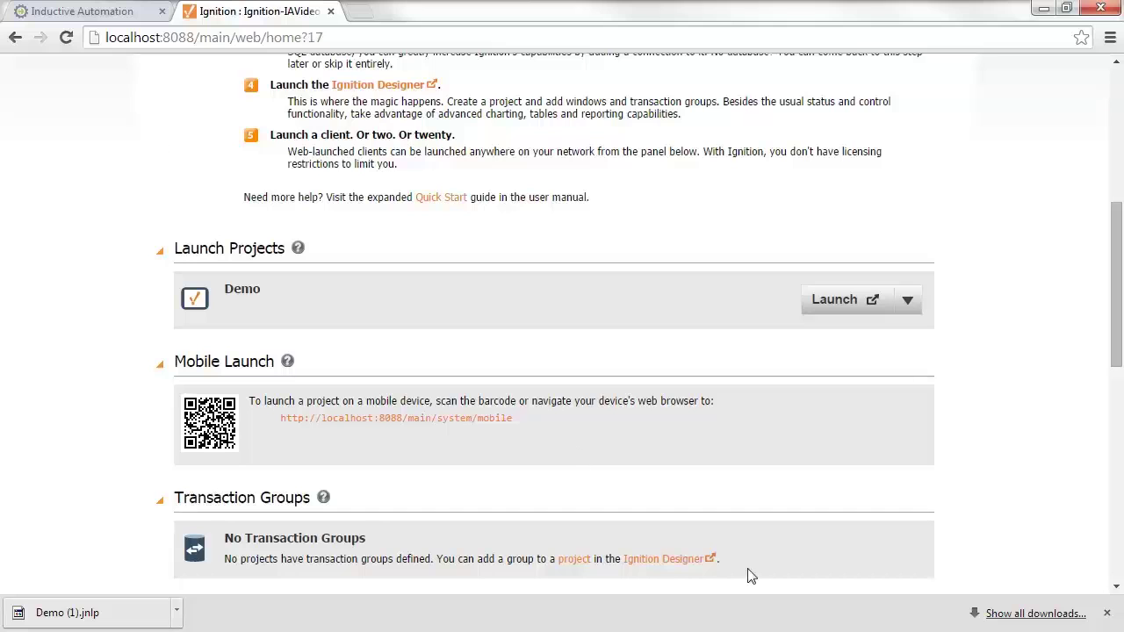
{"action": "left_click", "coordinate": [87, 612]}
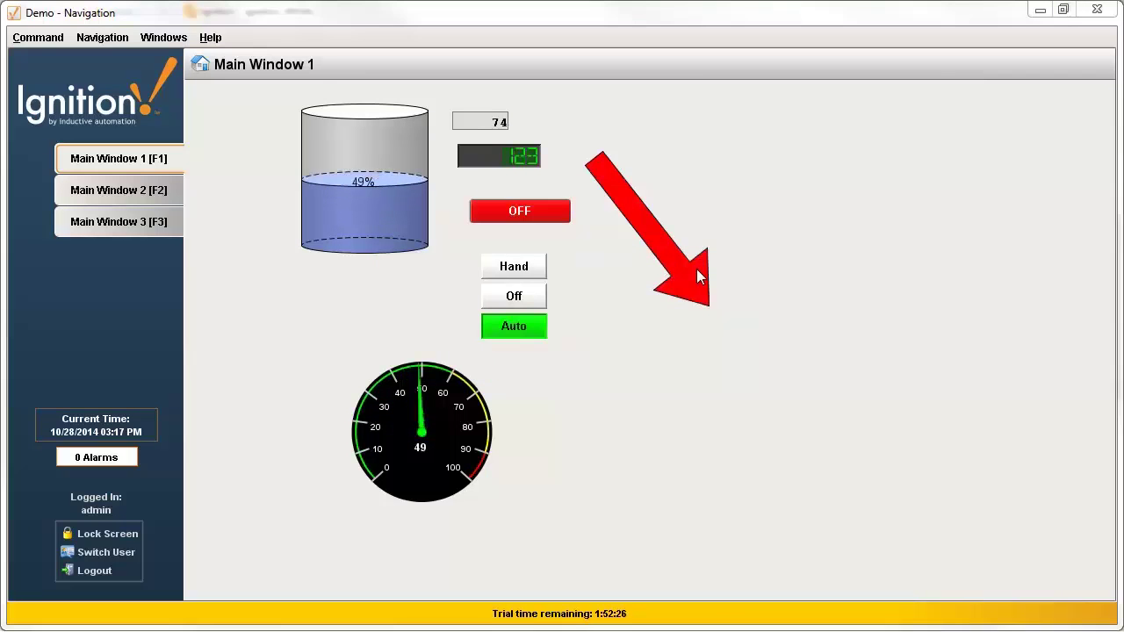
{"action": "type", "text": "admin"}
{"action": "key", "text": "Tab"}
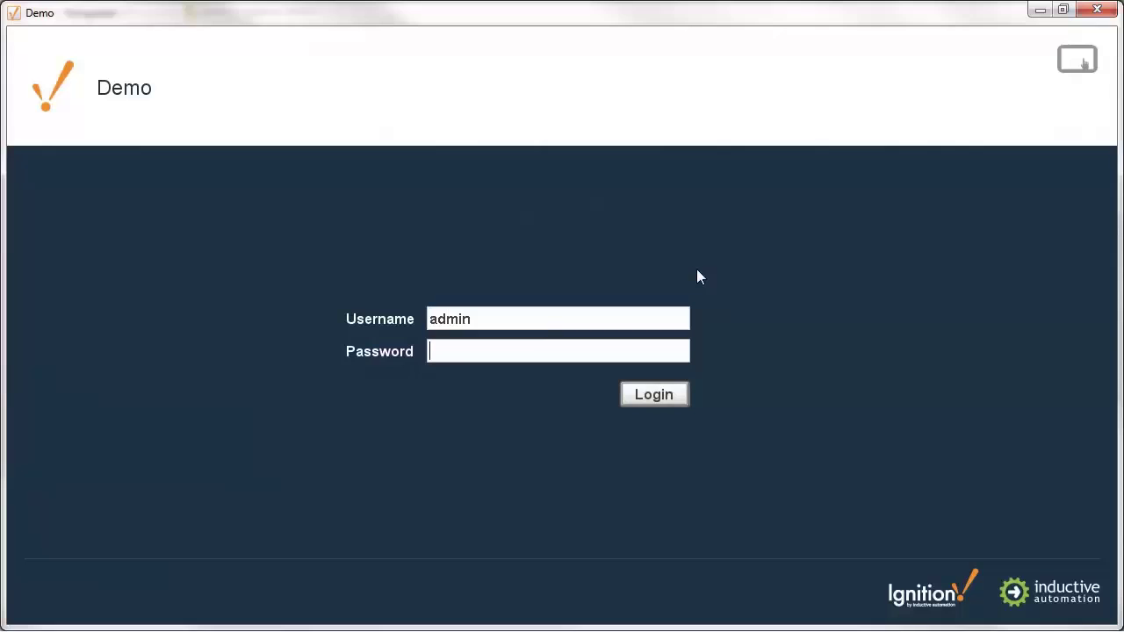
{"action": "type", "text": "password"}
{"action": "key", "text": "Return"}
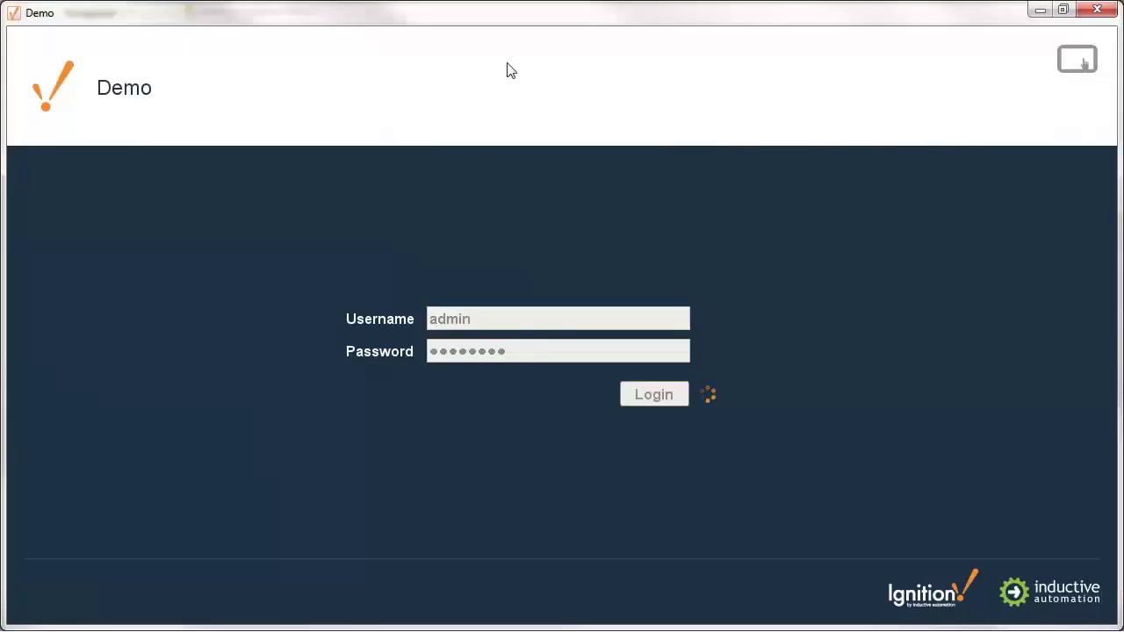
Place the second client beside the first and switch Hand/Off/Auto to Off.
{"action": "left_click_drag", "start_coordinate": [356, 24], "coordinate": [845, 33]}
{"action": "left_click_drag", "start_coordinate": [675, 42], "coordinate": [761, 36]}
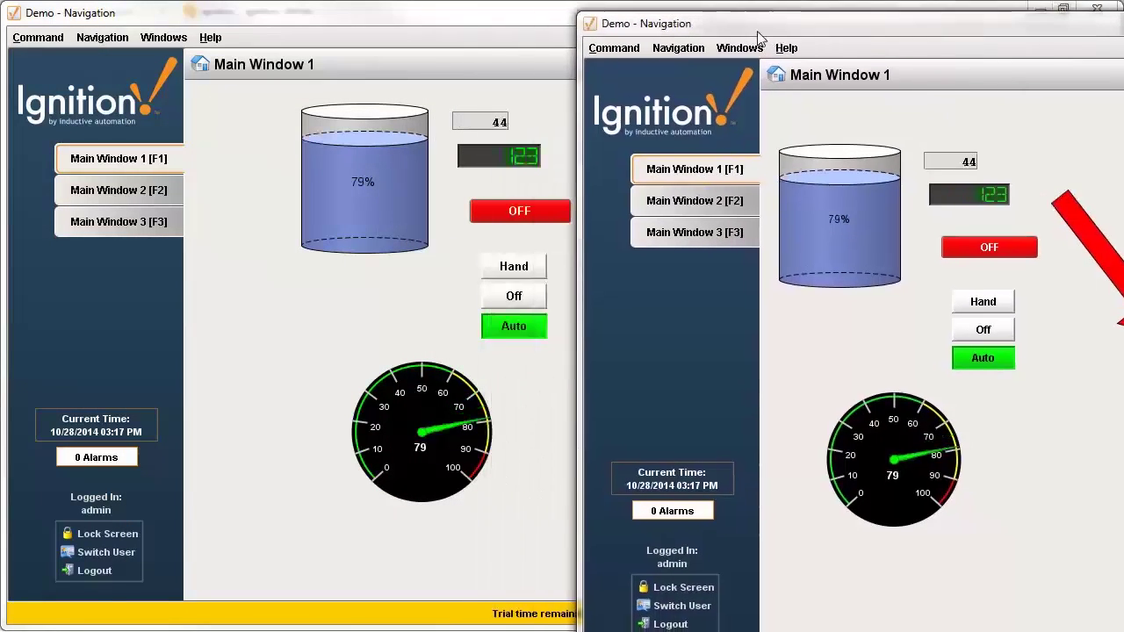
{"action": "left_click", "coordinate": [974, 330]}
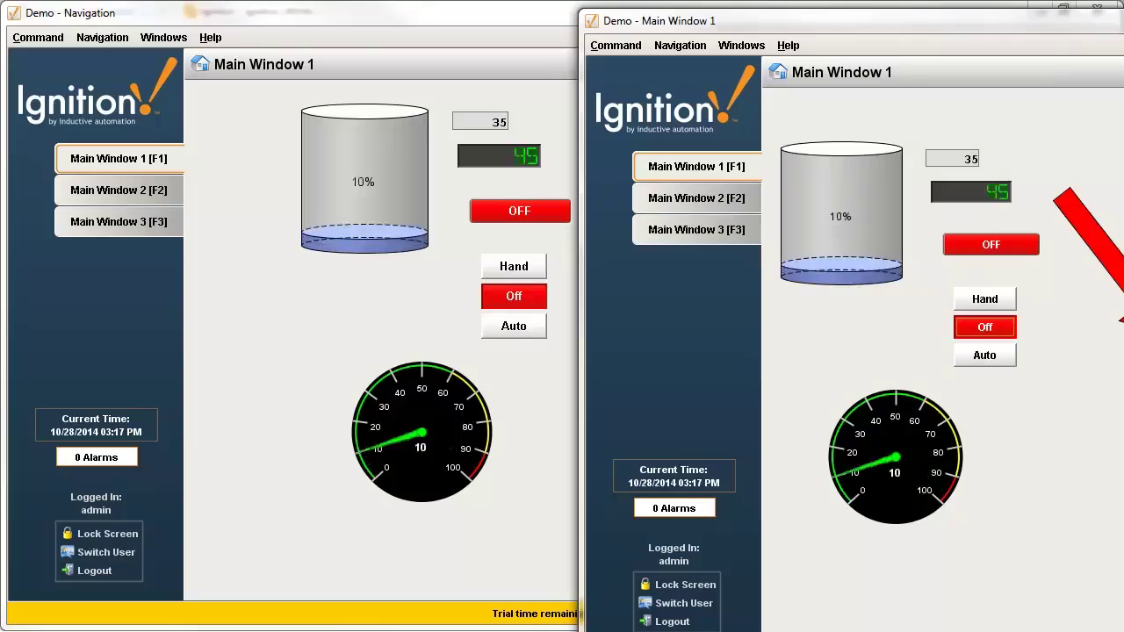
In the Designer, duplicate the tank and move the copy below the arrow.
{"action": "key", "text": "alt+Tab"}
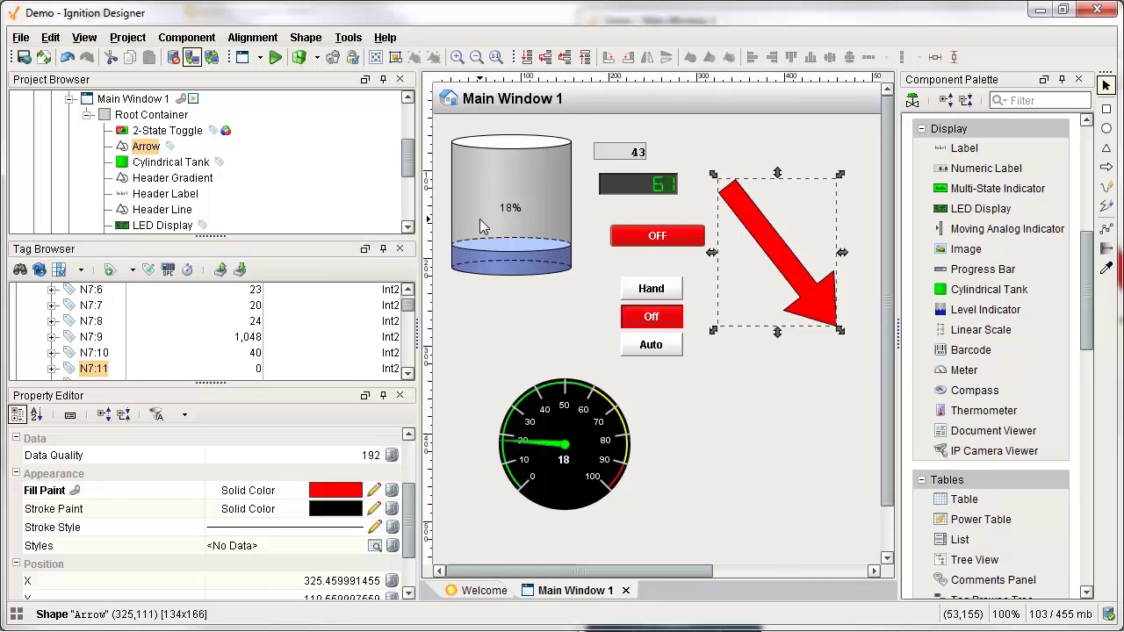
{"action": "left_click", "coordinate": [507, 235]}
{"action": "key", "text": "ctrl+d"}
{"action": "left_click_drag", "start_coordinate": [498, 195], "coordinate": [763, 430]}
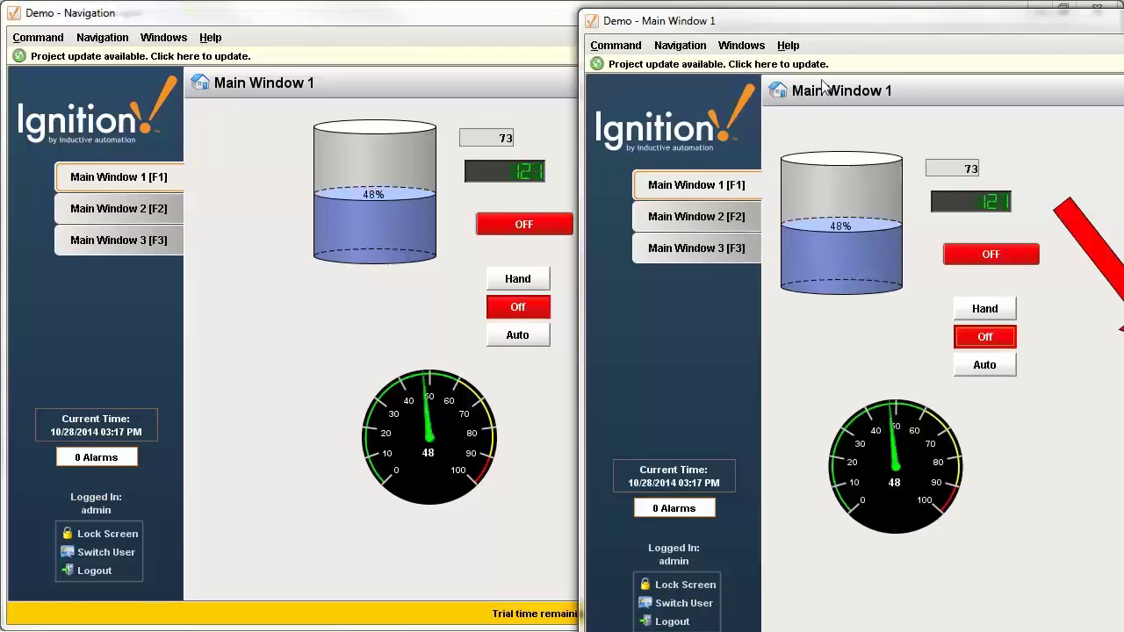
Apply the available project update in both Vision clients.
{"action": "left_click", "coordinate": [825, 66]}
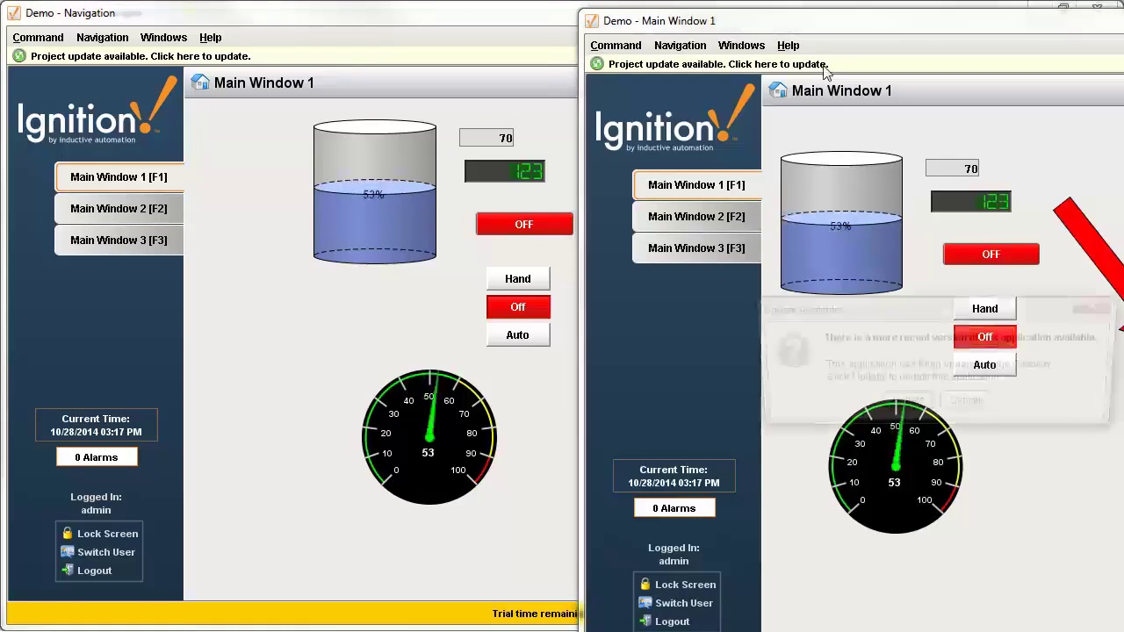
{"action": "left_click", "coordinate": [905, 402]}
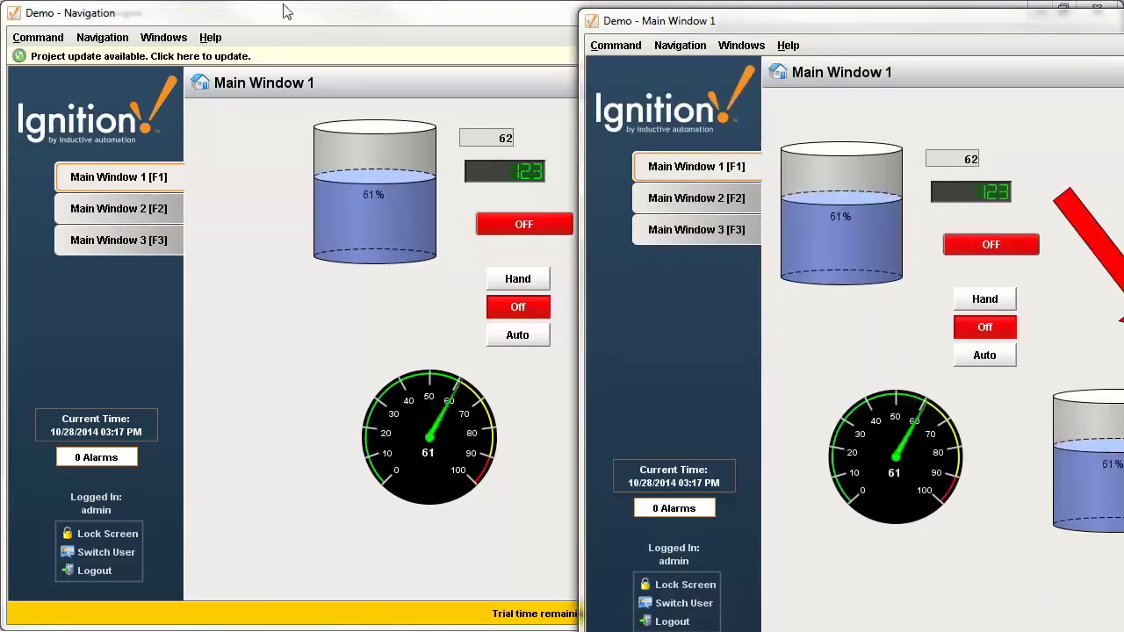
{"action": "left_click", "coordinate": [268, 57]}
{"action": "left_click", "coordinate": [487, 372]}
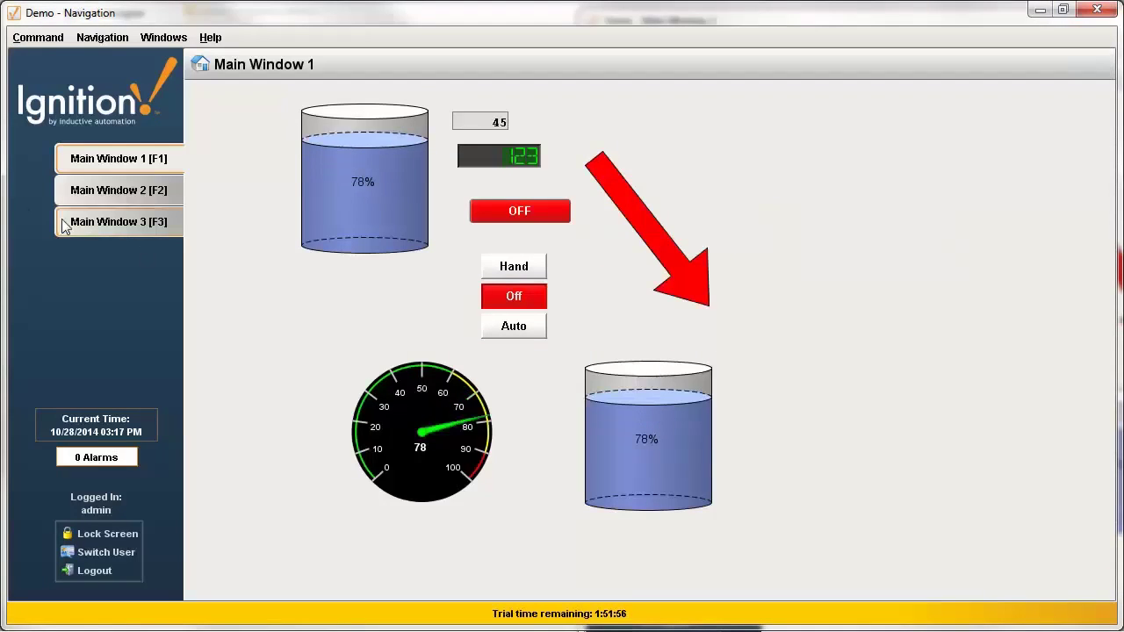
Select tags N7:0 through N7:10 and open them in the Tag Editor.
{"action": "key", "text": "alt+Tab"}
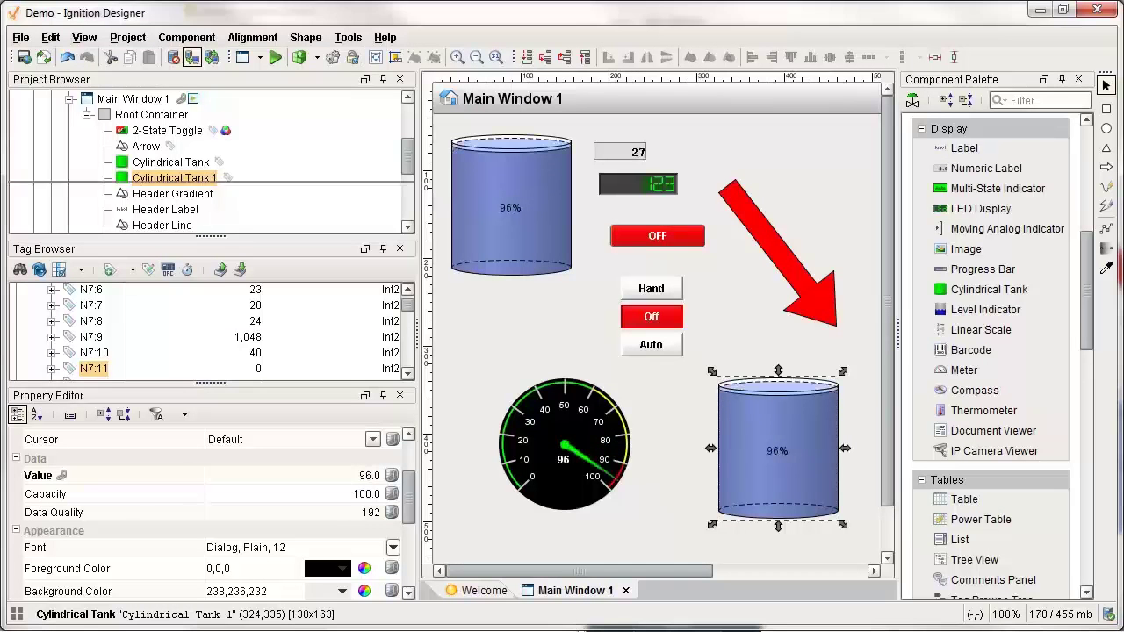
{"action": "left_click_drag", "start_coordinate": [223, 246], "coordinate": [224, 176]}
{"action": "scroll", "coordinate": [95, 274], "scroll_direction": "up", "scroll_amount": 2}
{"action": "left_click", "coordinate": [93, 267]}
{"action": "scroll", "coordinate": [97, 309], "scroll_direction": "down", "scroll_amount": 2}
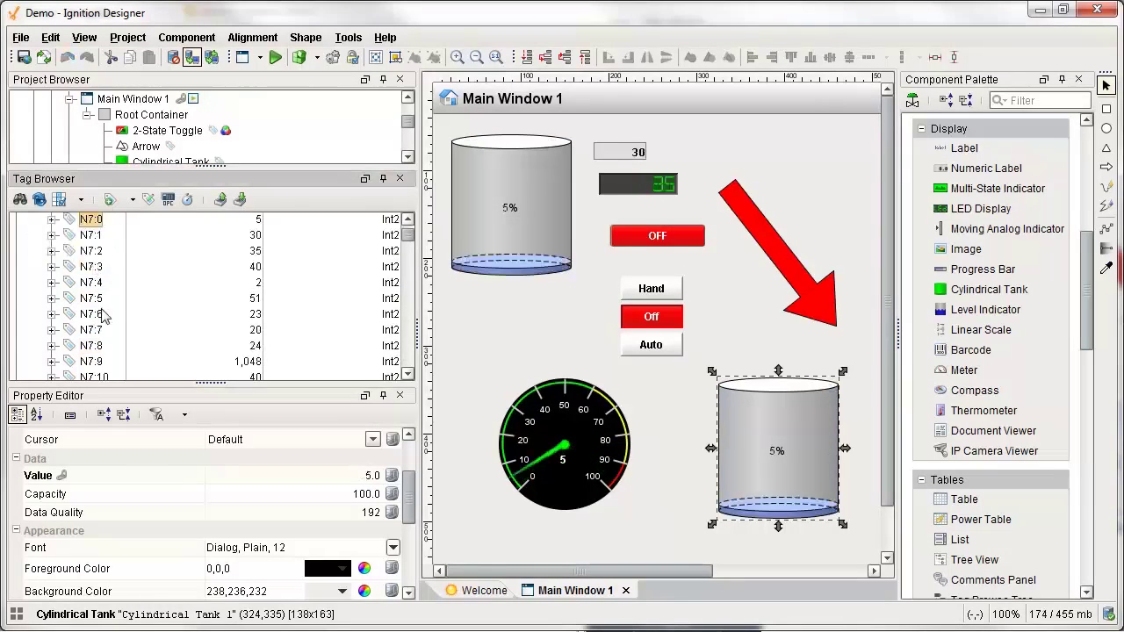
{"action": "left_click", "coordinate": [92, 328], "text": "shift"}
{"action": "right_click", "coordinate": [95, 291]}
{"action": "left_click", "coordinate": [131, 303]}
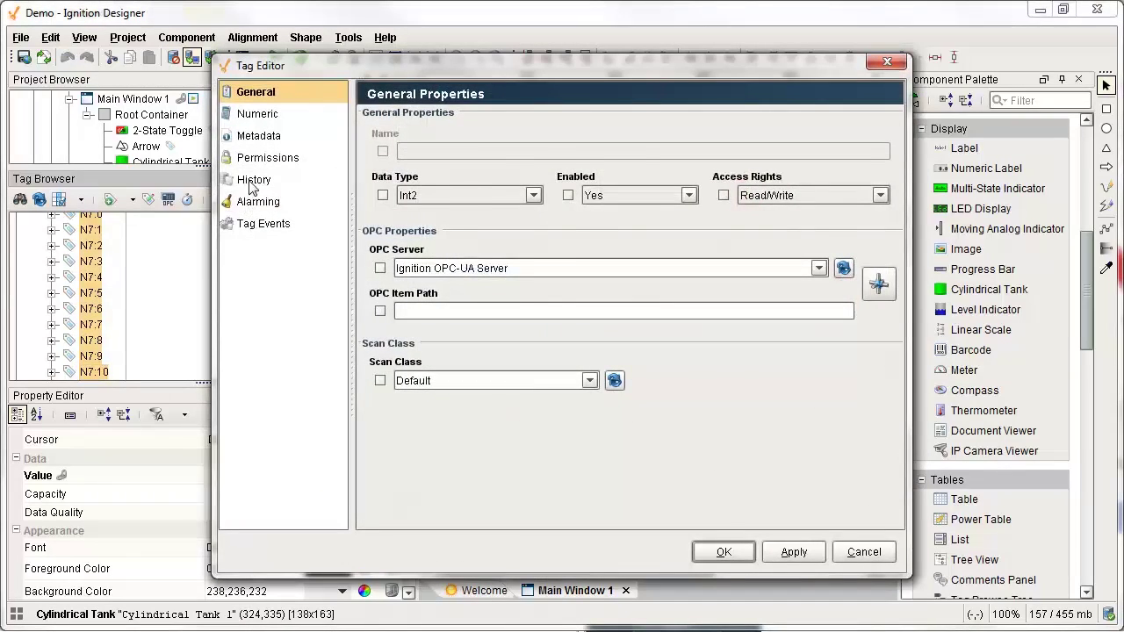
Enable history storage with the MySQL provider and Default historical scan class.
{"action": "left_click", "coordinate": [253, 181]}
{"action": "left_click", "coordinate": [576, 120]}
{"action": "left_click", "coordinate": [502, 173]}
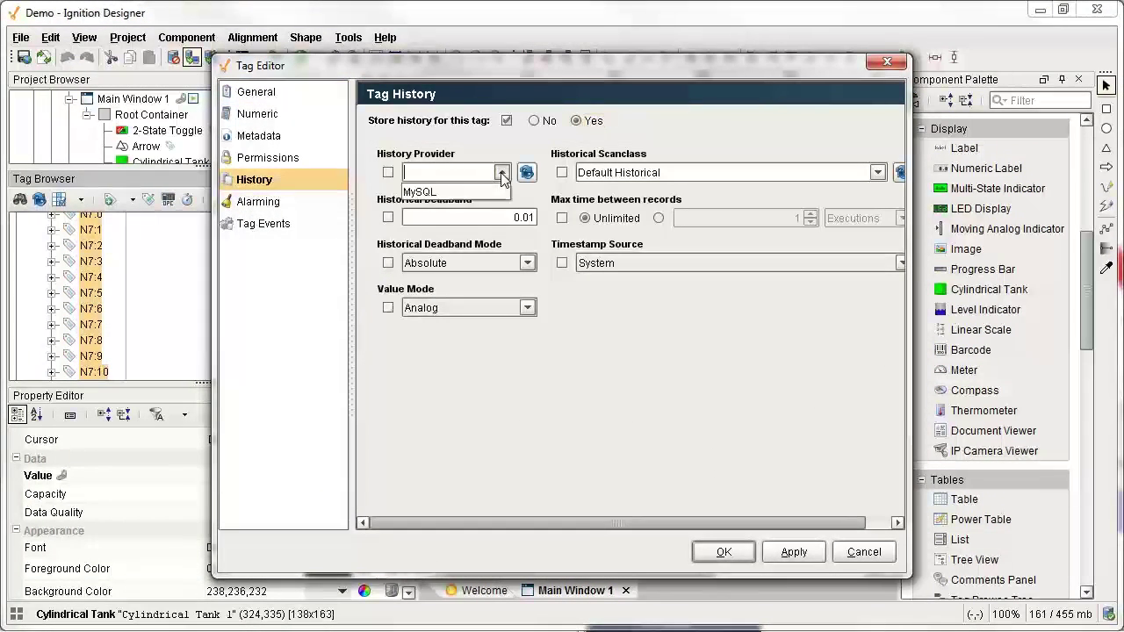
{"action": "left_click", "coordinate": [466, 192]}
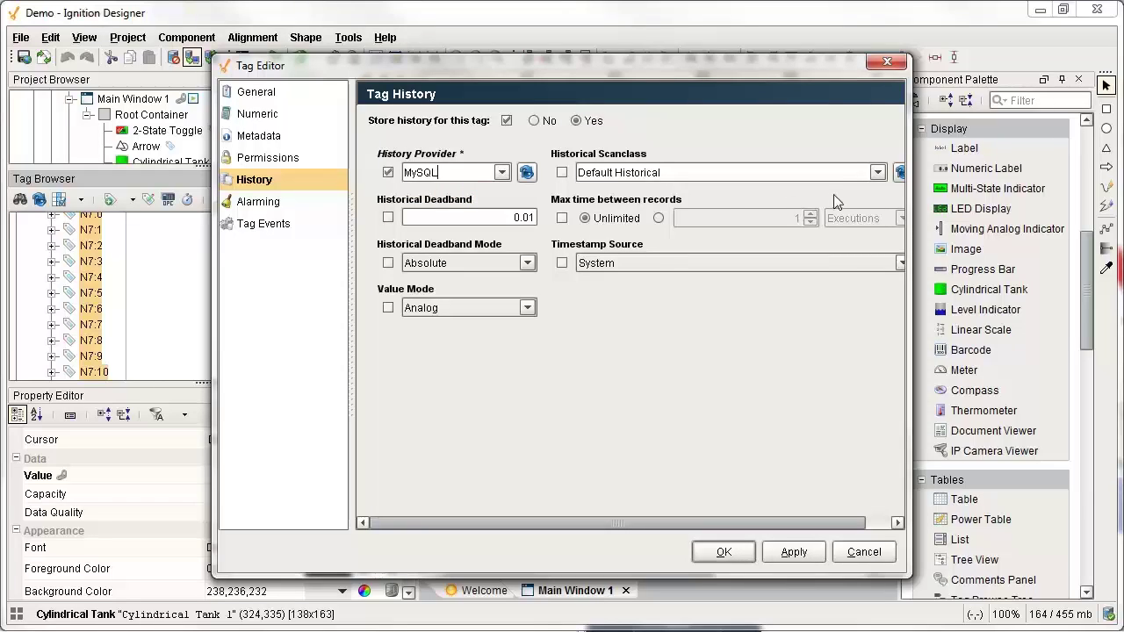
{"action": "left_click", "coordinate": [877, 174]}
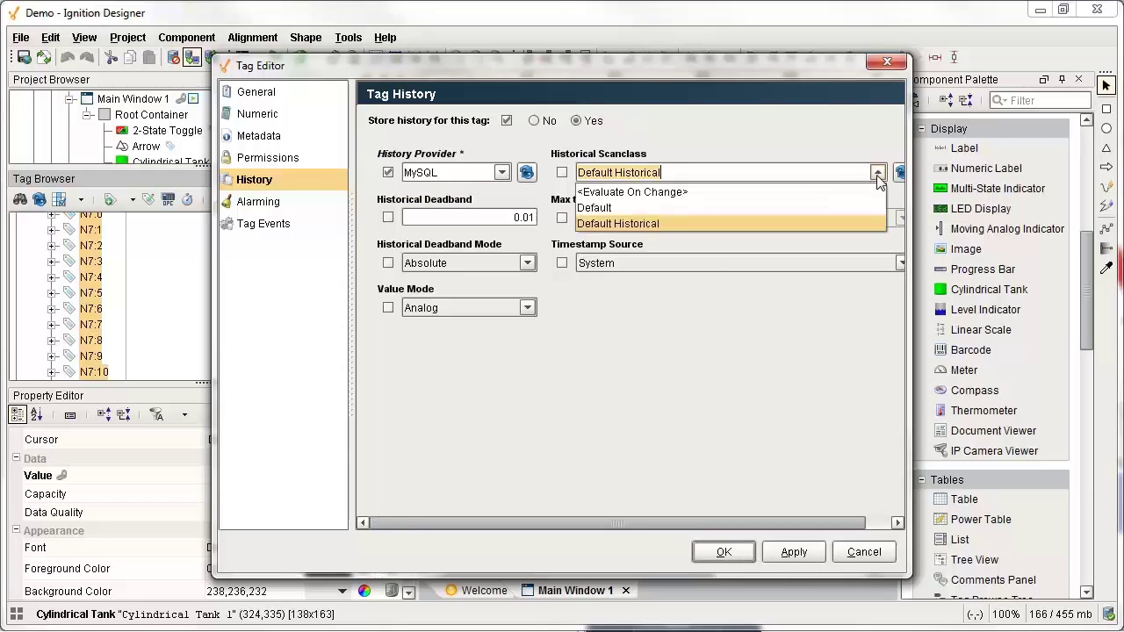
{"action": "left_click", "coordinate": [615, 205]}
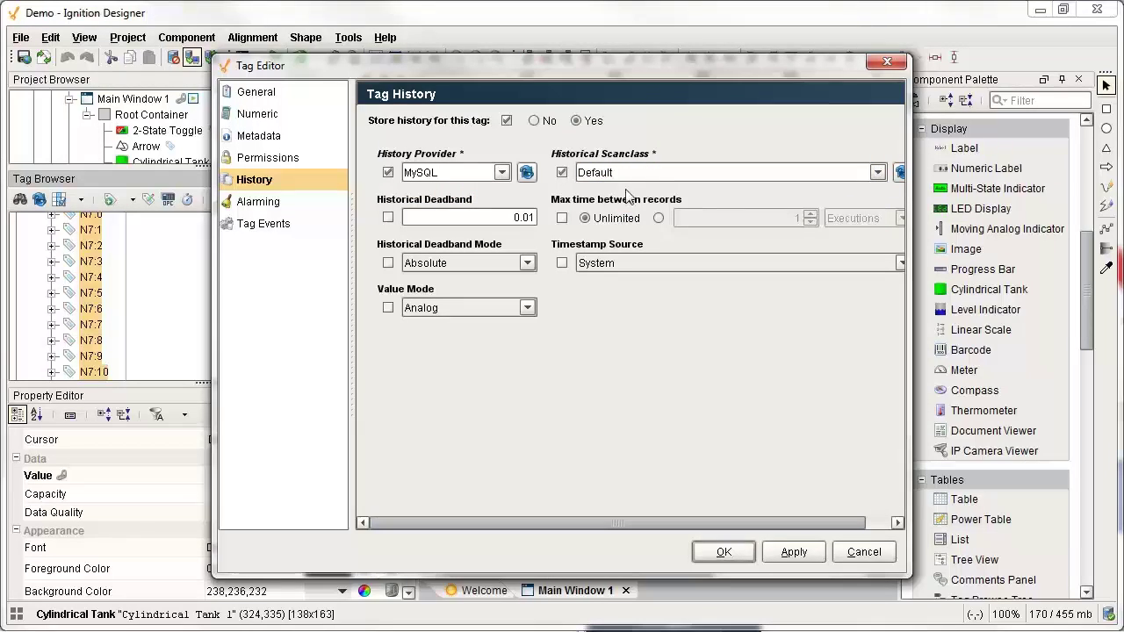
{"action": "key", "text": "Tab"}
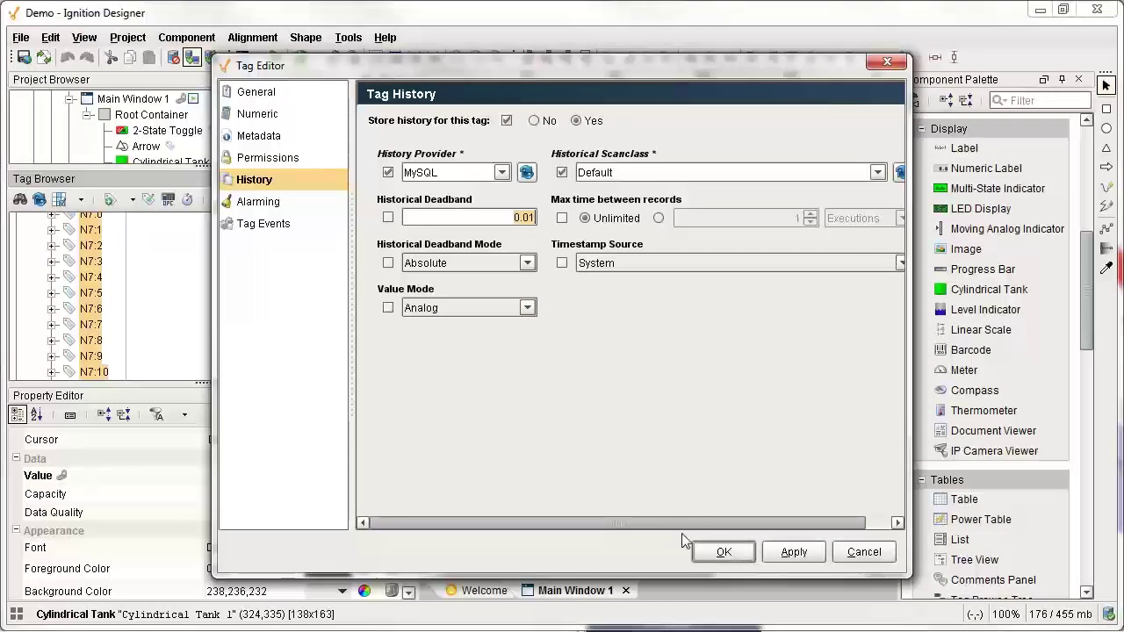
{"action": "left_click", "coordinate": [724, 553]}
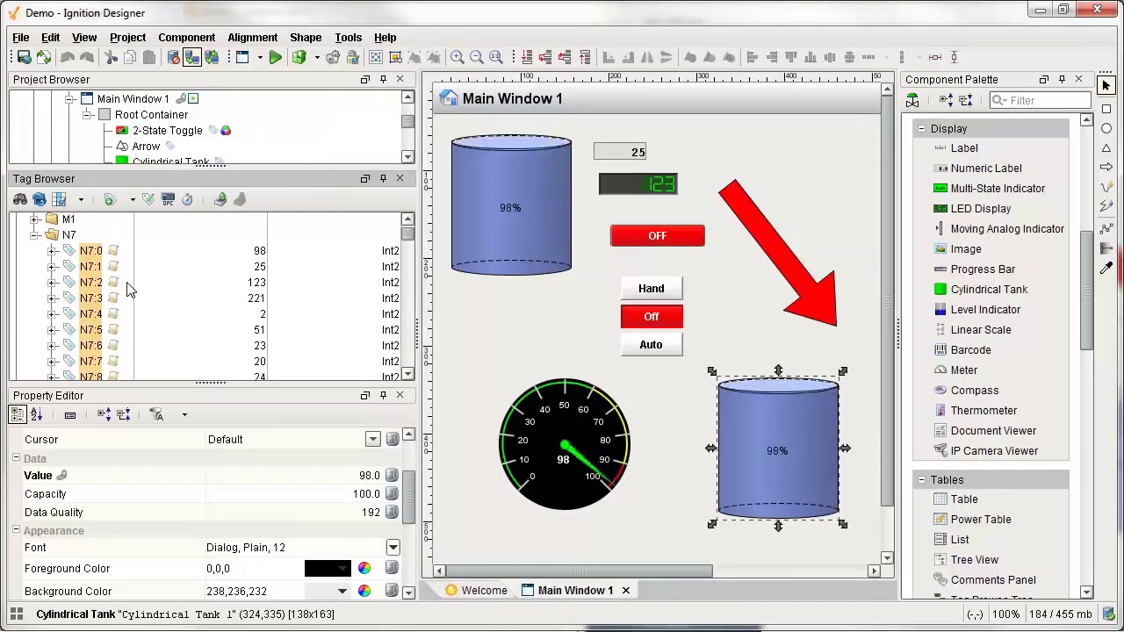
Open Main Window 2, place an Easy Chart, and resize it to fill the window.
{"action": "left_click", "coordinate": [70, 98]}
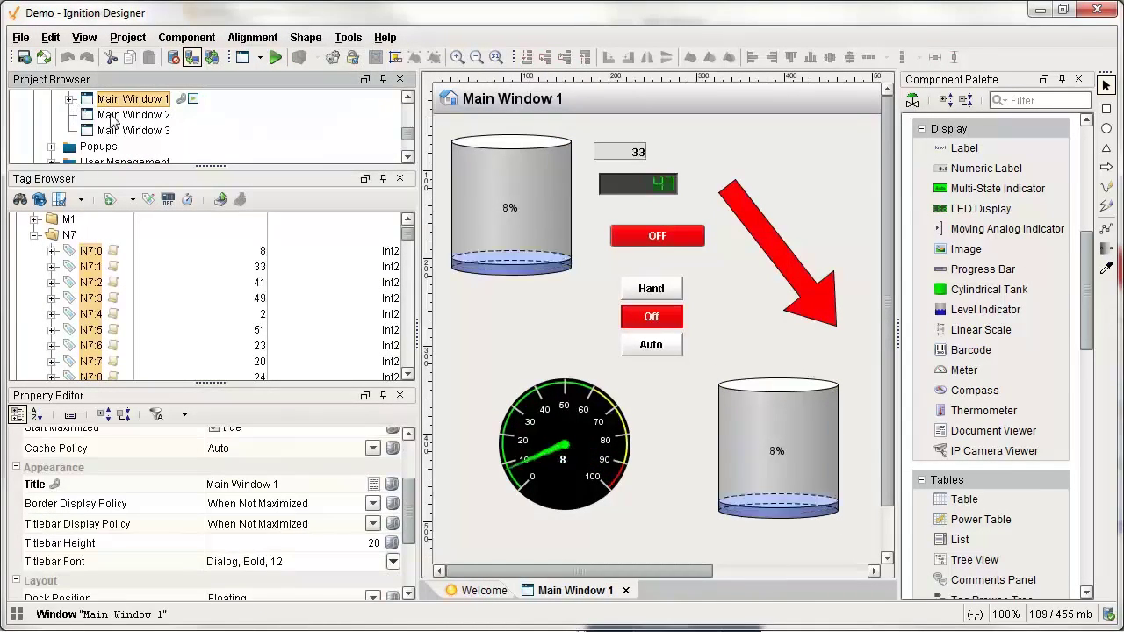
{"action": "double_click", "coordinate": [134, 115]}
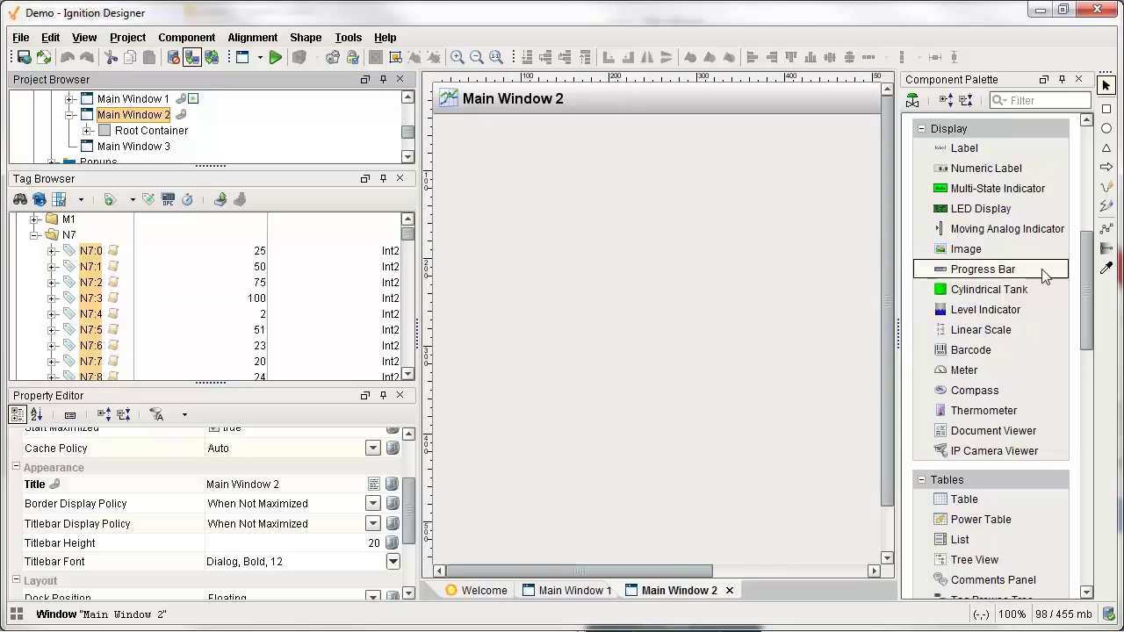
{"action": "left_click_drag", "start_coordinate": [1094, 286], "coordinate": [1087, 387]}
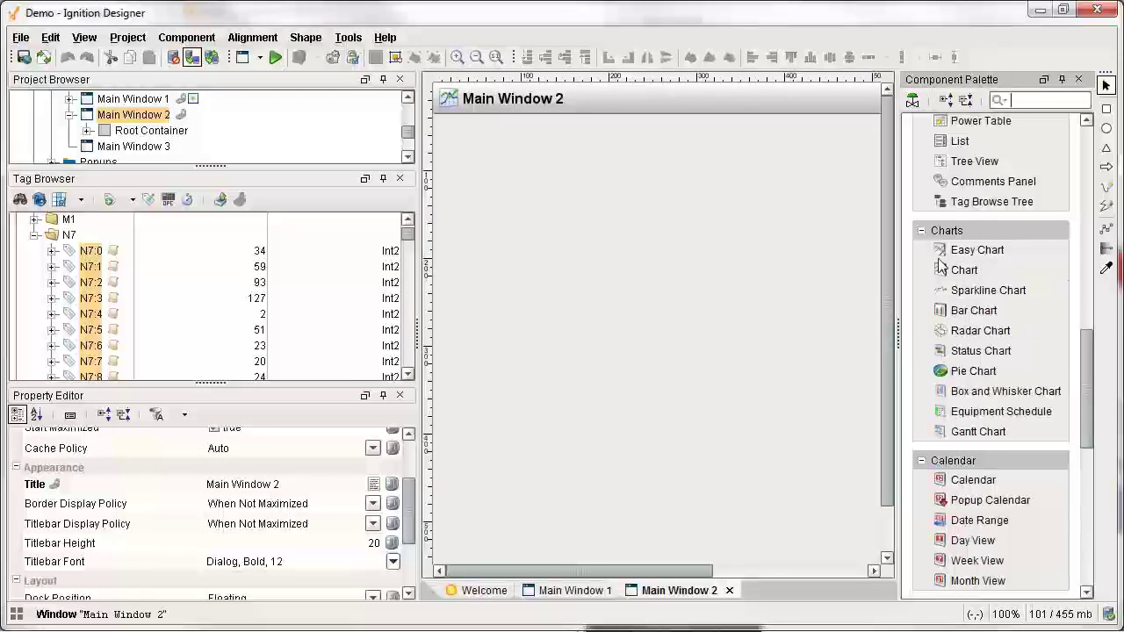
{"action": "left_click", "coordinate": [978, 251]}
{"action": "left_click", "coordinate": [446, 140]}
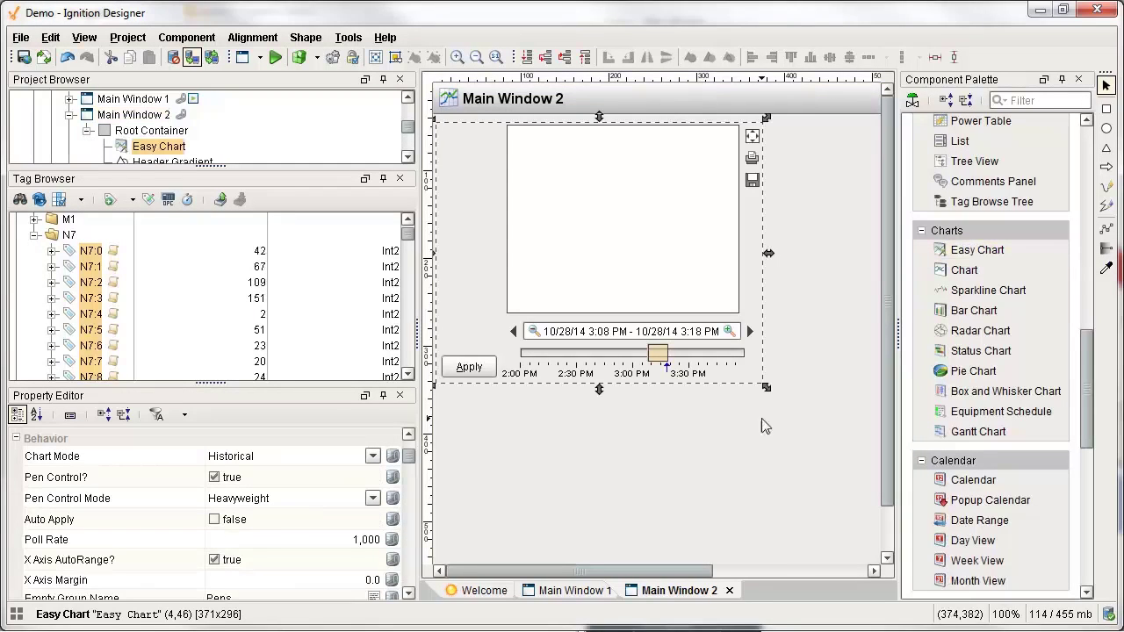
{"action": "left_click_drag", "start_coordinate": [673, 568], "coordinate": [845, 576]}
{"action": "left_click_drag", "start_coordinate": [508, 388], "coordinate": [815, 536]}
{"action": "scroll", "coordinate": [874, 508], "scroll_direction": "down", "scroll_amount": 2}
{"action": "left_click_drag", "start_coordinate": [818, 483], "coordinate": [665, 574]}
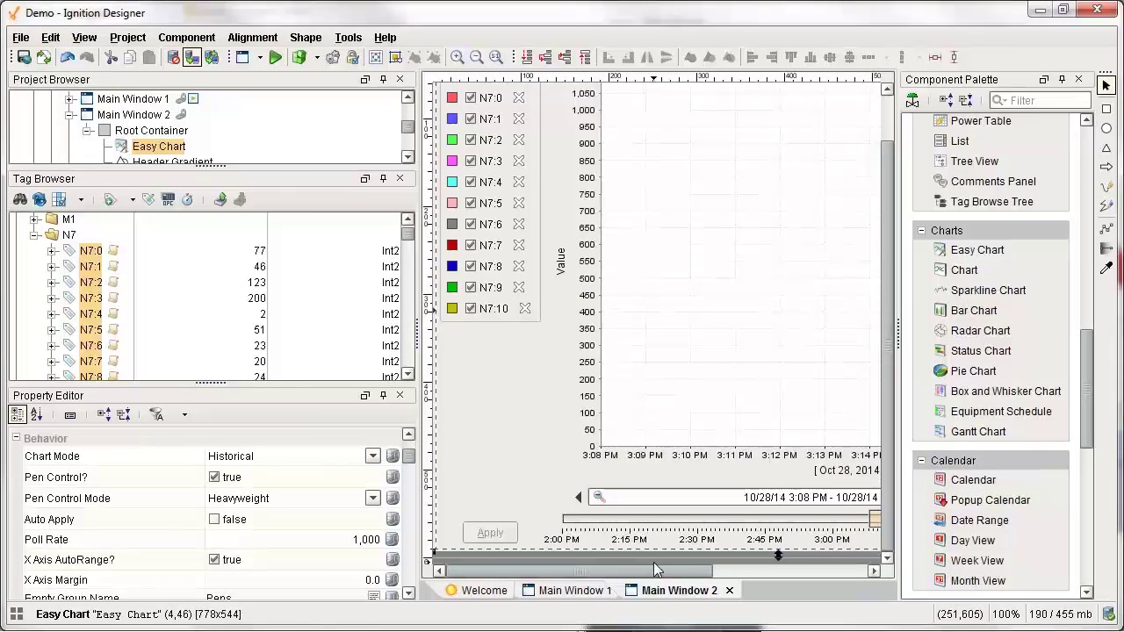
{"action": "left_click_drag", "start_coordinate": [654, 571], "coordinate": [850, 515]}
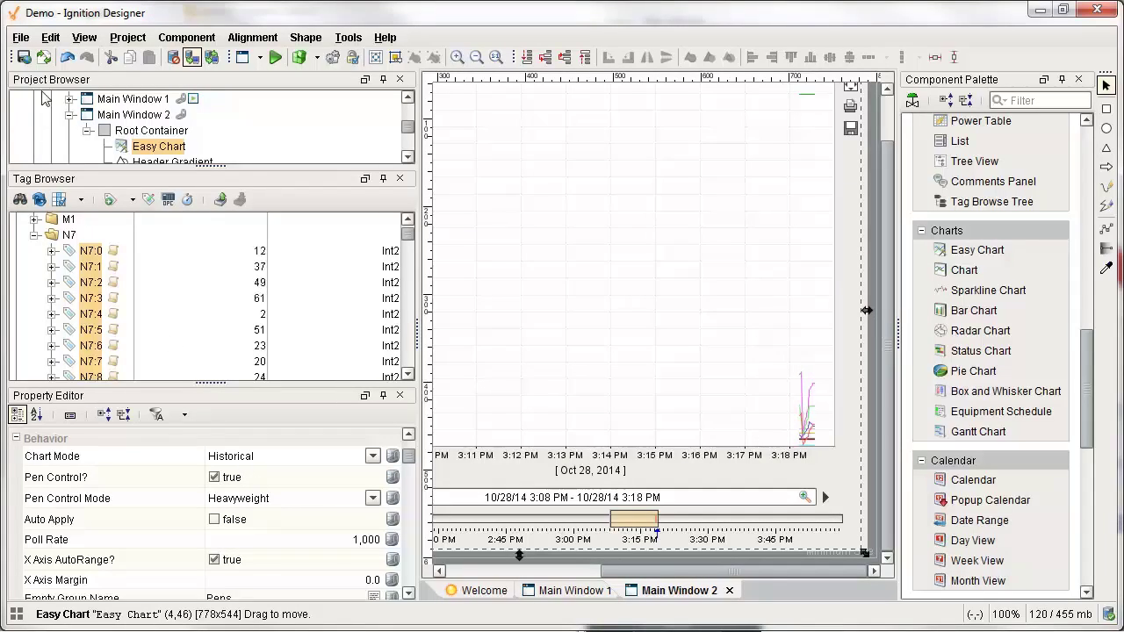
Save the project and load the update into the client's Main Window 2.
{"action": "left_click", "coordinate": [25, 57]}
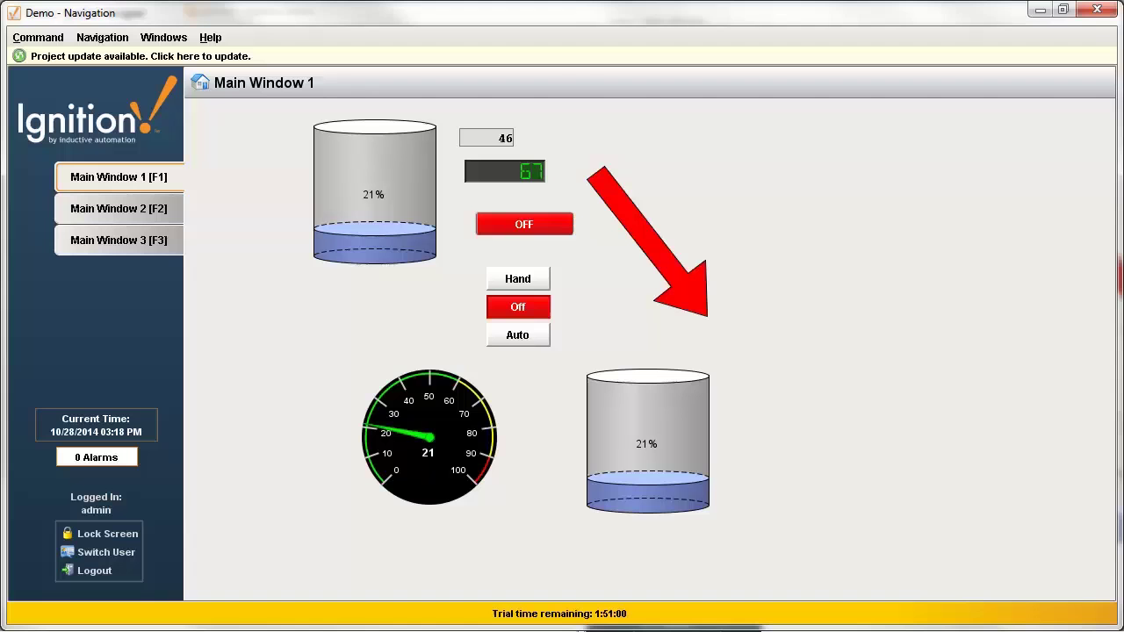
{"action": "key", "text": "F2"}
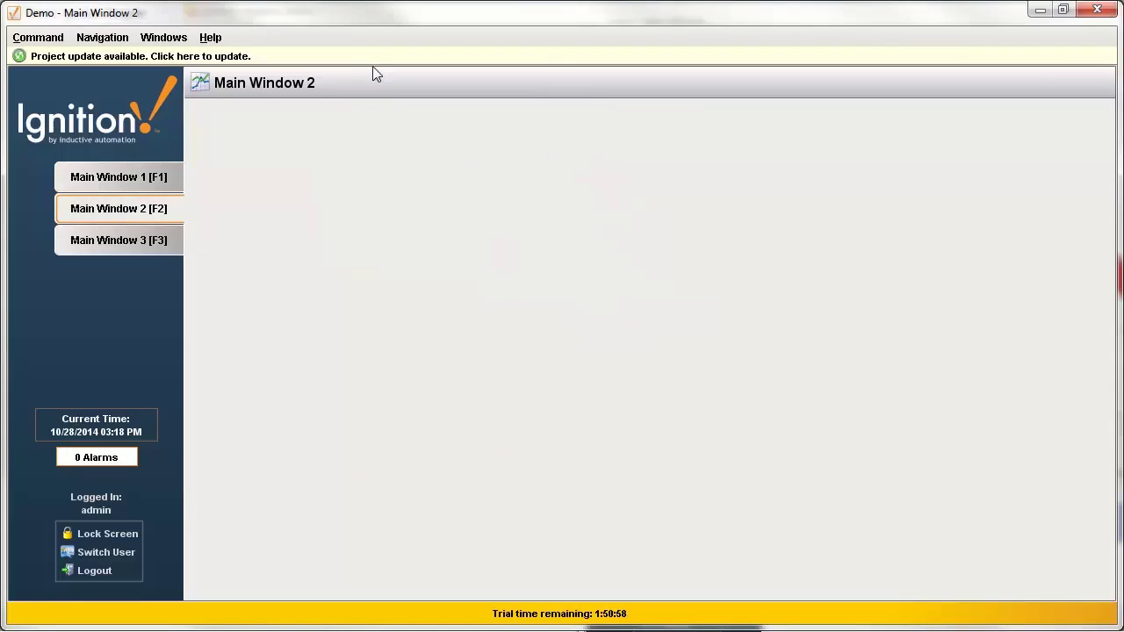
{"action": "left_click", "coordinate": [392, 56]}
{"action": "left_click", "coordinate": [528, 378]}
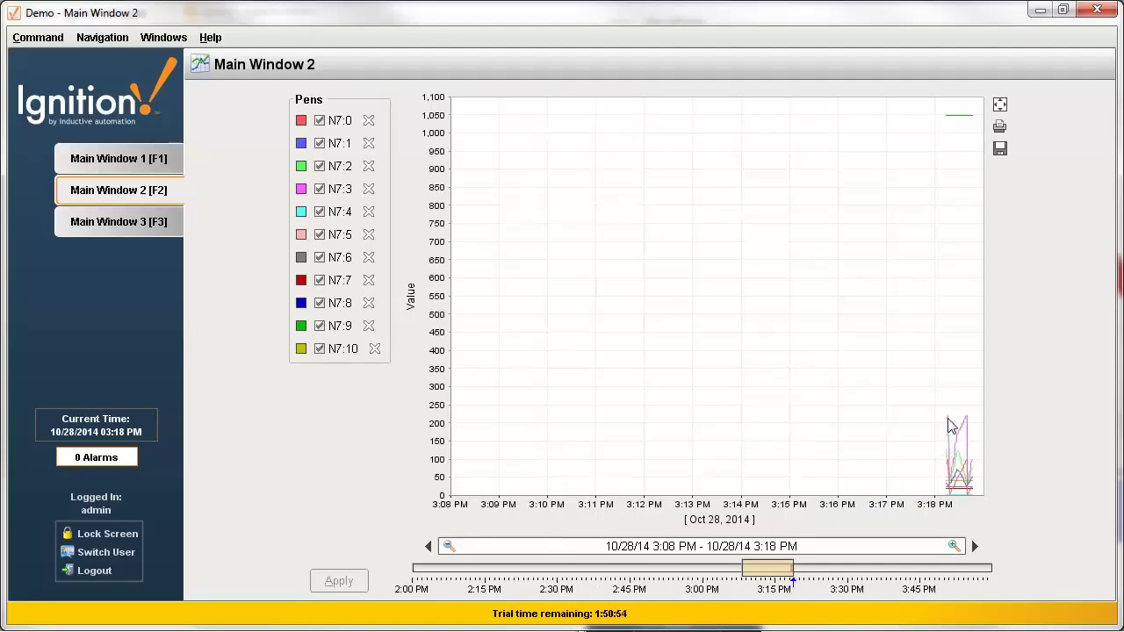
Zoom the trend into the recent data and switch the chart to X-Trace mode.
{"action": "left_click_drag", "start_coordinate": [948, 425], "coordinate": [977, 489]}
{"action": "right_click", "coordinate": [857, 405]}
{"action": "mouse_move", "coordinate": [874, 407]}
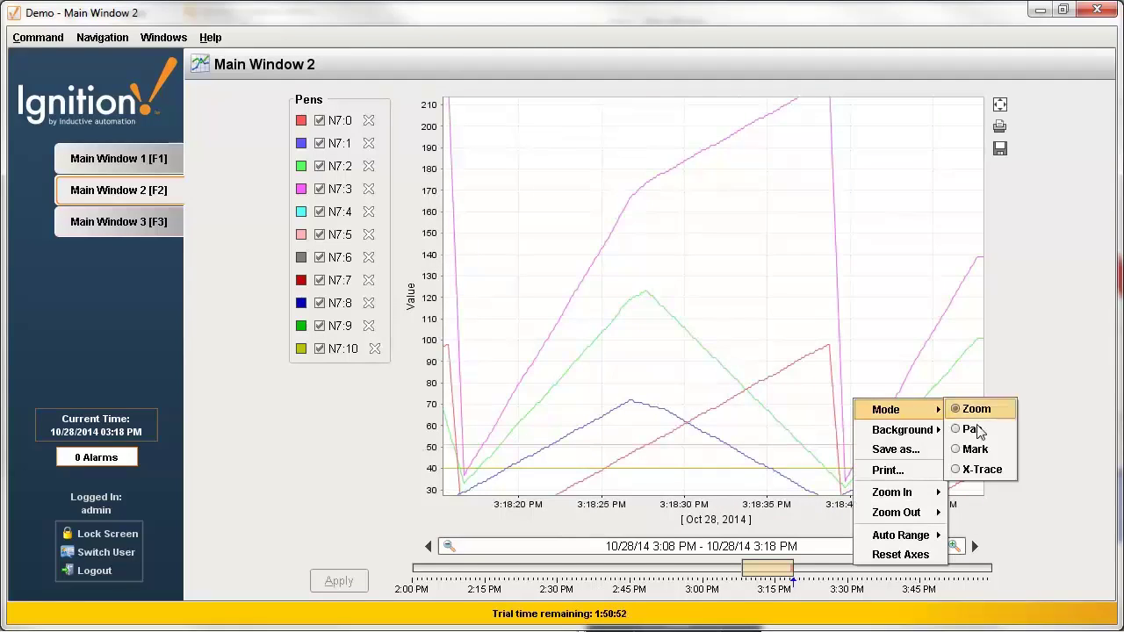
{"action": "left_click", "coordinate": [975, 471]}
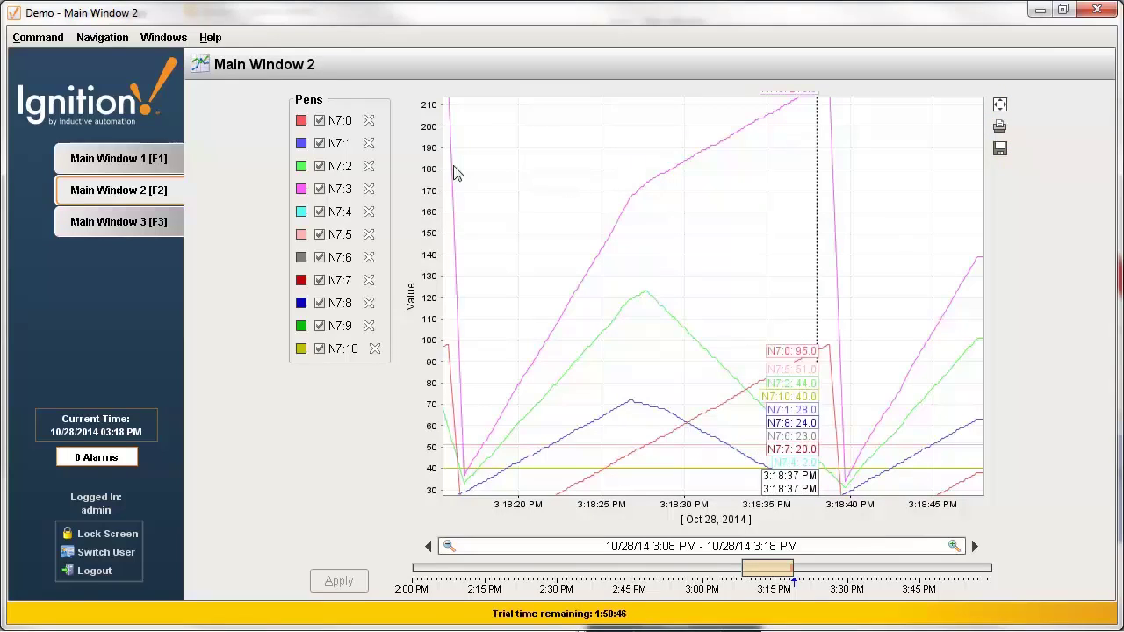
Hide pens N7:6 through N7:10, apply the change, and return to the Designer.
{"action": "left_click", "coordinate": [320, 348]}
{"action": "left_click", "coordinate": [319, 325]}
{"action": "left_click", "coordinate": [319, 303]}
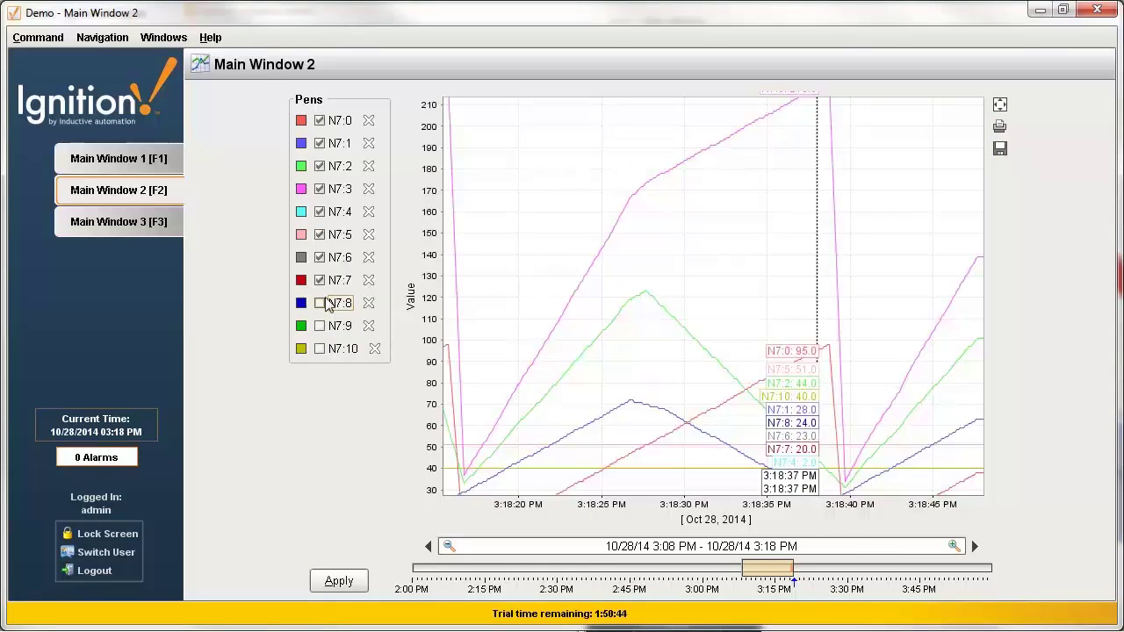
{"action": "left_click", "coordinate": [320, 280]}
{"action": "left_click", "coordinate": [320, 258]}
{"action": "left_click", "coordinate": [339, 580]}
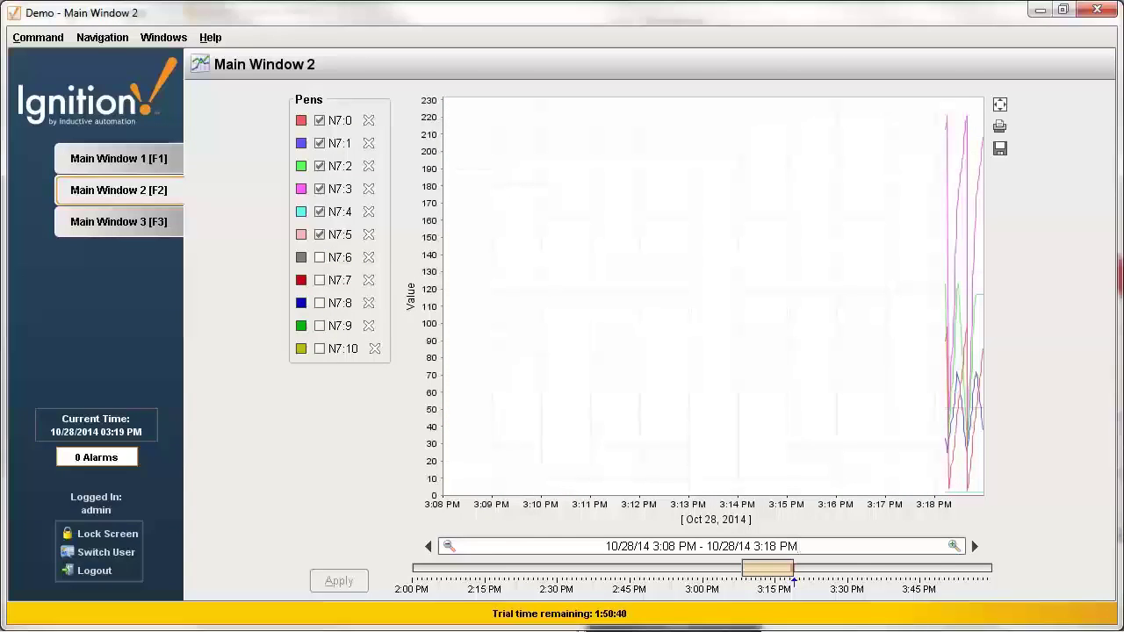
{"action": "key", "text": "alt+Tab"}
{"action": "left_click_drag", "start_coordinate": [698, 569], "coordinate": [530, 569]}
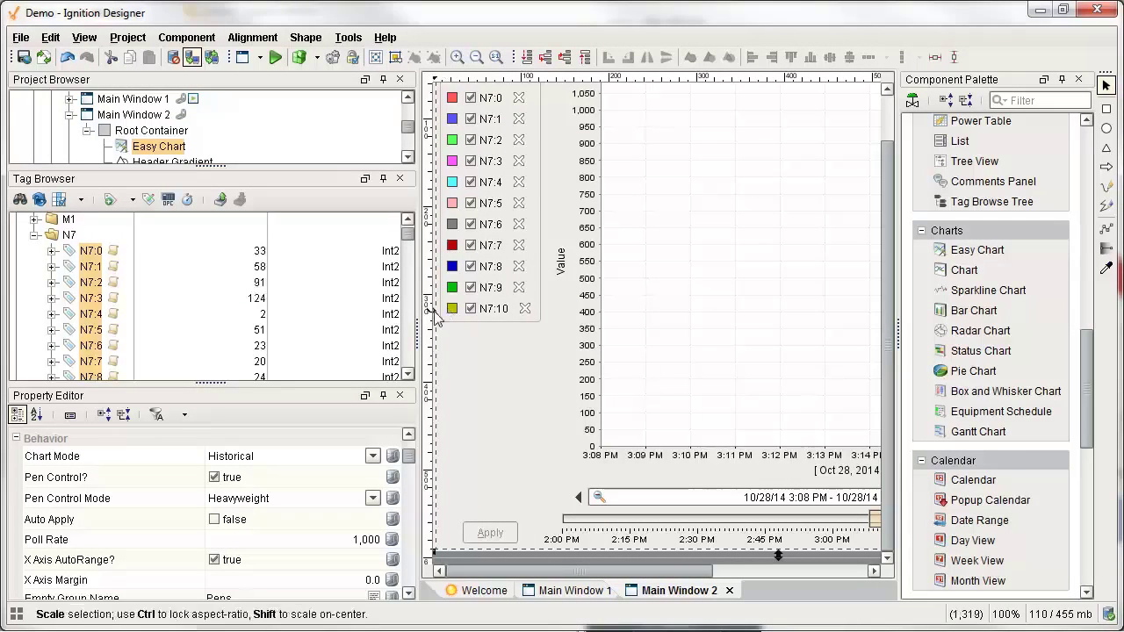
Narrow the Easy Chart, place a tall Tag Browse Tree to its left, and save.
{"action": "left_click_drag", "start_coordinate": [433, 310], "coordinate": [618, 311]}
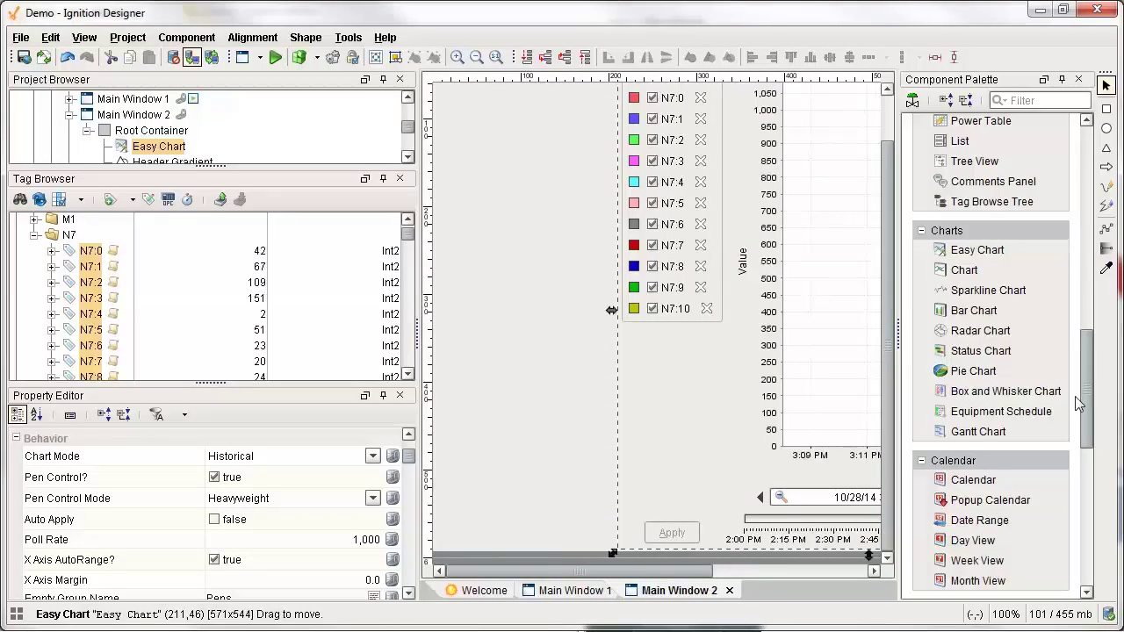
{"action": "scroll", "coordinate": [1075, 396], "scroll_direction": "up", "scroll_amount": 3}
{"action": "left_click", "coordinate": [1008, 318]}
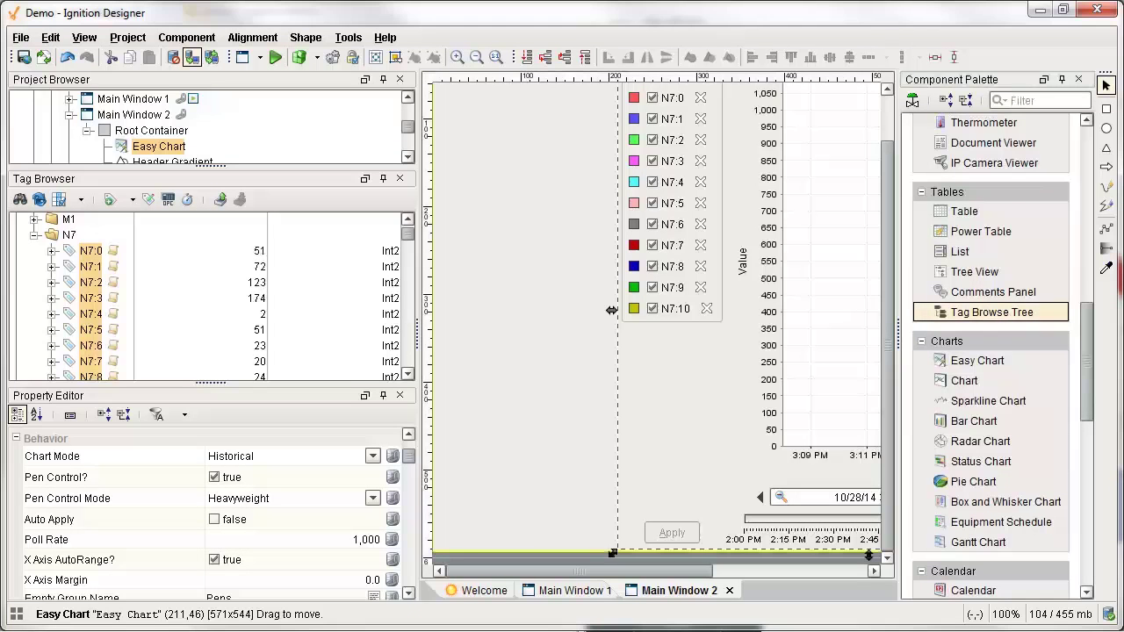
{"action": "left_click", "coordinate": [442, 100]}
{"action": "scroll", "coordinate": [889, 294], "scroll_direction": "up", "scroll_amount": 3}
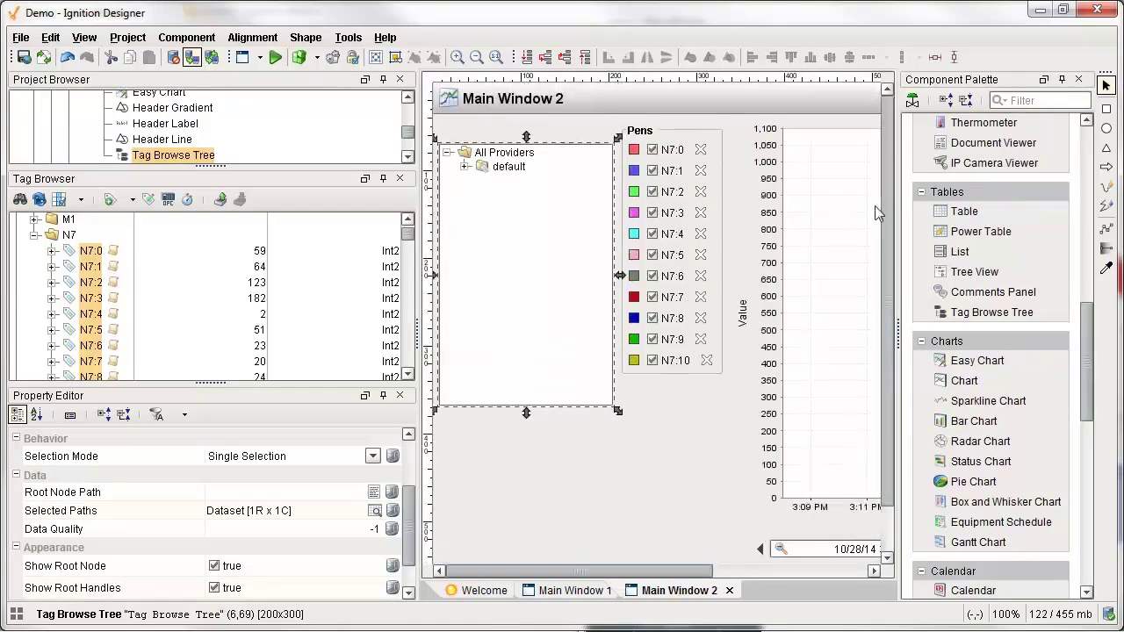
{"action": "left_click_drag", "start_coordinate": [497, 300], "coordinate": [498, 282]}
{"action": "left_click_drag", "start_coordinate": [526, 393], "coordinate": [527, 590]}
{"action": "key", "text": "ctrl+s"}
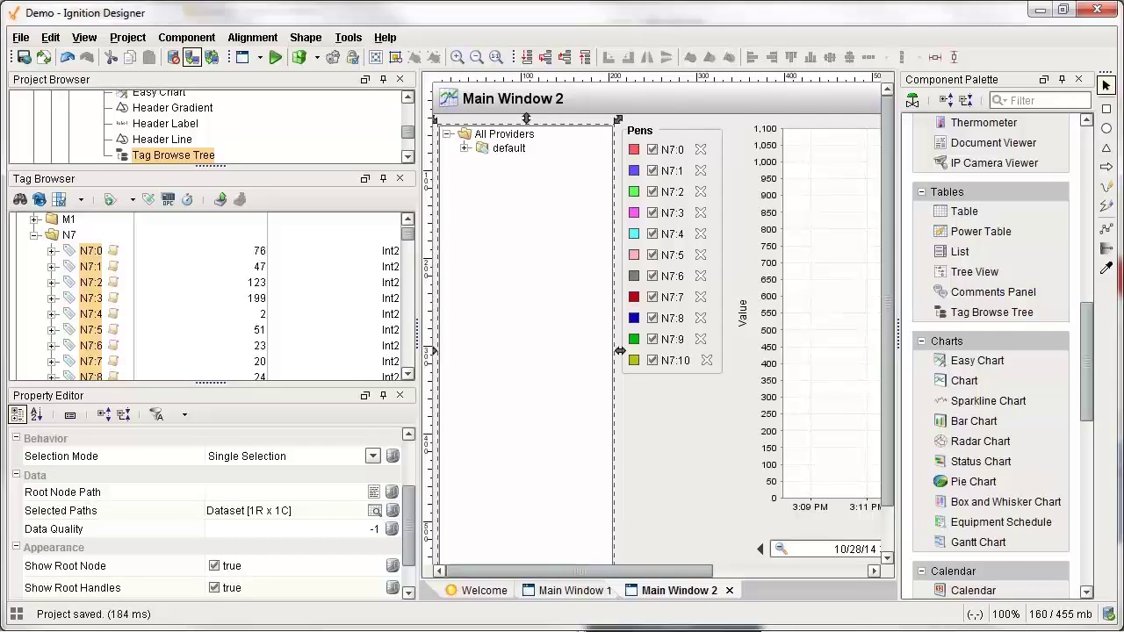
{"action": "key", "text": "alt+Tab"}
Apply the project update and expand the default provider's N7 tag folder.
{"action": "left_click", "coordinate": [567, 64]}
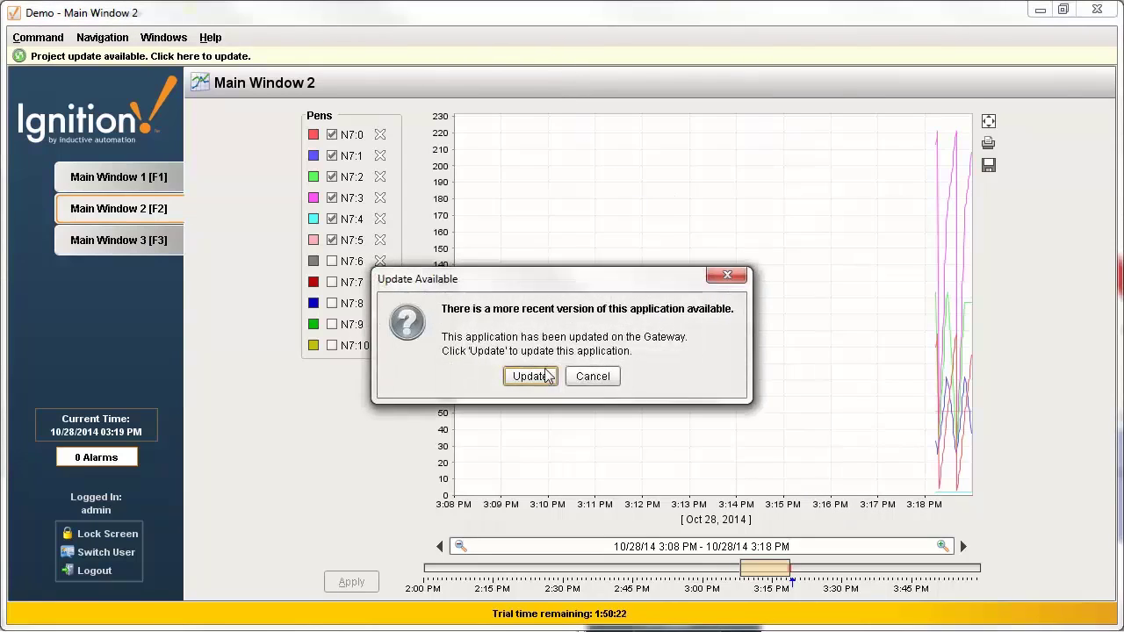
{"action": "left_click", "coordinate": [530, 377]}
{"action": "left_click", "coordinate": [314, 117]}
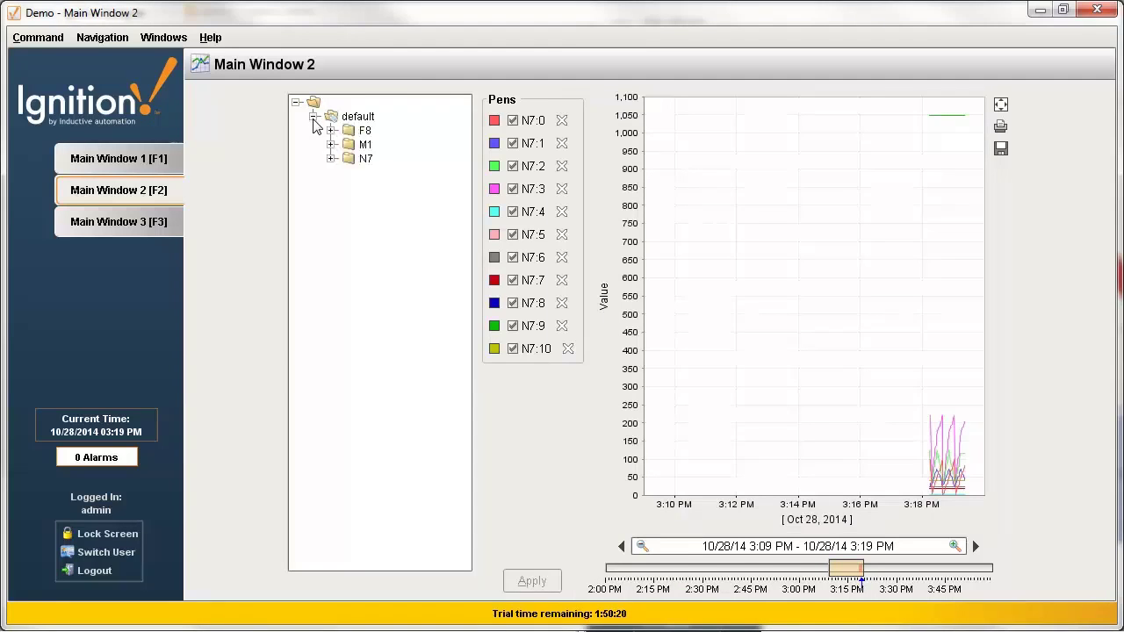
{"action": "left_click", "coordinate": [331, 158]}
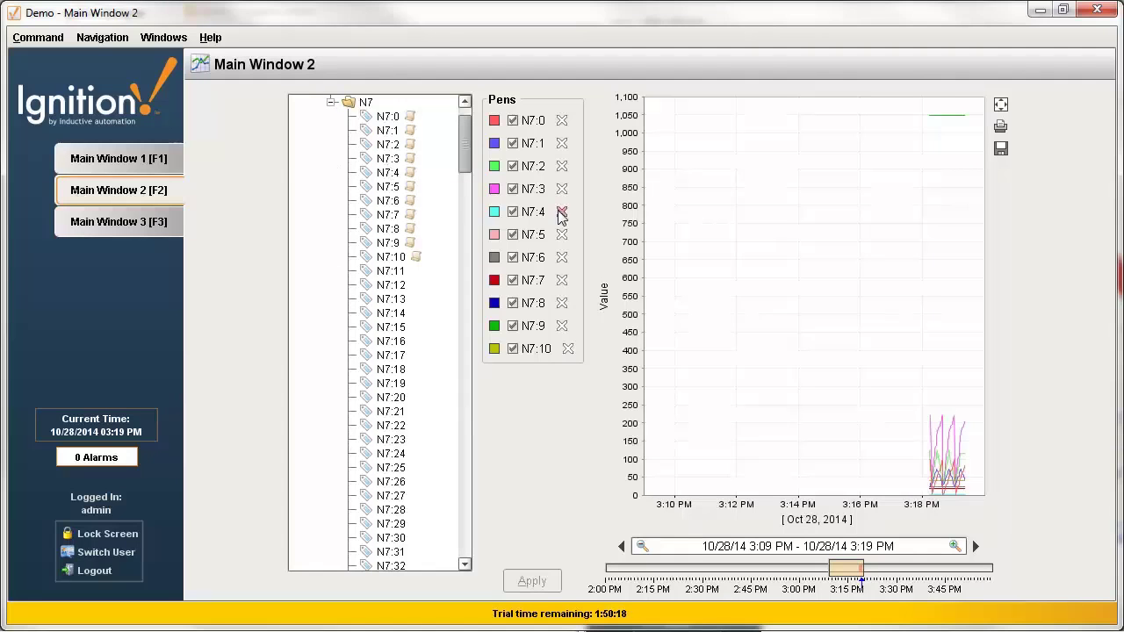
Remove all existing pens from the chart, including N7:10.
{"action": "triple_click", "coordinate": [562, 120]}
{"action": "double_click", "coordinate": [562, 120]}
{"action": "double_click", "coordinate": [562, 120]}
{"action": "triple_click", "coordinate": [562, 120]}
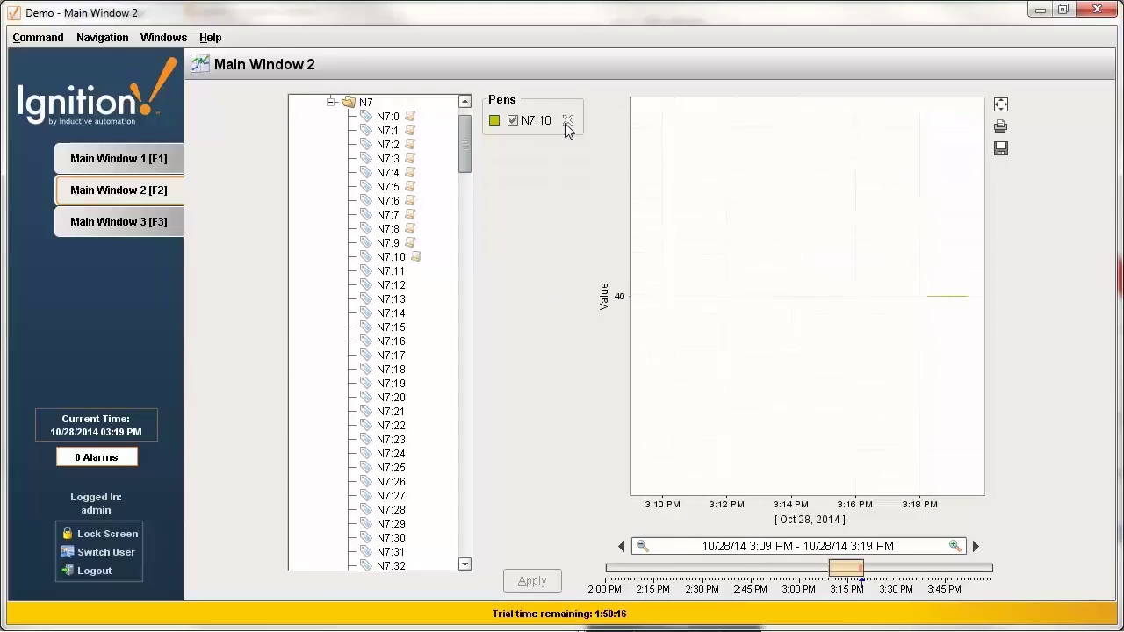
{"action": "left_click", "coordinate": [567, 120]}
Drag tags N7:2, N7:5 and N7:0 from the tree onto the chart.
{"action": "left_click", "coordinate": [394, 147]}
{"action": "left_click_drag", "start_coordinate": [395, 147], "coordinate": [703, 264]}
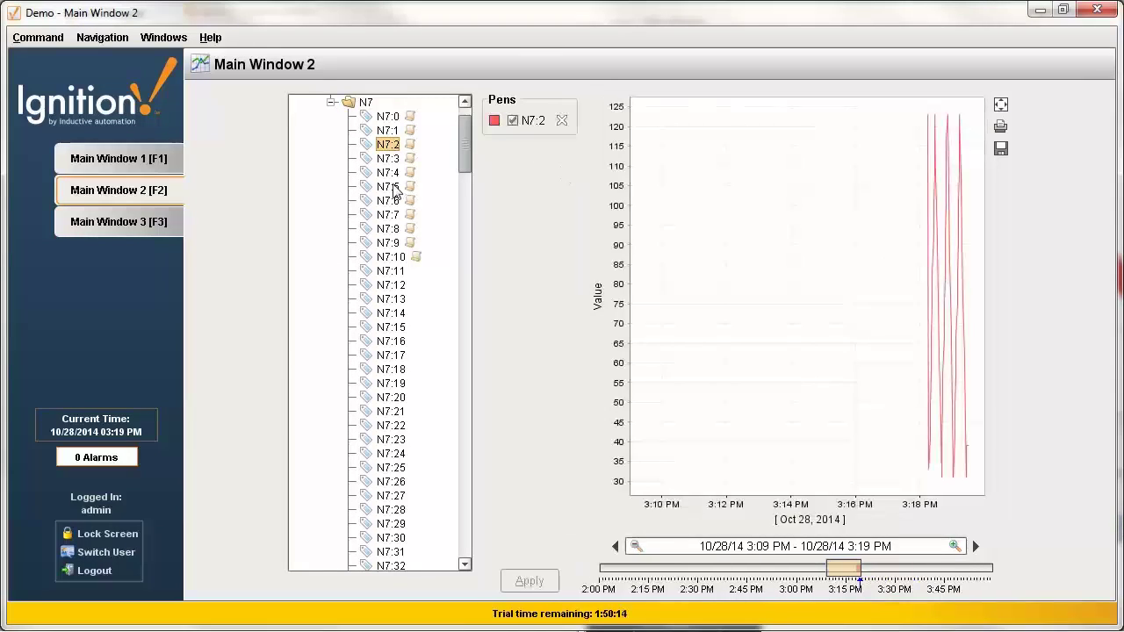
{"action": "left_click_drag", "start_coordinate": [387, 186], "coordinate": [646, 220]}
{"action": "left_click", "coordinate": [387, 117]}
{"action": "left_click_drag", "start_coordinate": [387, 117], "coordinate": [718, 236]}
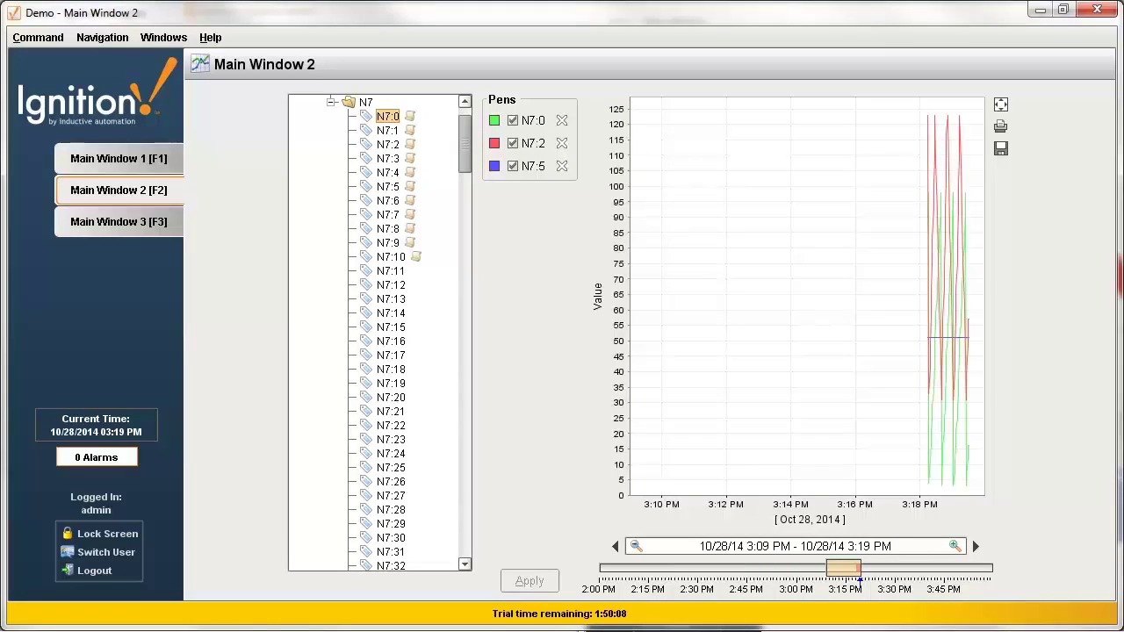
{"action": "key", "text": "alt+Tab"}
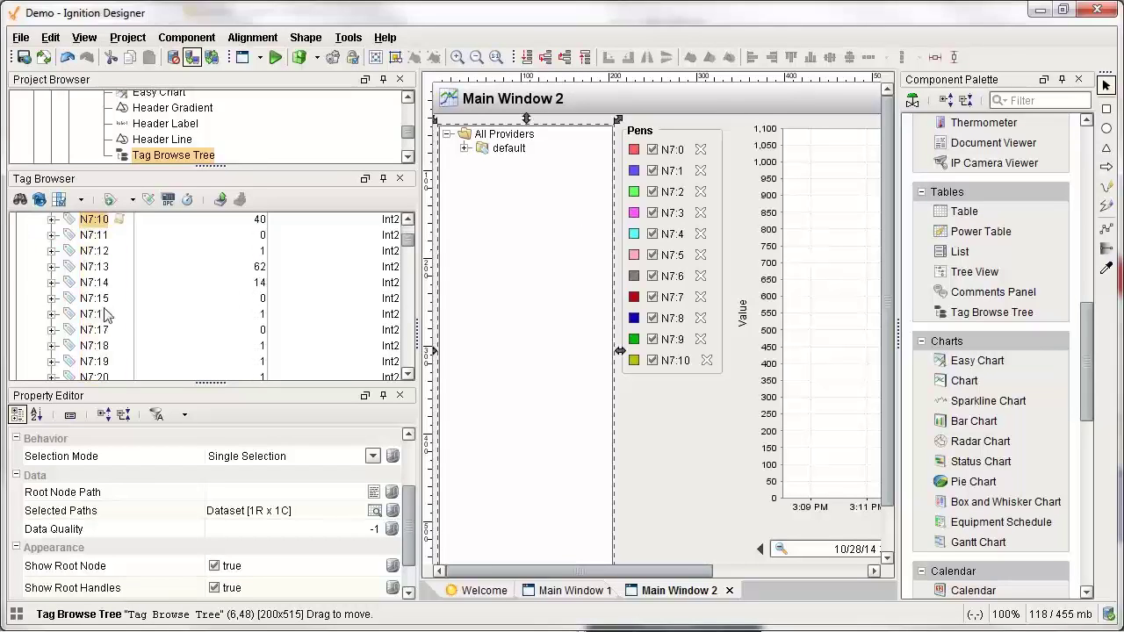
Open tag N7:15's editor and add a new alarm under Alarming.
{"action": "left_click", "coordinate": [99, 303]}
{"action": "right_click", "coordinate": [92, 303]}
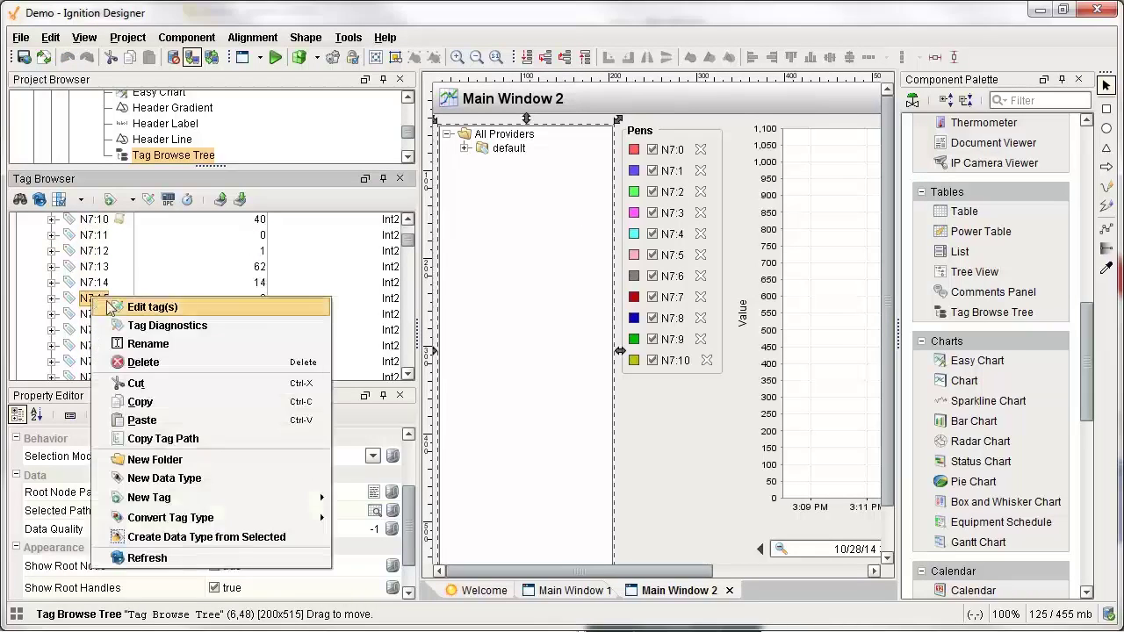
{"action": "left_click", "coordinate": [127, 309]}
{"action": "left_click", "coordinate": [262, 204]}
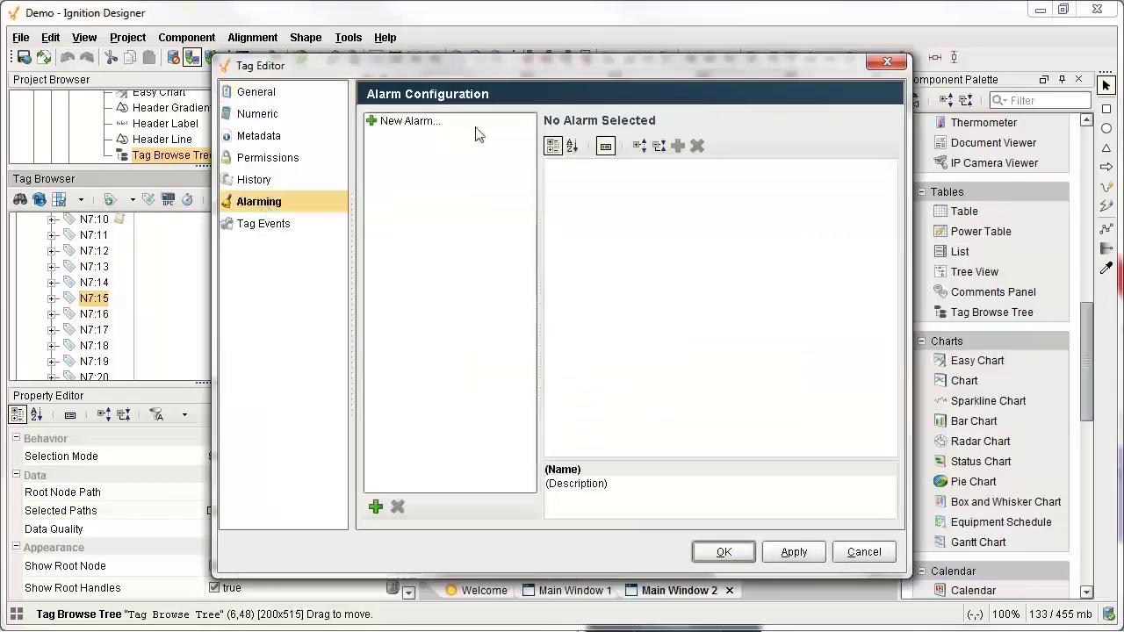
{"action": "left_click", "coordinate": [411, 125]}
Name the alarm Fault and set its priority to Critical.
{"action": "left_click", "coordinate": [859, 184]}
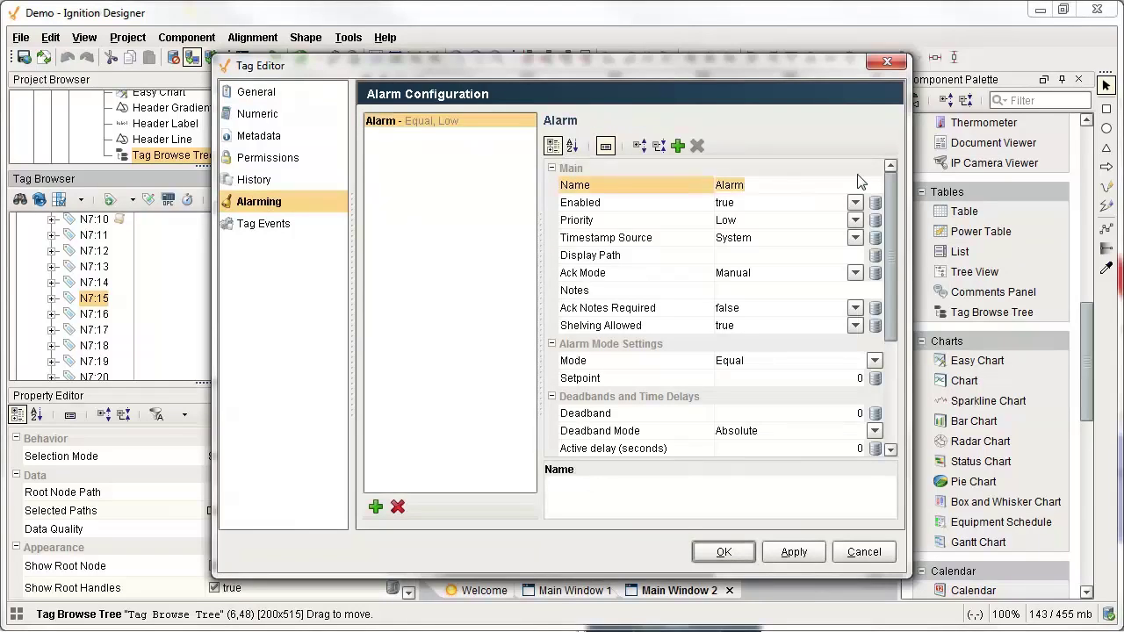
{"action": "type", "text": "Fault"}
{"action": "key", "text": "Return"}
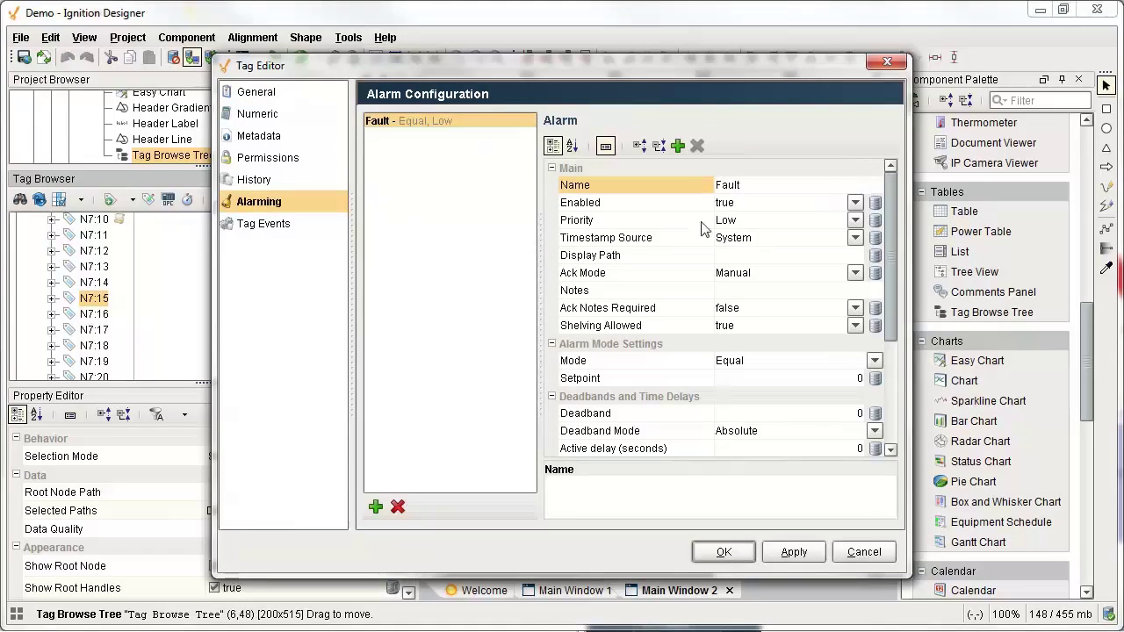
{"action": "left_click", "coordinate": [722, 209]}
{"action": "left_click", "coordinate": [685, 220]}
{"action": "left_click", "coordinate": [735, 224]}
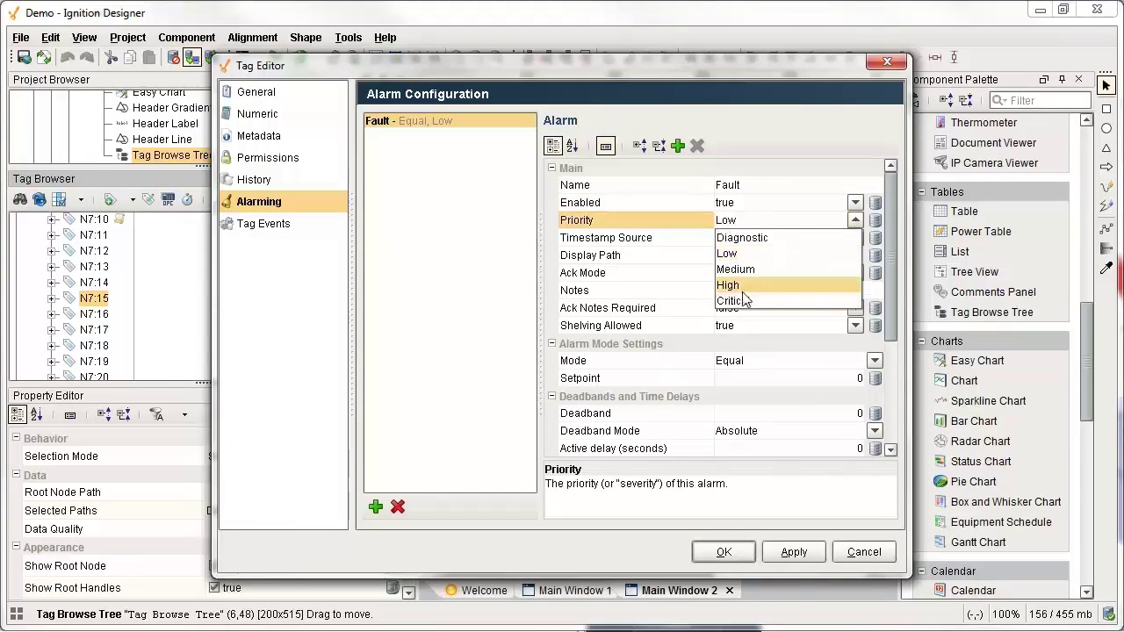
{"action": "left_click", "coordinate": [738, 300]}
Set display path Machine A, notes 'Run for the hills!', setpoint 1, and save the alarm.
{"action": "left_click", "coordinate": [750, 255]}
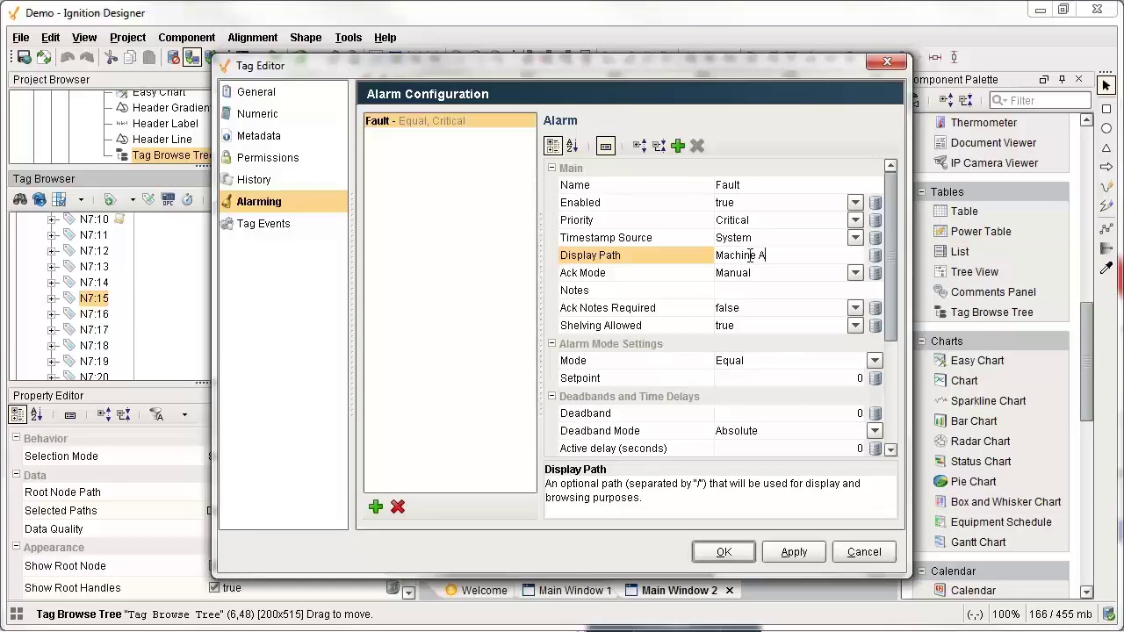
{"action": "left_click", "coordinate": [725, 290]}
{"action": "type", "text": "Run "}
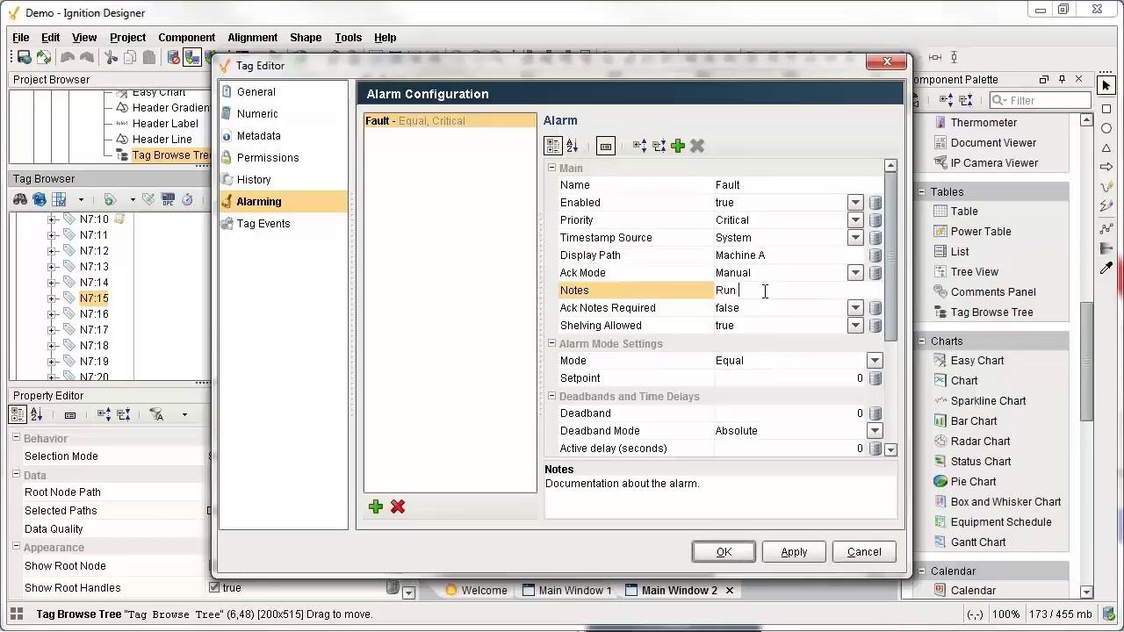
{"action": "type", "text": "for the hills!"}
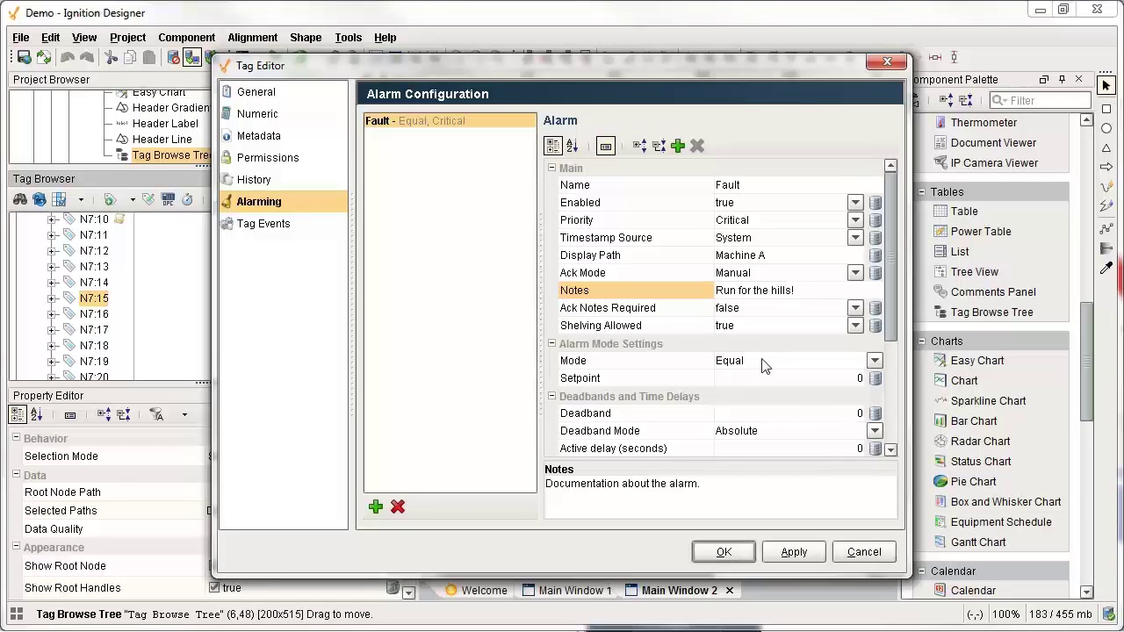
{"action": "left_click", "coordinate": [830, 378]}
{"action": "type", "text": "1"}
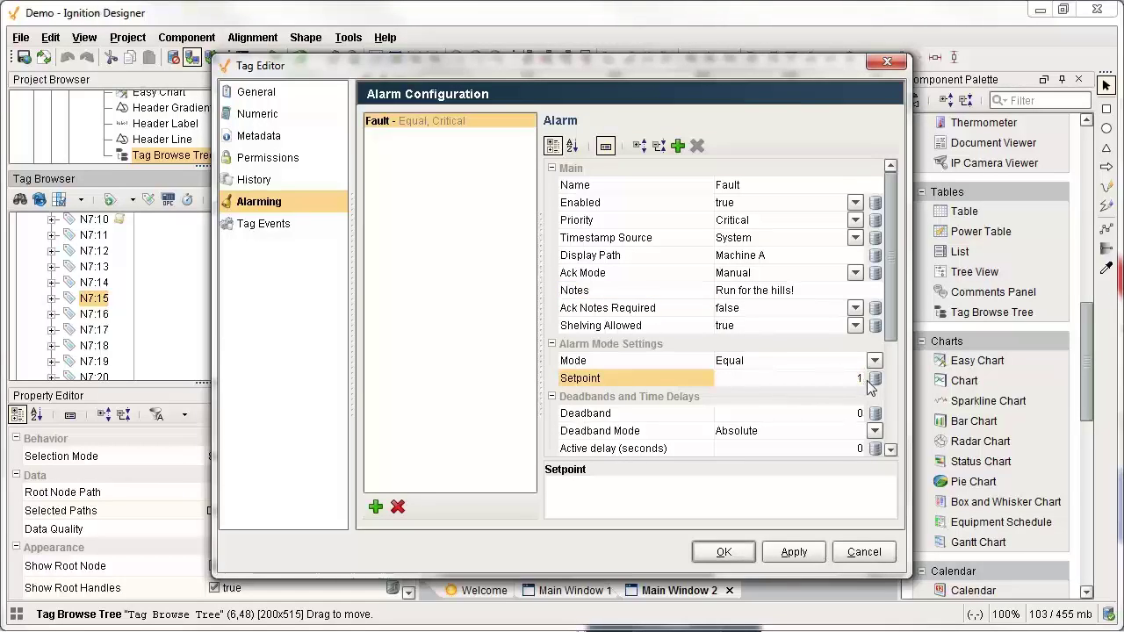
{"action": "scroll", "coordinate": [849, 389], "scroll_direction": "down", "scroll_amount": 2}
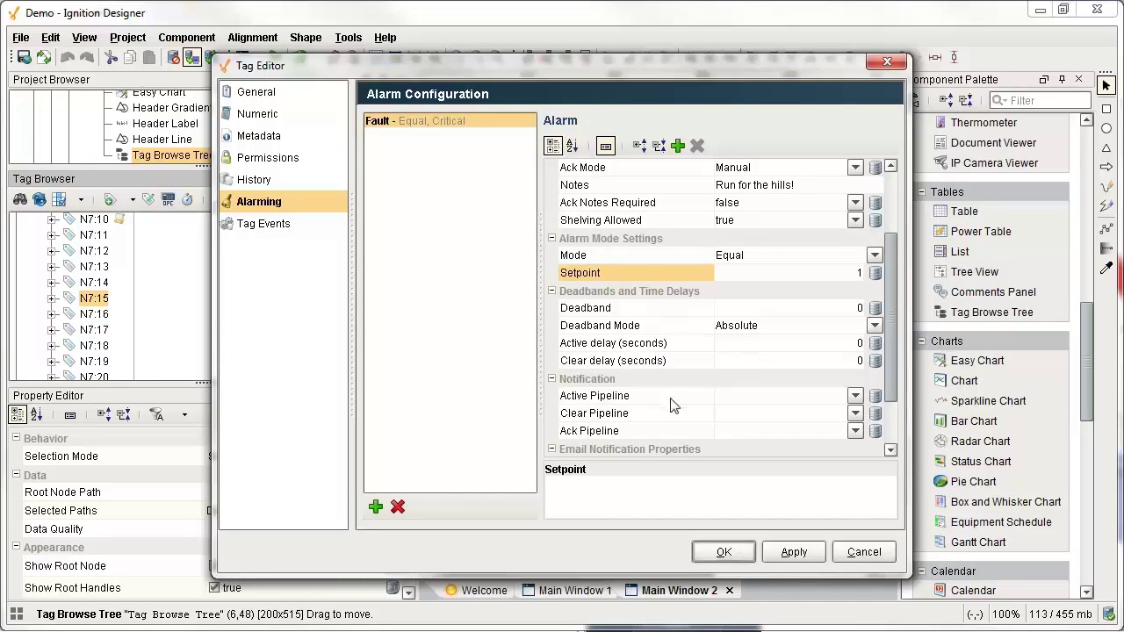
{"action": "left_click", "coordinate": [726, 553]}
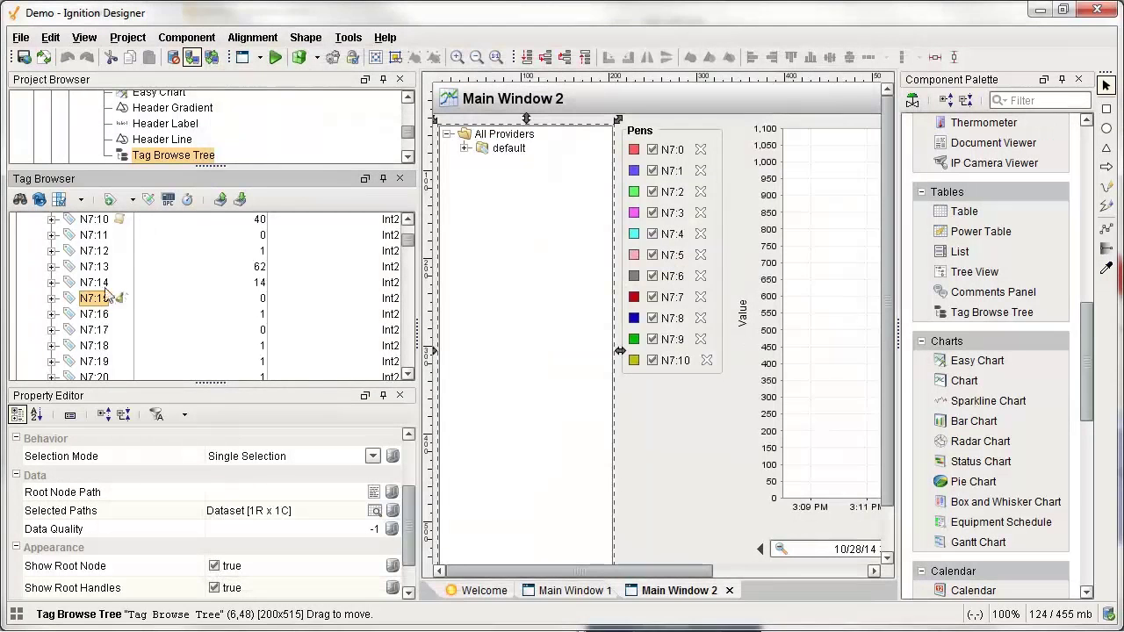
Open Main Window 3 and place a resized Alarm Status Table on it.
{"action": "scroll", "coordinate": [138, 132], "scroll_direction": "up", "scroll_amount": 2}
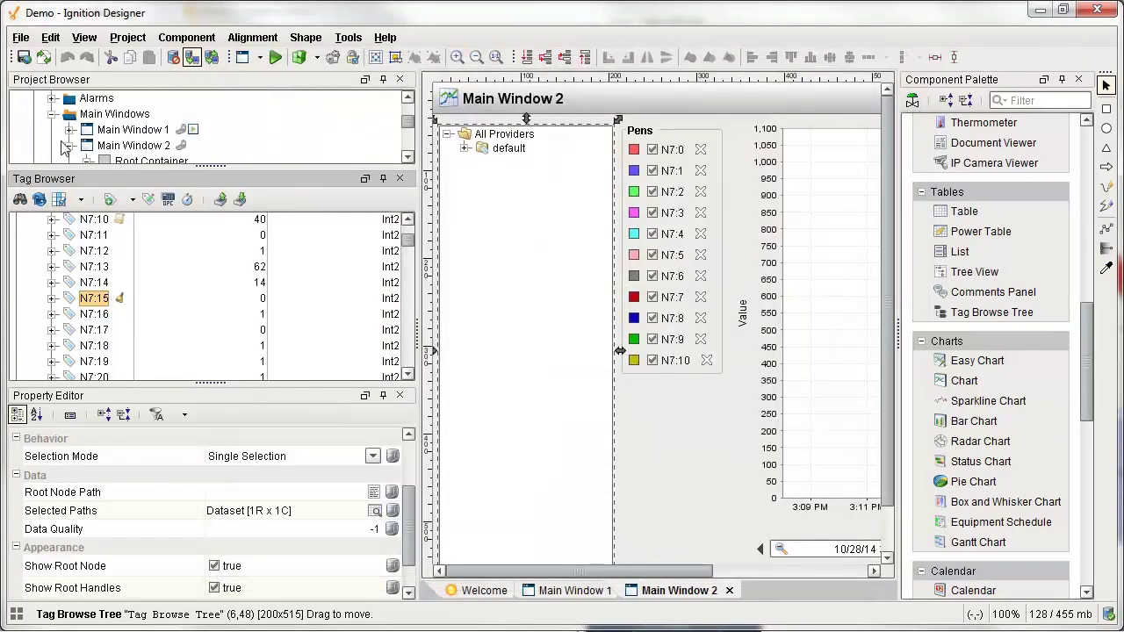
{"action": "left_click", "coordinate": [70, 146]}
{"action": "double_click", "coordinate": [117, 163]}
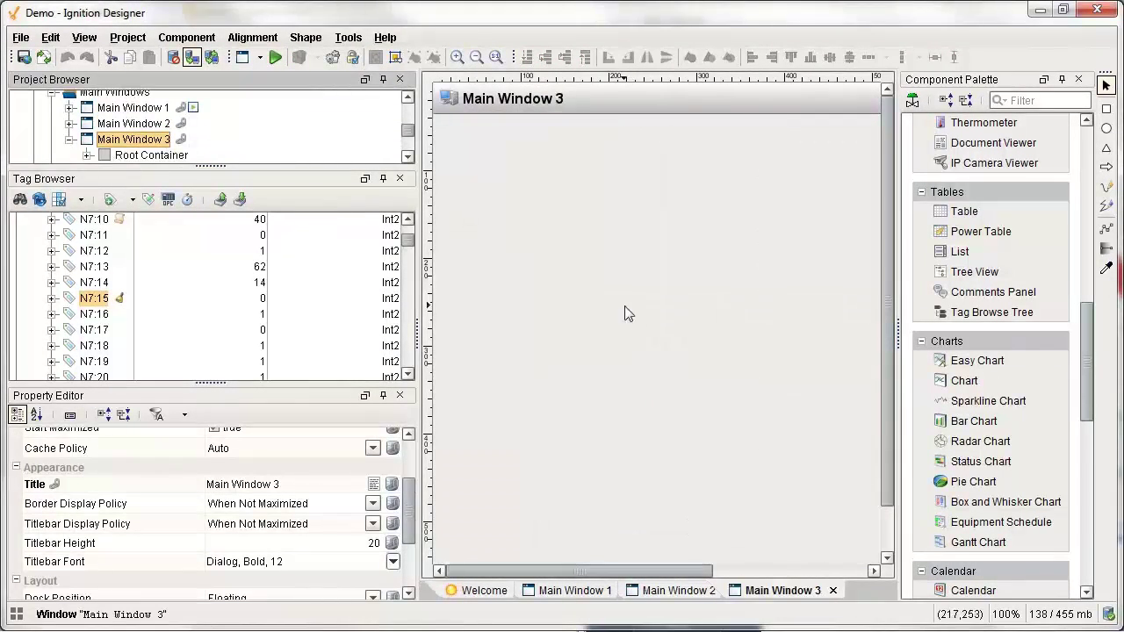
{"action": "left_click_drag", "start_coordinate": [1087, 342], "coordinate": [1085, 466]}
{"action": "left_click", "coordinate": [996, 381]}
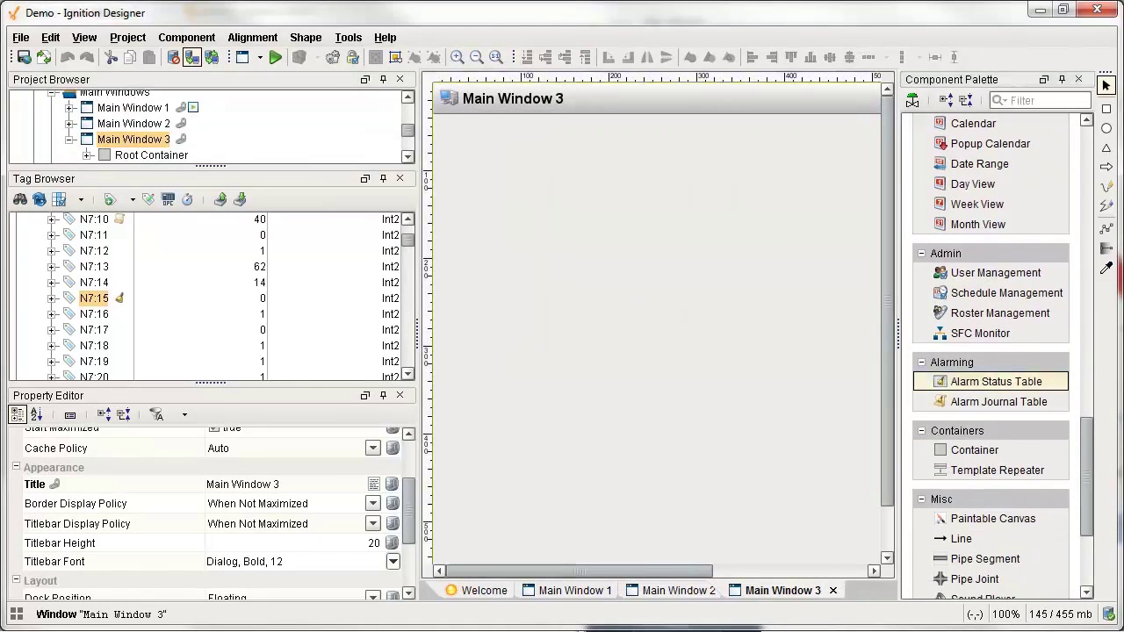
{"action": "left_click", "coordinate": [447, 133]}
{"action": "left_click_drag", "start_coordinate": [587, 571], "coordinate": [741, 572]}
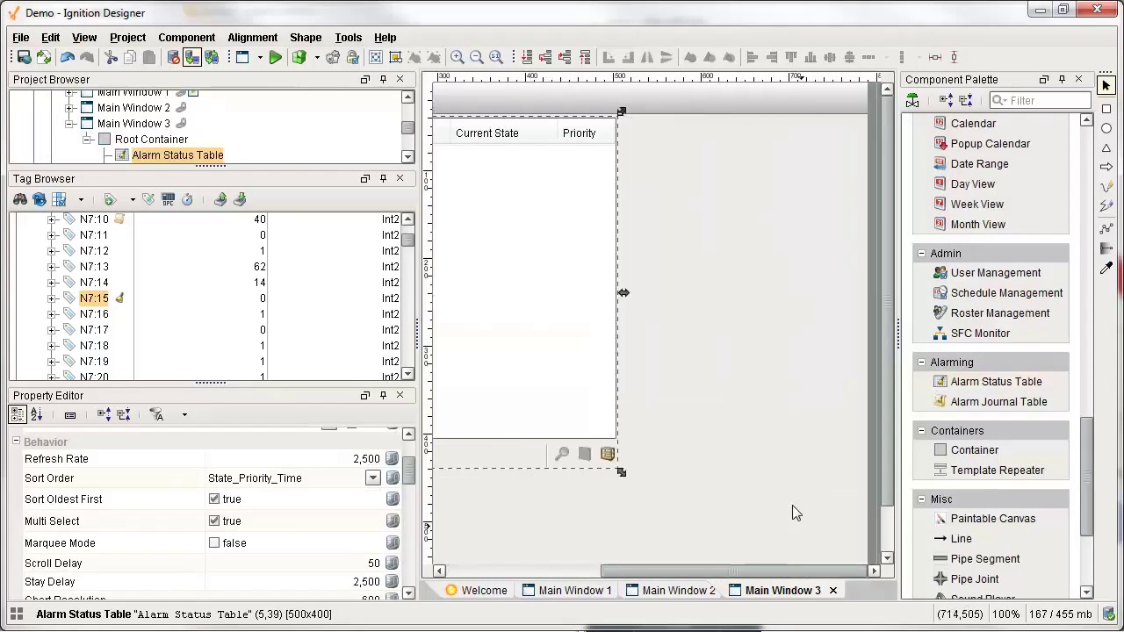
{"action": "left_click_drag", "start_coordinate": [621, 475], "coordinate": [861, 544]}
Write 1 to tag N7:15 with Write Once so the Fault alarm activates, then save.
{"action": "scroll", "coordinate": [864, 527], "scroll_direction": "down", "scroll_amount": 2}
{"action": "scroll", "coordinate": [891, 422], "scroll_direction": "left", "scroll_amount": 5}
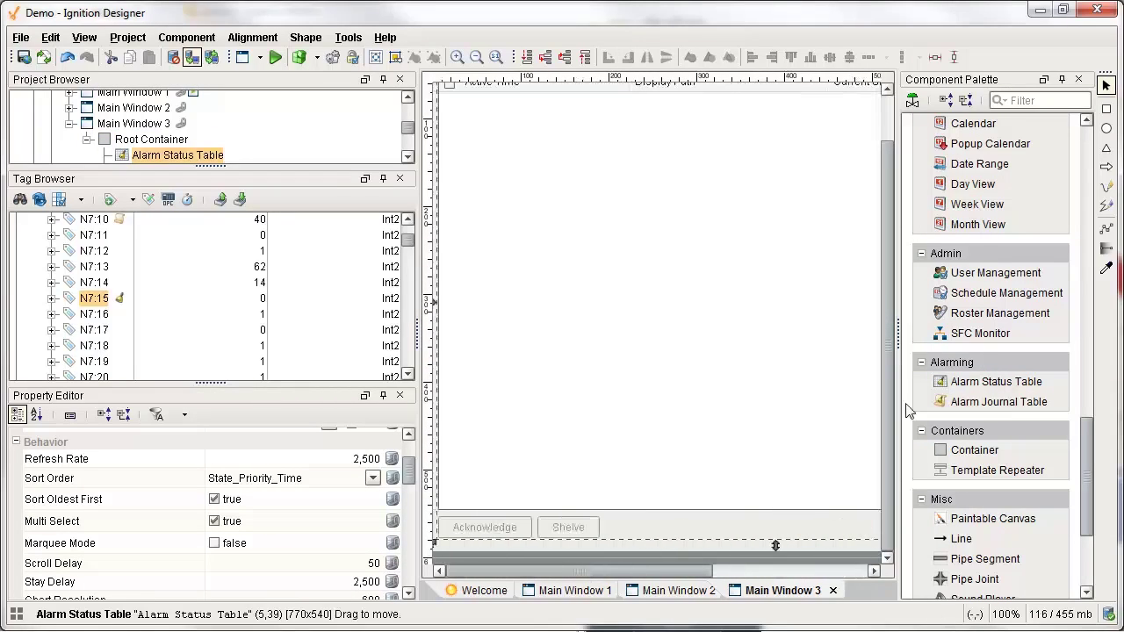
{"action": "scroll", "coordinate": [890, 423], "scroll_direction": "up", "scroll_amount": 5}
{"action": "double_click", "coordinate": [262, 299]}
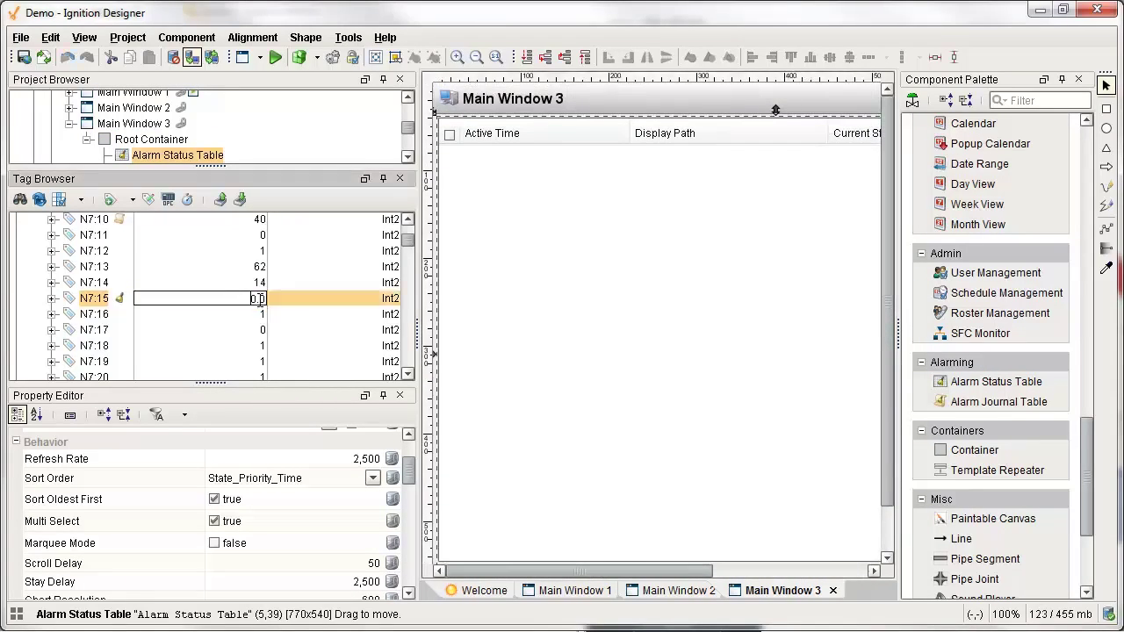
{"action": "key", "text": "Return"}
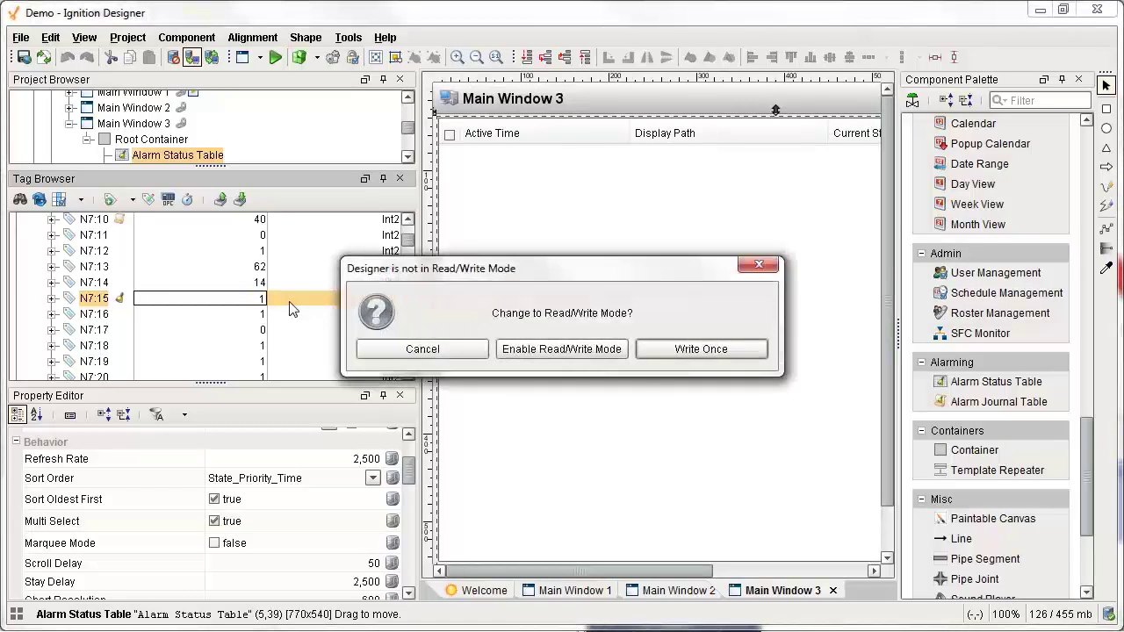
{"action": "left_click", "coordinate": [681, 355]}
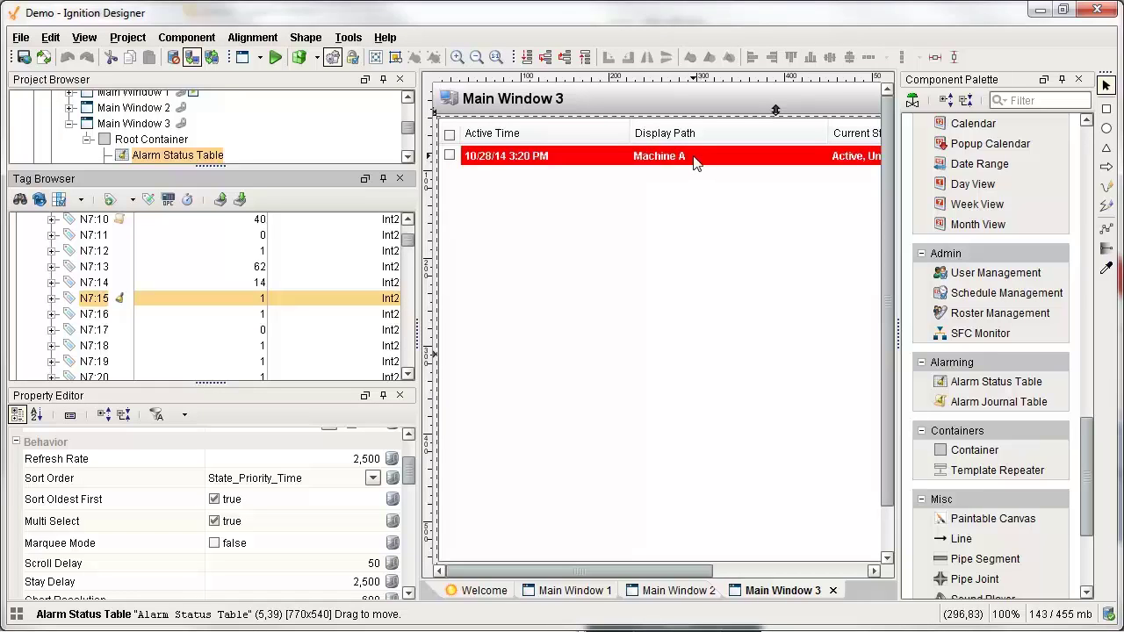
{"action": "key", "text": "ctrl+s"}
Load the project update in the client and go to Main Window 3.
{"action": "key", "text": "alt+Tab"}
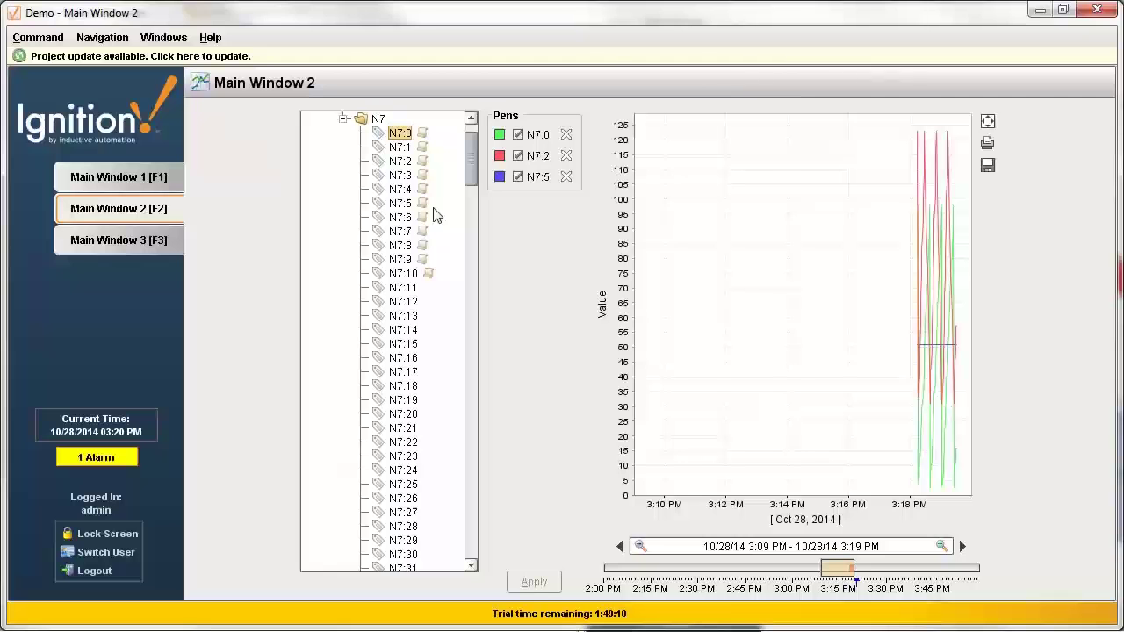
{"action": "left_click", "coordinate": [599, 53]}
{"action": "left_click", "coordinate": [531, 376]}
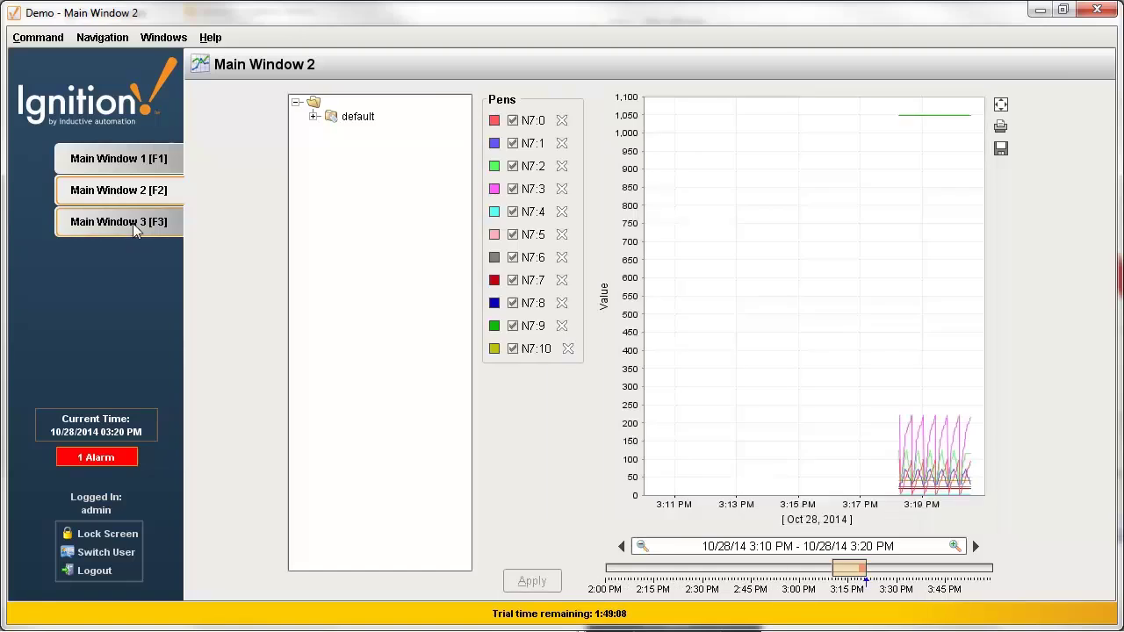
{"action": "left_click", "coordinate": [133, 223]}
Select the Machine A alarm, check its details, and acknowledge it.
{"action": "left_click", "coordinate": [351, 130]}
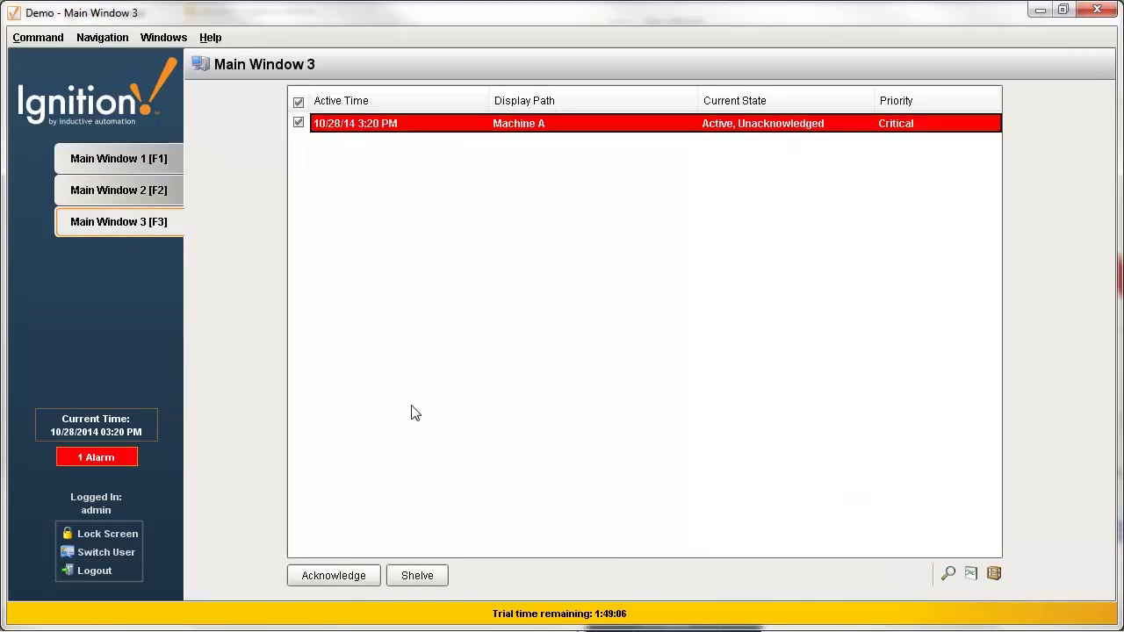
{"action": "left_click", "coordinate": [947, 575]}
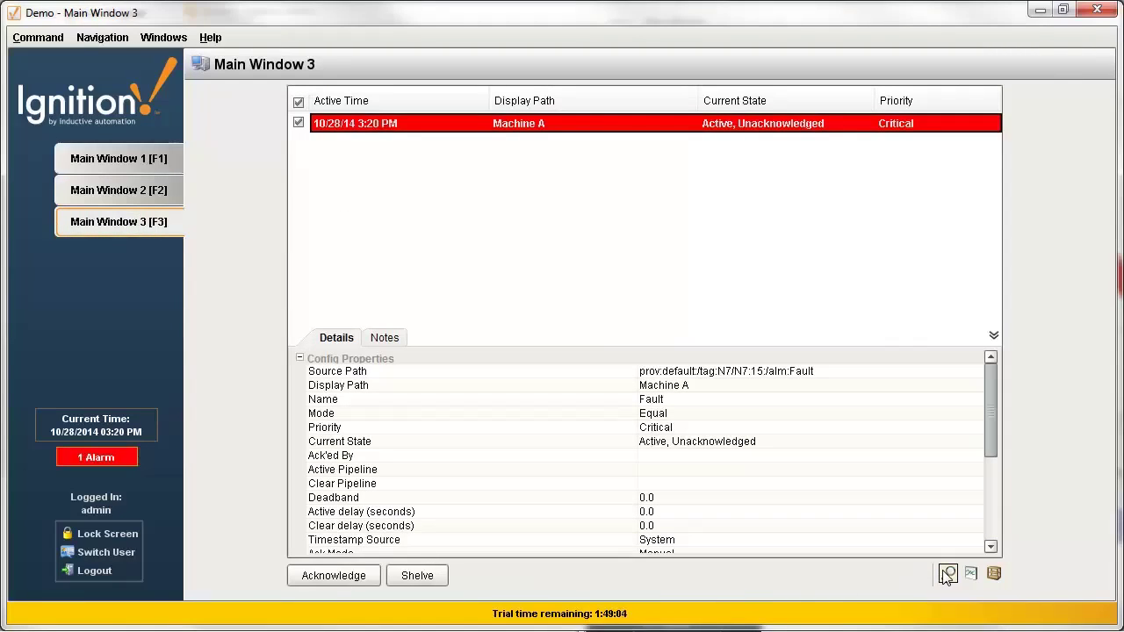
{"action": "left_click", "coordinate": [947, 574]}
{"action": "left_click", "coordinate": [332, 578]}
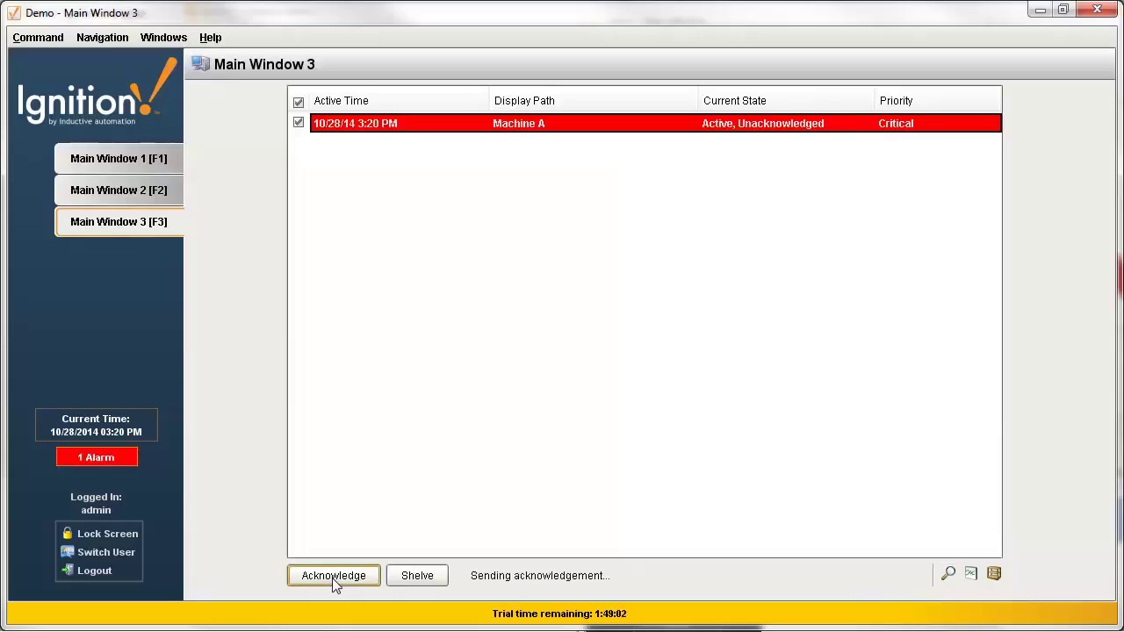